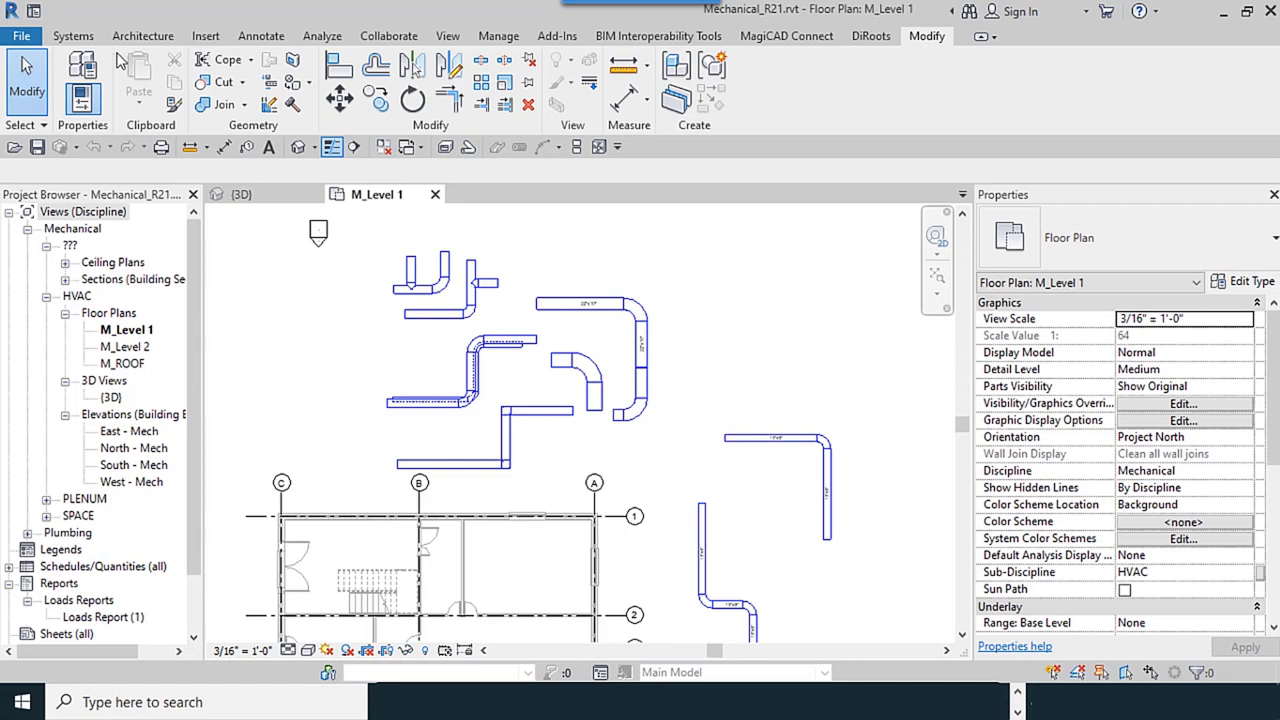
Switch the ribbon to the Systems tab to show the HVAC and plumbing tools
{"action": "left_click", "coordinate": [78, 37]}
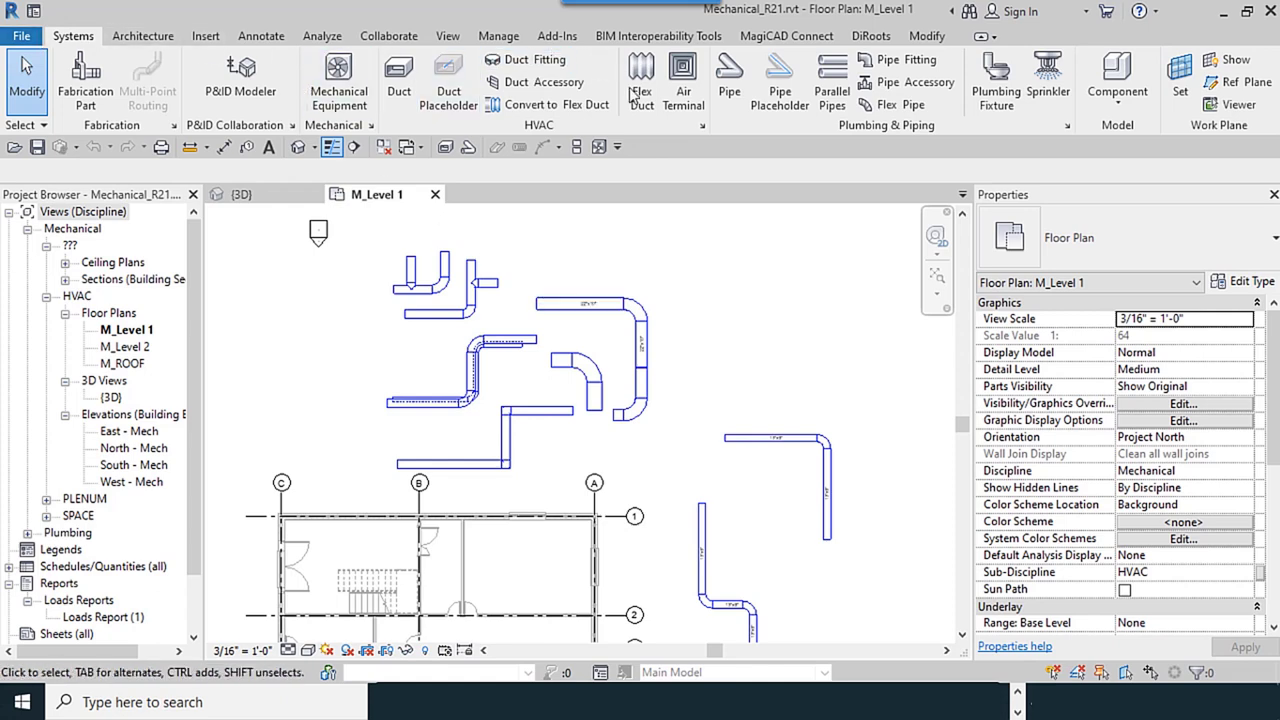
{"action": "left_click", "coordinate": [371, 127]}
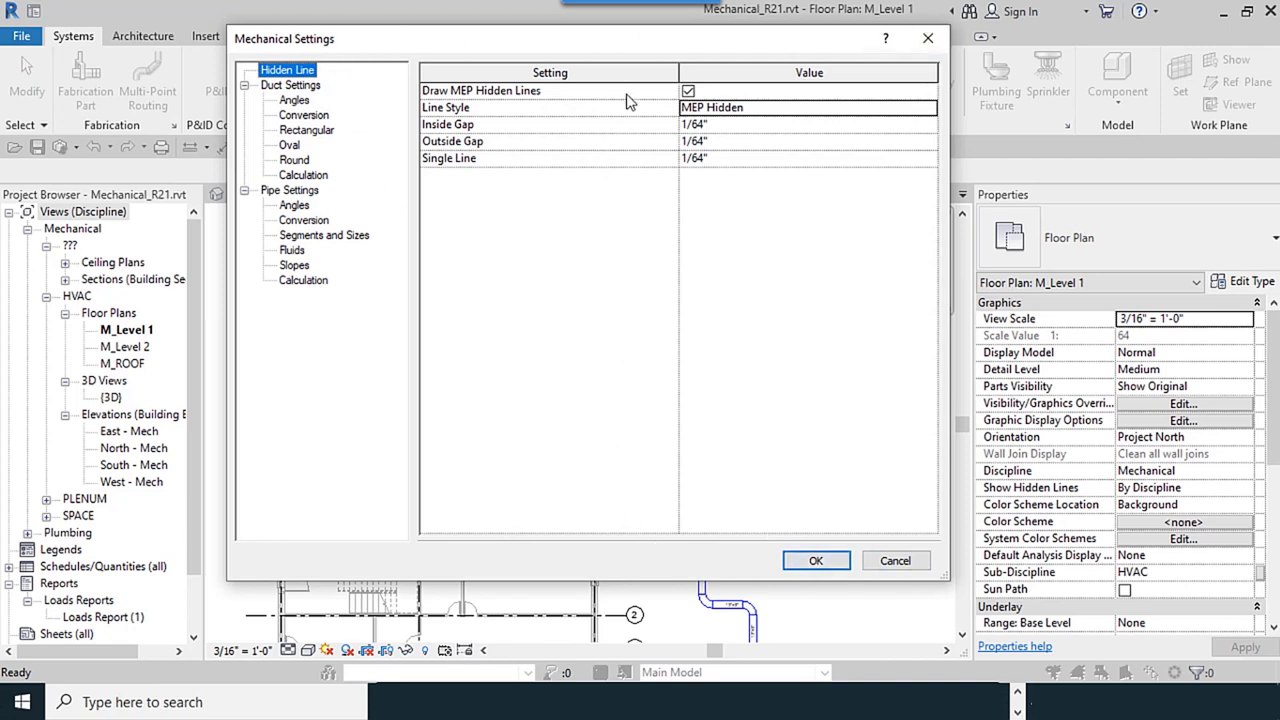
{"action": "left_click", "coordinate": [928, 38]}
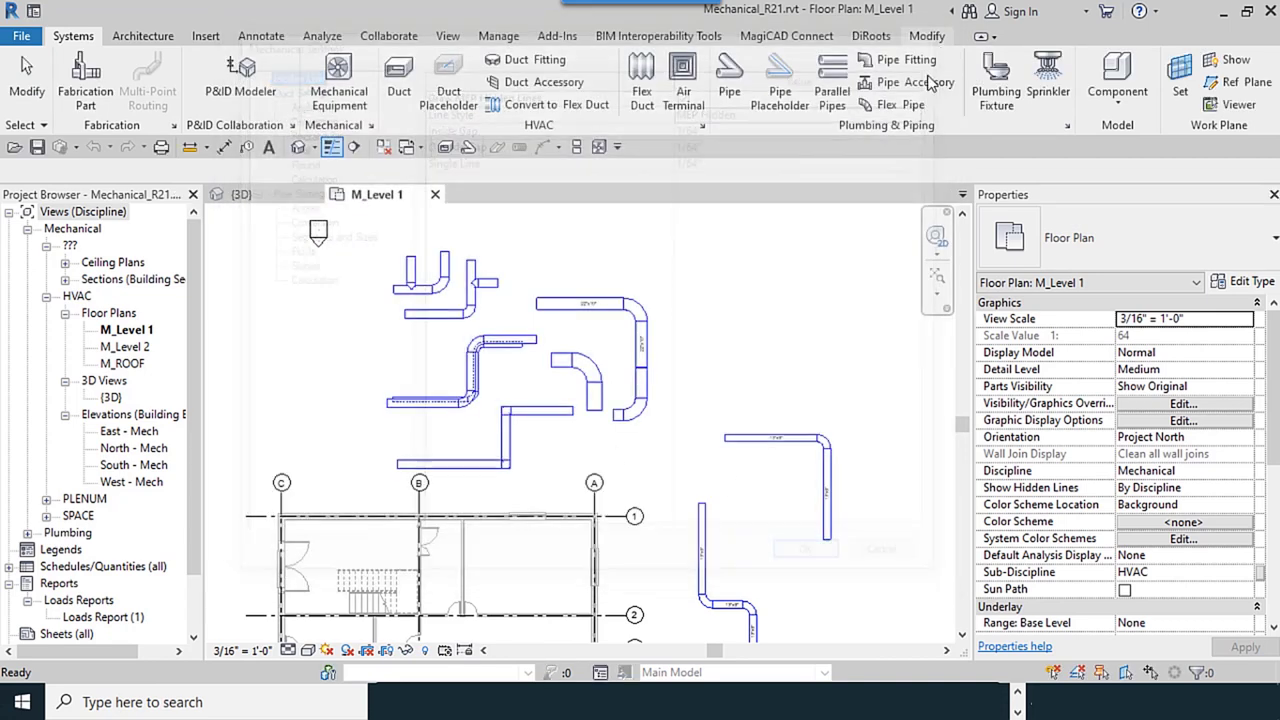
{"action": "left_click", "coordinate": [702, 128]}
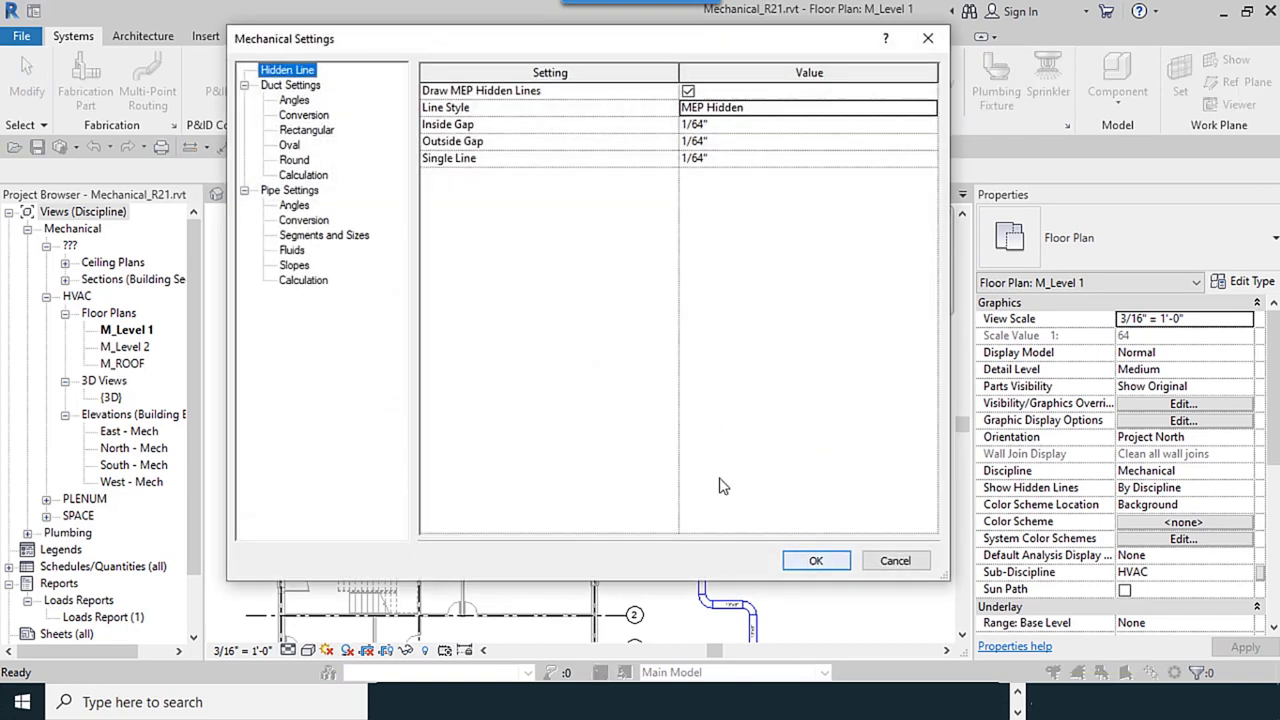
{"action": "left_click", "coordinate": [893, 560]}
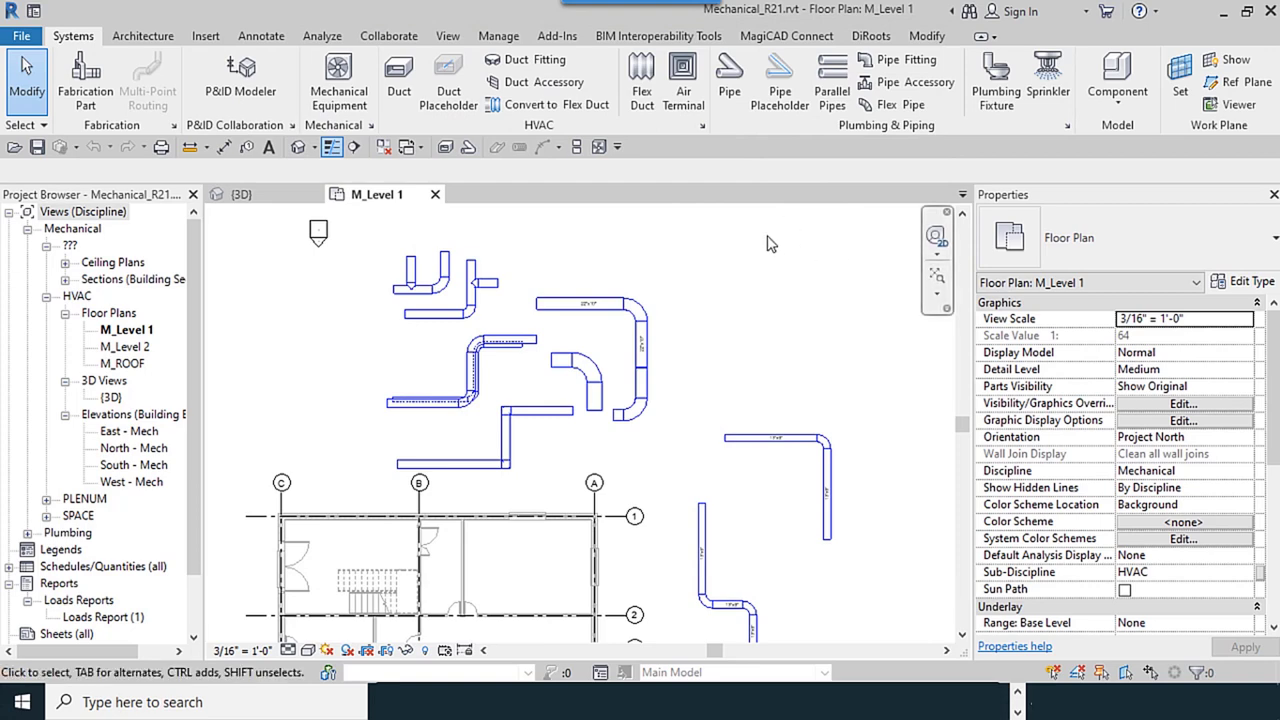
{"action": "left_click", "coordinate": [1067, 127]}
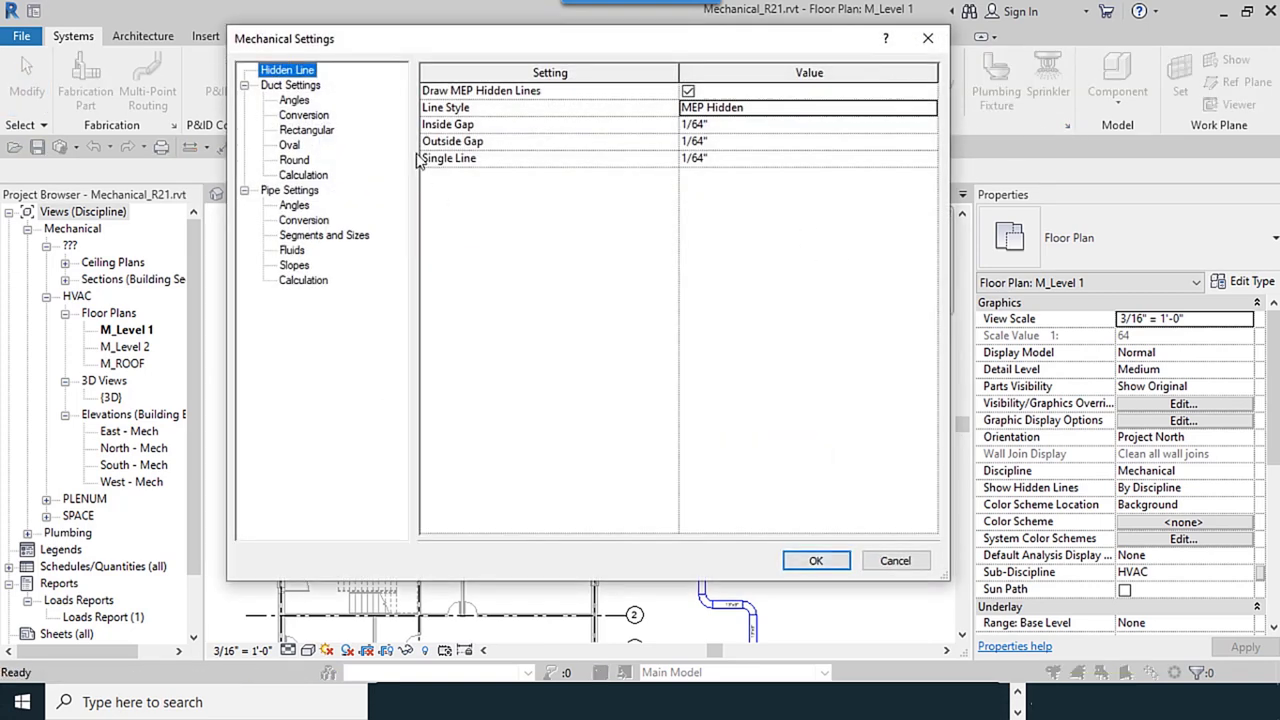
{"action": "left_click", "coordinate": [928, 39]}
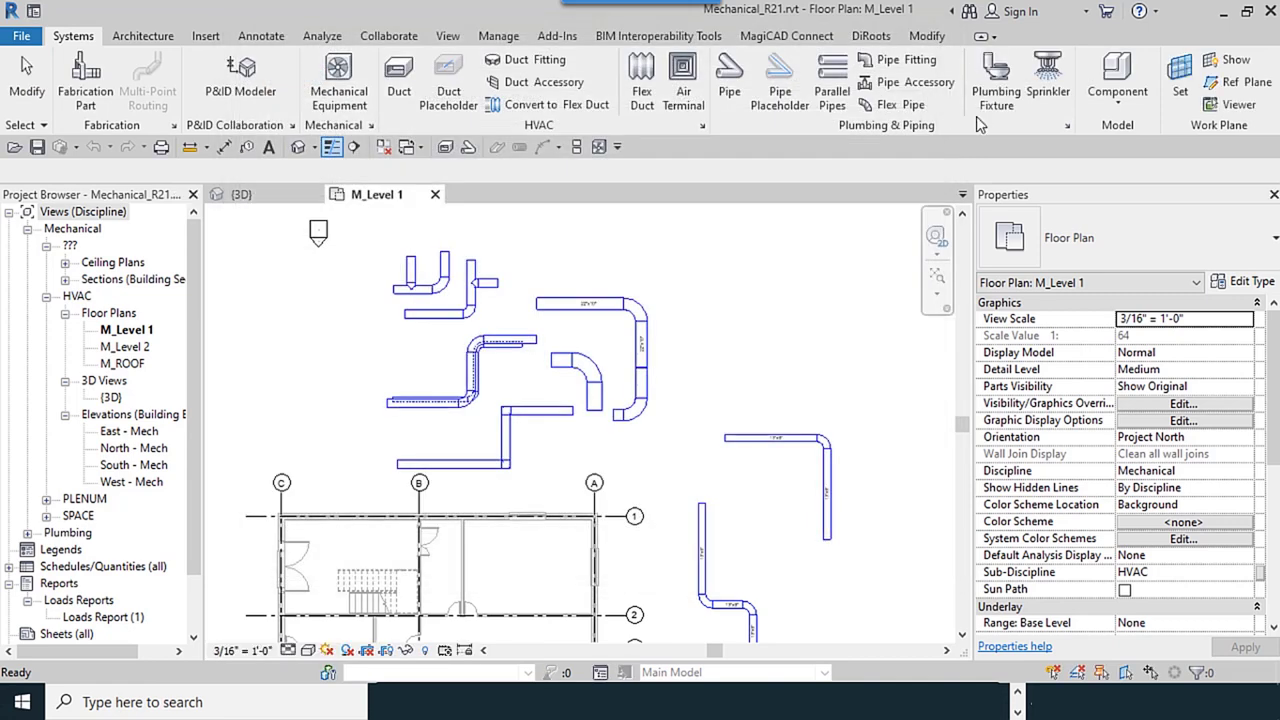
Tear off the Manage tab's Settings panel, open MEP Mechanical Settings, and cancel without changes
{"action": "left_click", "coordinate": [497, 37]}
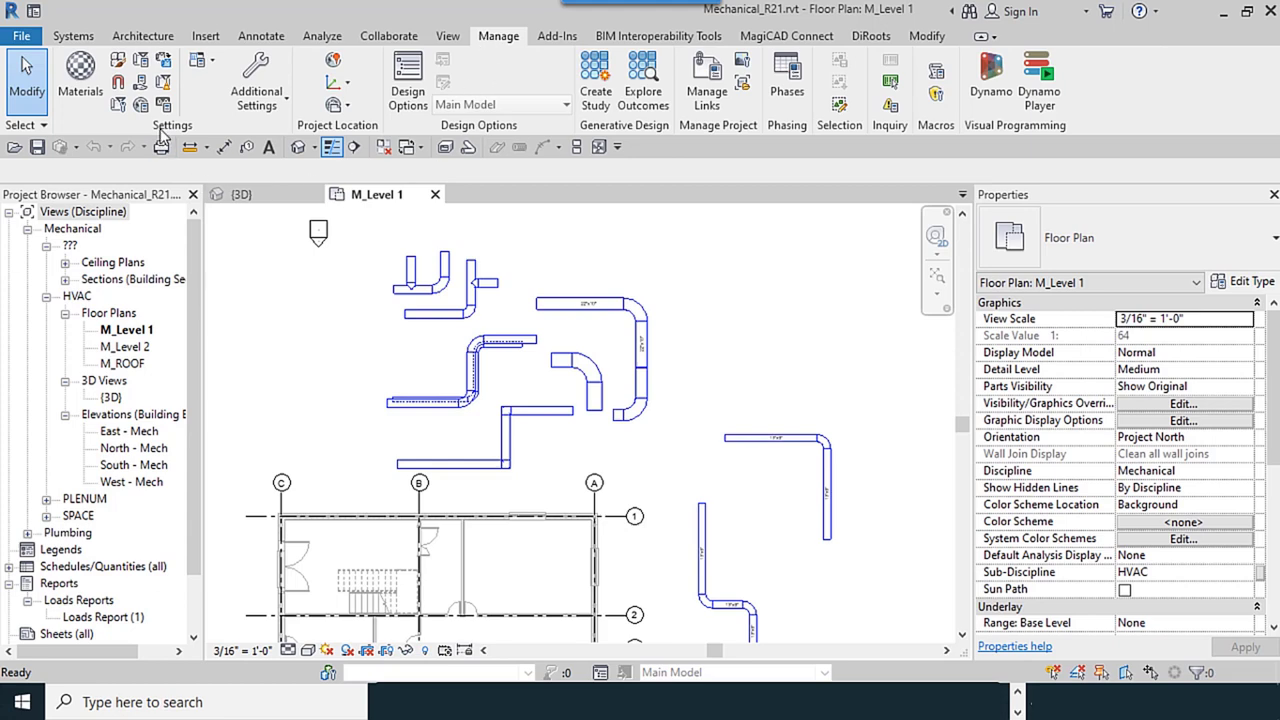
{"action": "left_click_drag", "start_coordinate": [158, 133], "coordinate": [563, 237]}
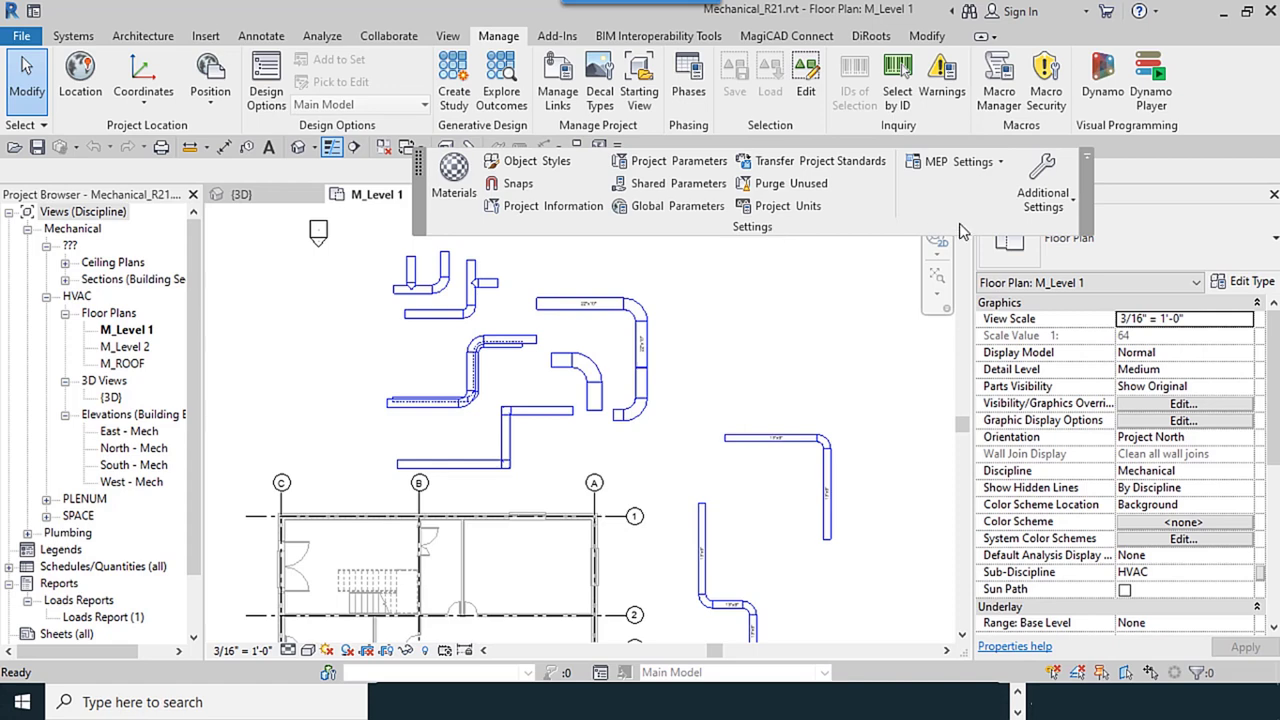
{"action": "left_click", "coordinate": [955, 167]}
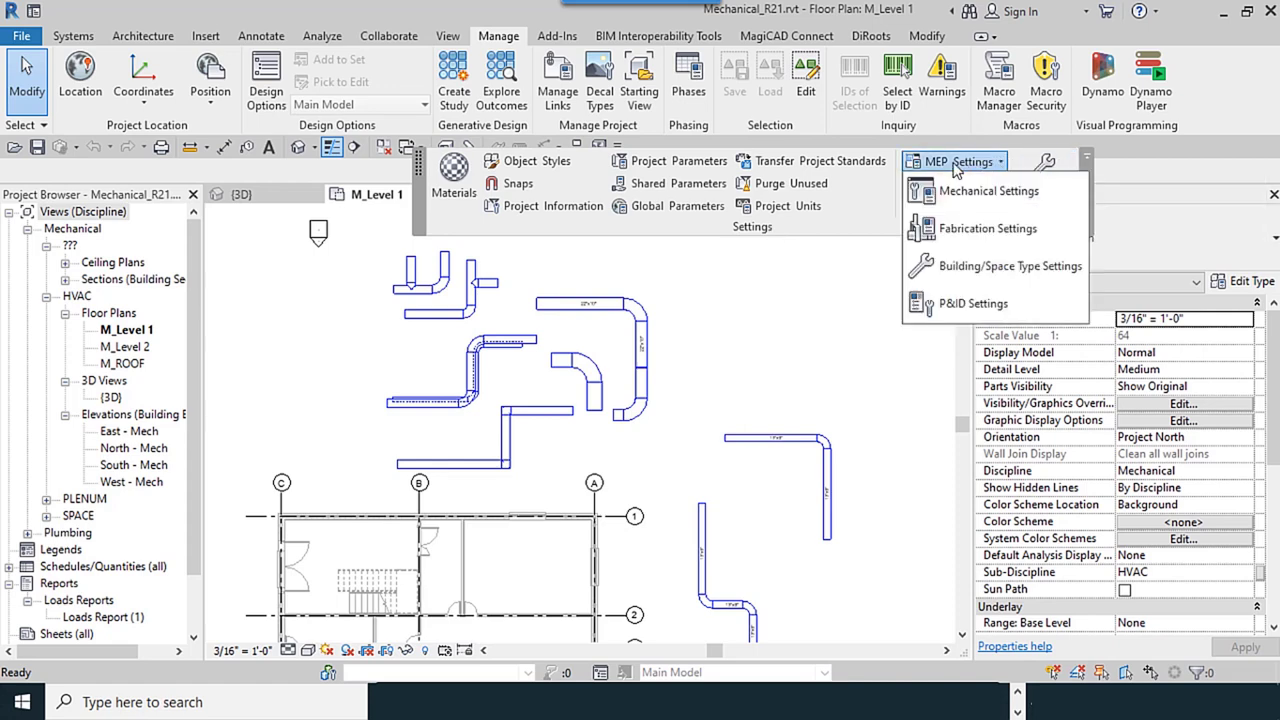
{"action": "left_click", "coordinate": [960, 192]}
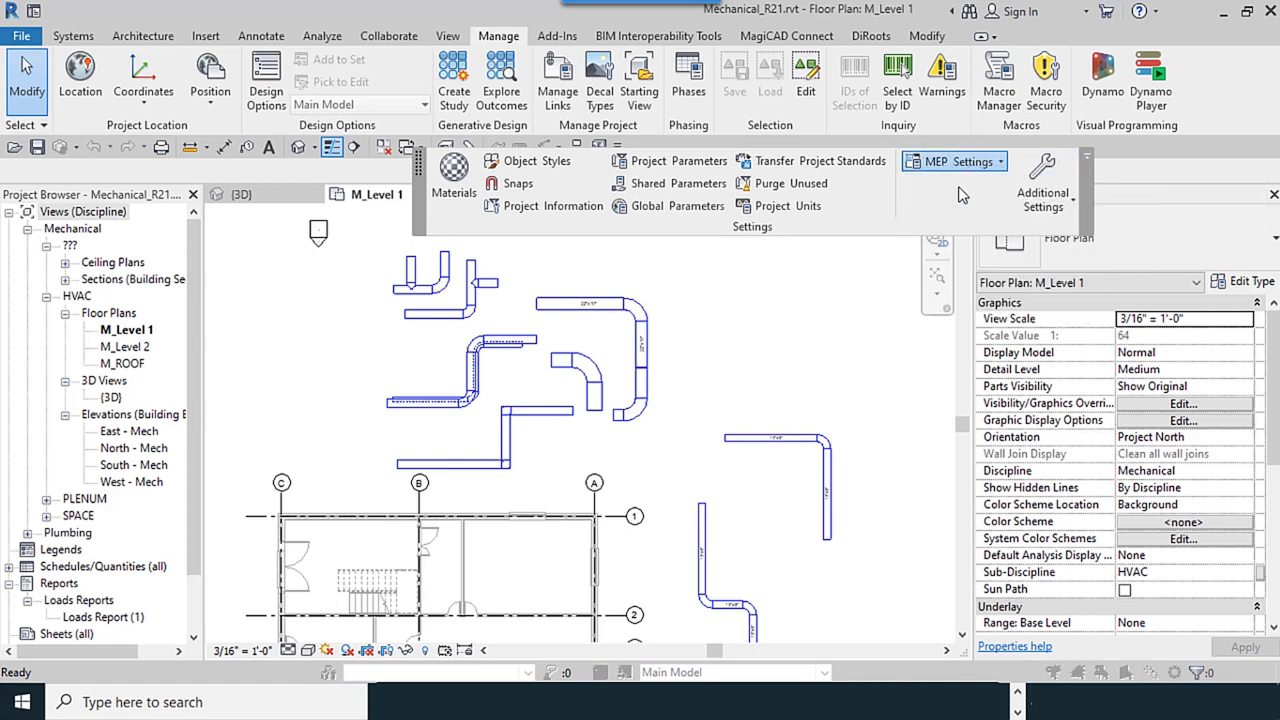
{"action": "left_click", "coordinate": [884, 552]}
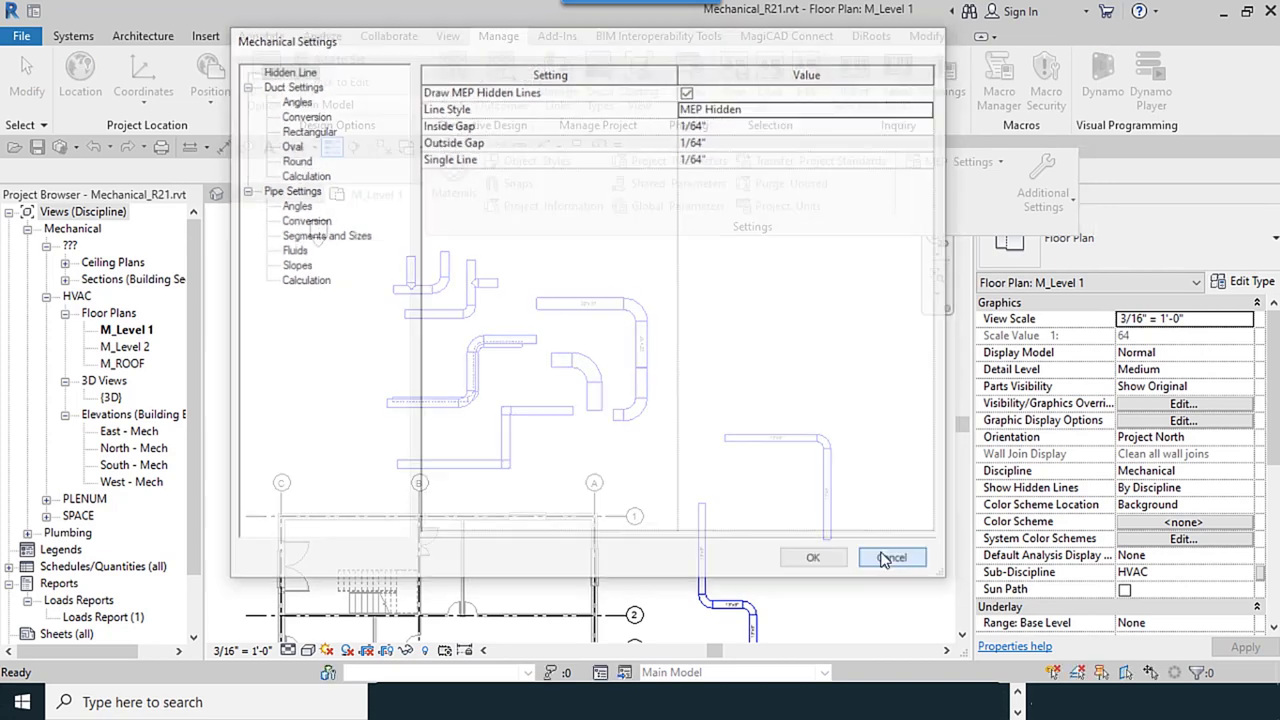
{"action": "left_click", "coordinate": [960, 163]}
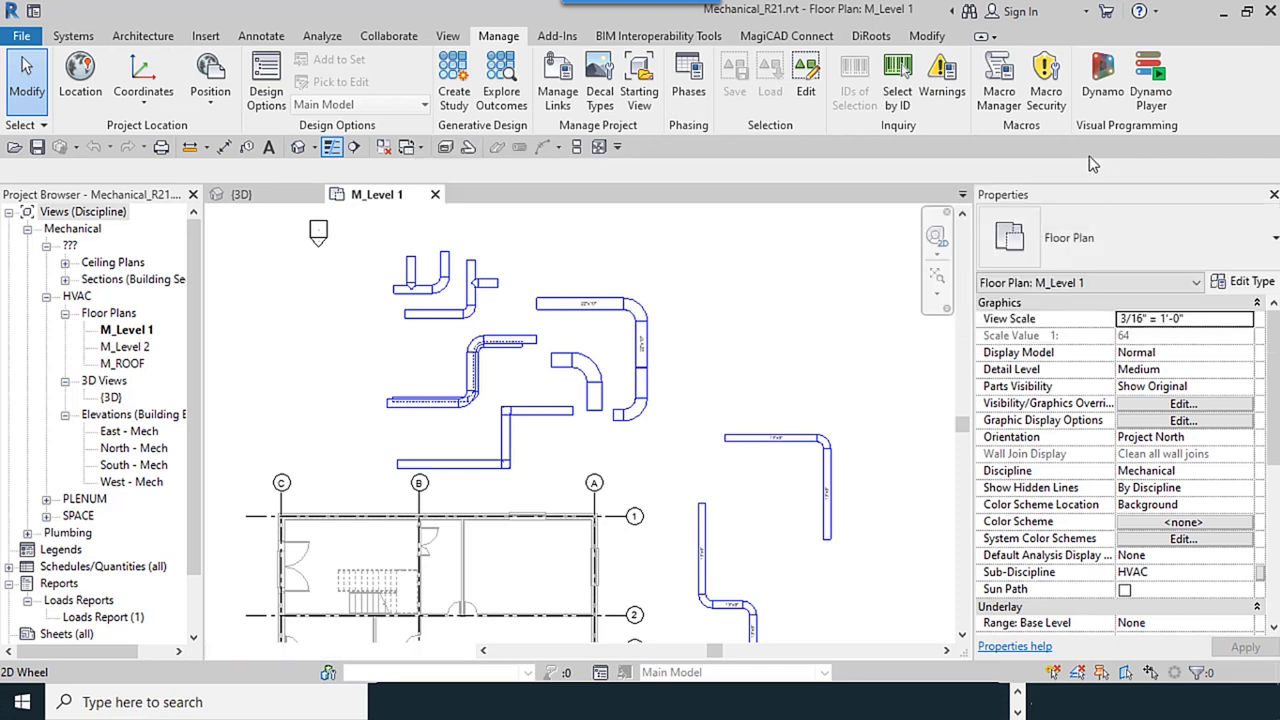
Open Mechanical Settings from the HVAC panel launcher and reposition and resize it on the Hidden Line page
{"action": "left_click", "coordinate": [93, 44]}
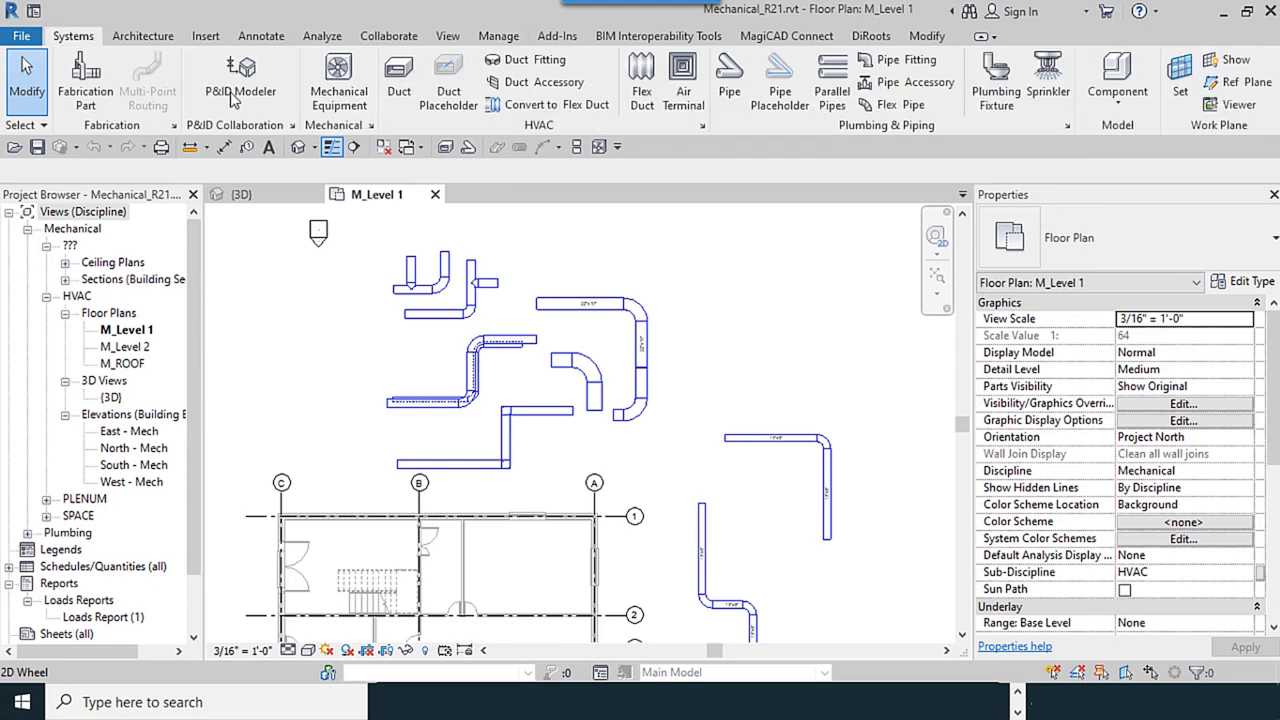
{"action": "left_click", "coordinate": [703, 127]}
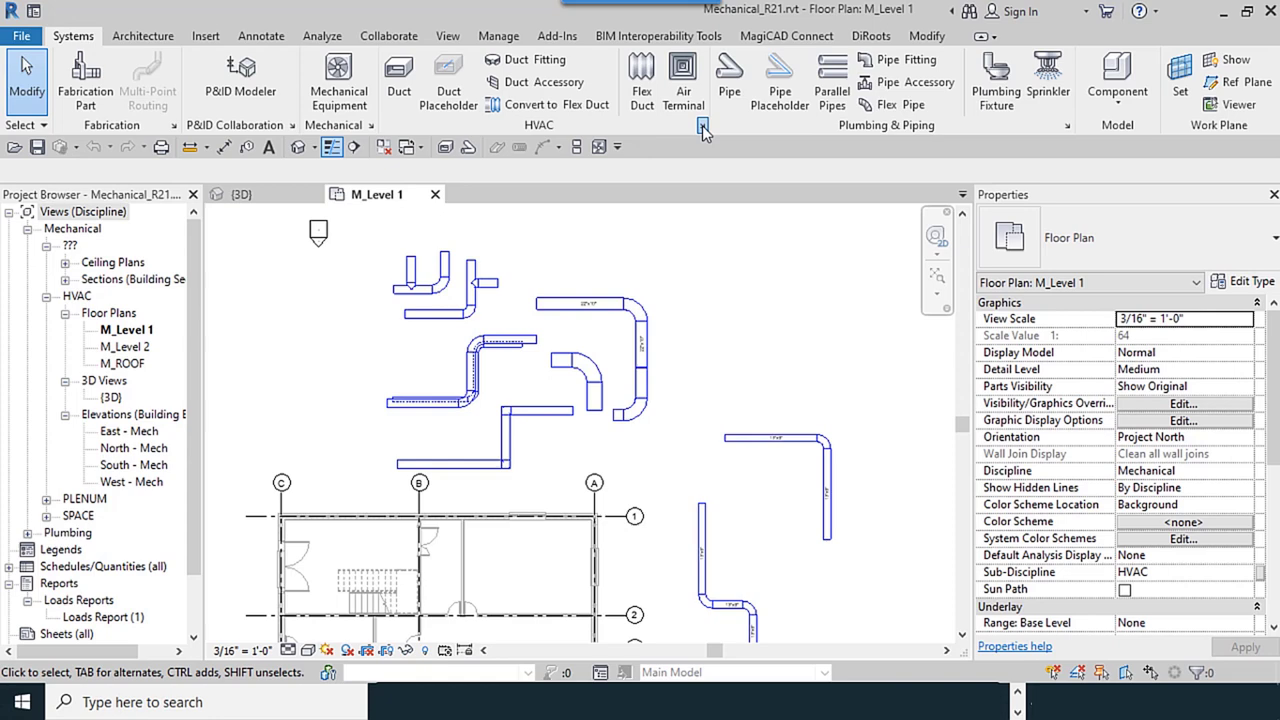
{"action": "left_click_drag", "start_coordinate": [598, 43], "coordinate": [596, 61]}
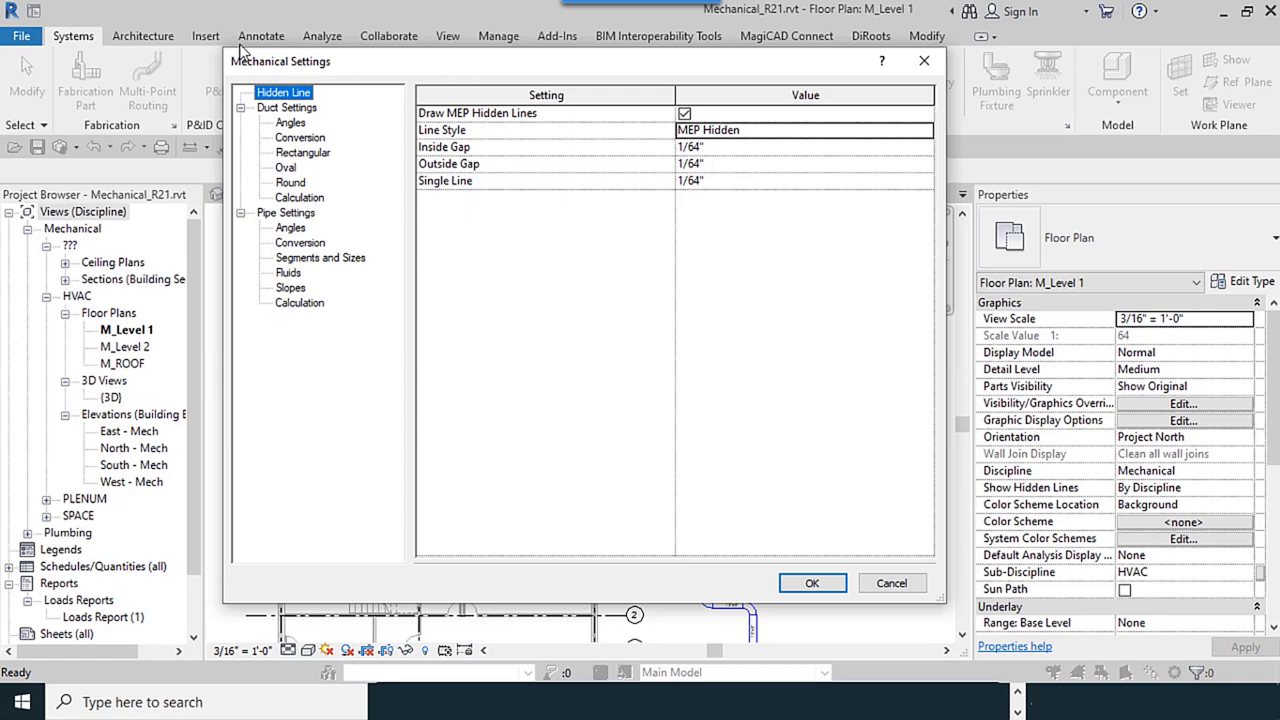
{"action": "left_click_drag", "start_coordinate": [226, 53], "coordinate": [338, 123]}
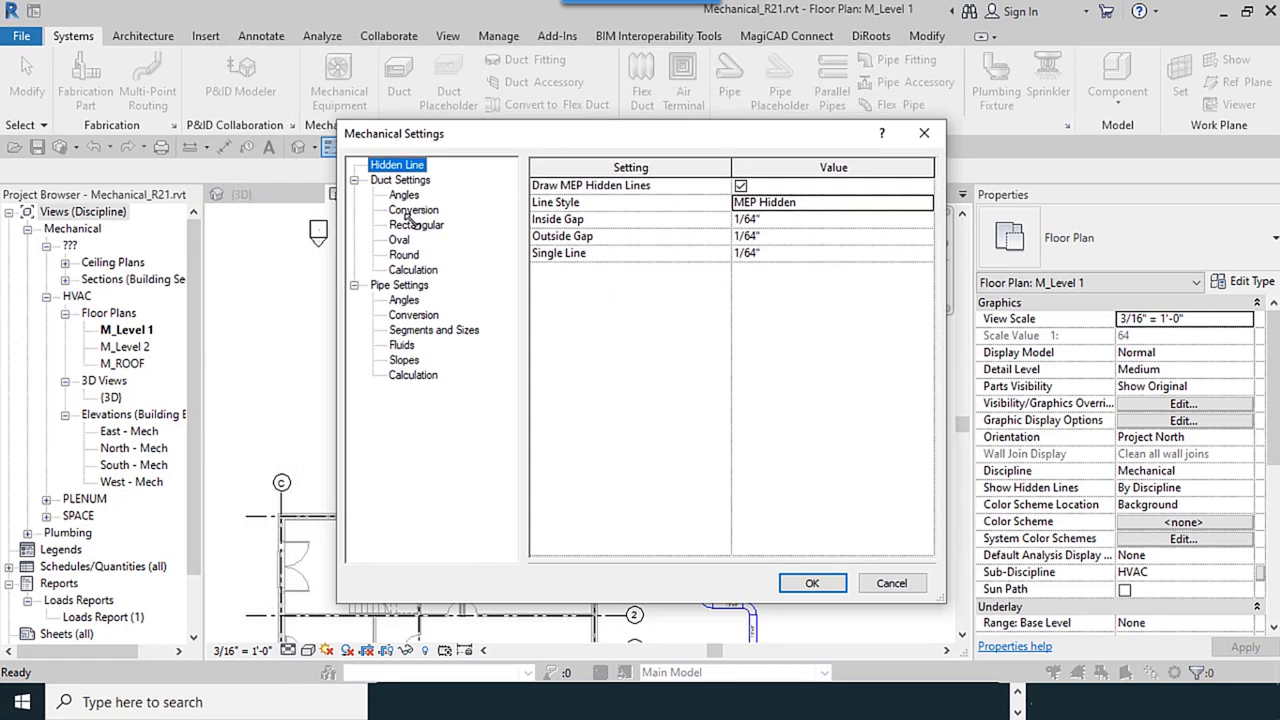
{"action": "left_click_drag", "start_coordinate": [545, 143], "coordinate": [664, 66]}
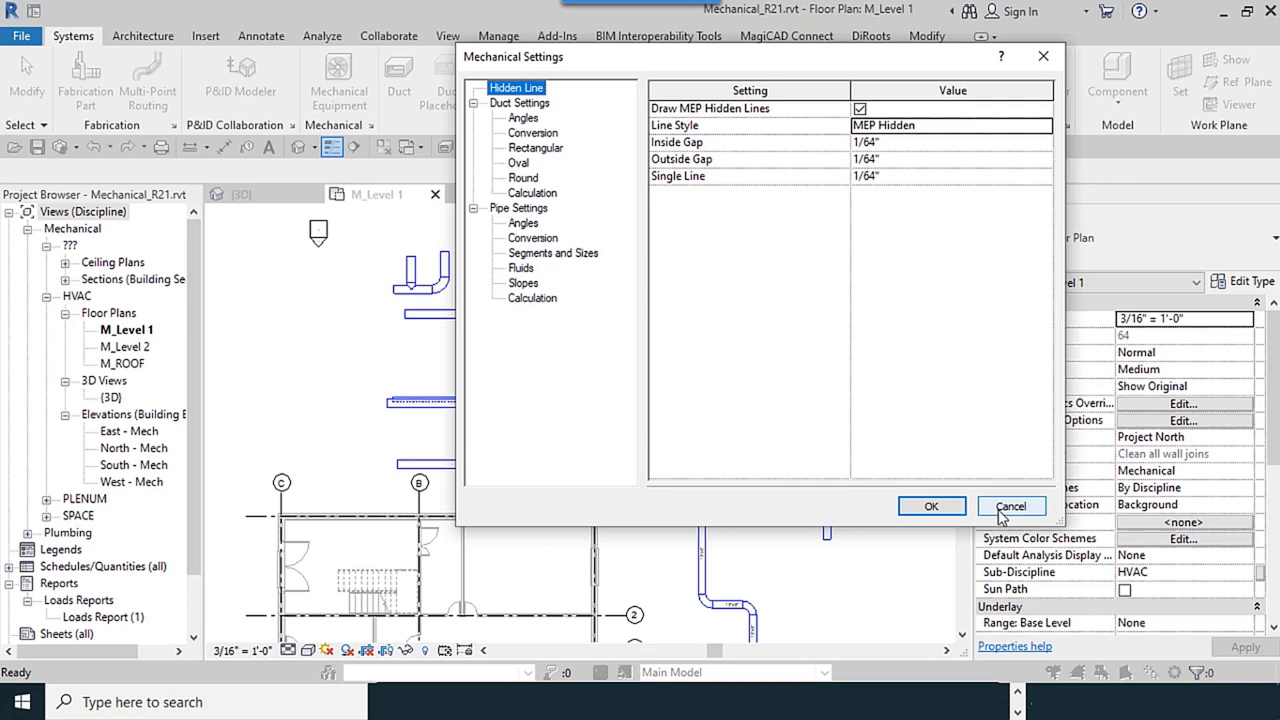
Accept Mechanical Settings, then window-select the 11-element Z-shaped duct run in the M_Level 1 plan
{"action": "left_click", "coordinate": [931, 506]}
{"action": "scroll", "coordinate": [420, 445], "scroll_direction": "up", "scroll_amount": 5}
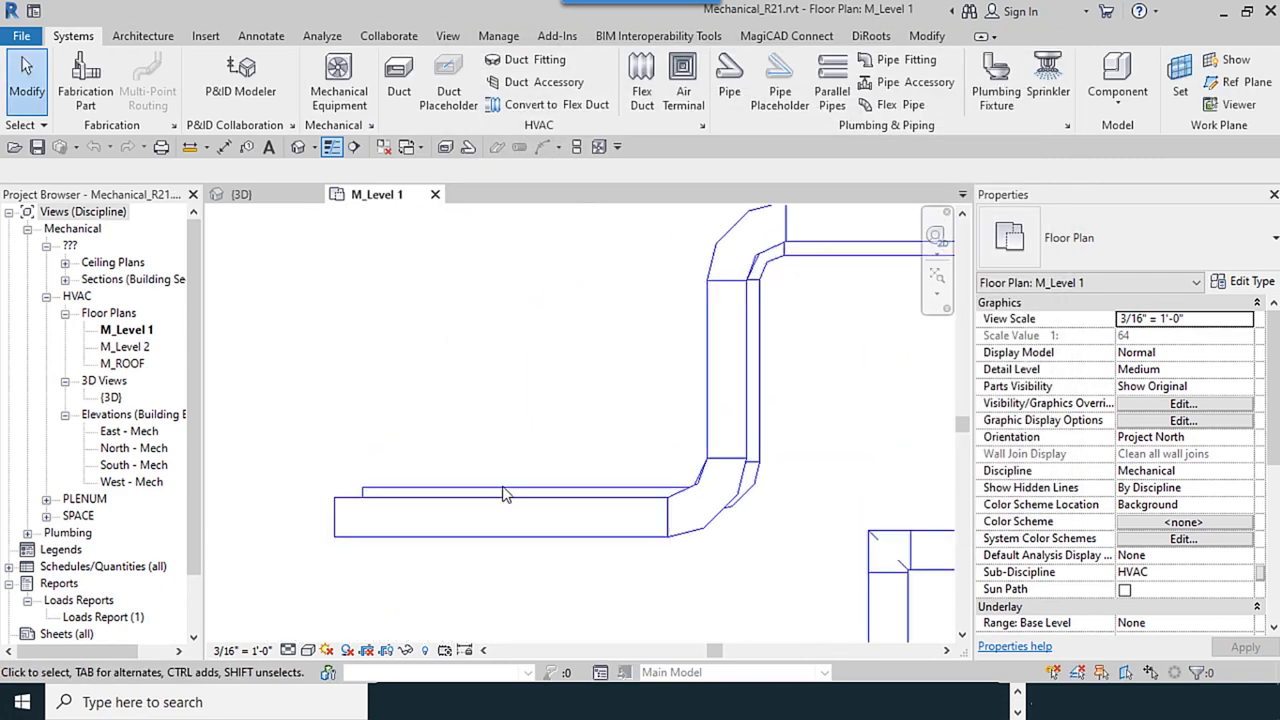
{"action": "middle_click_drag", "start_coordinate": [725, 603], "coordinate": [628, 590]}
{"action": "scroll", "coordinate": [445, 510], "scroll_direction": "down", "scroll_amount": 4}
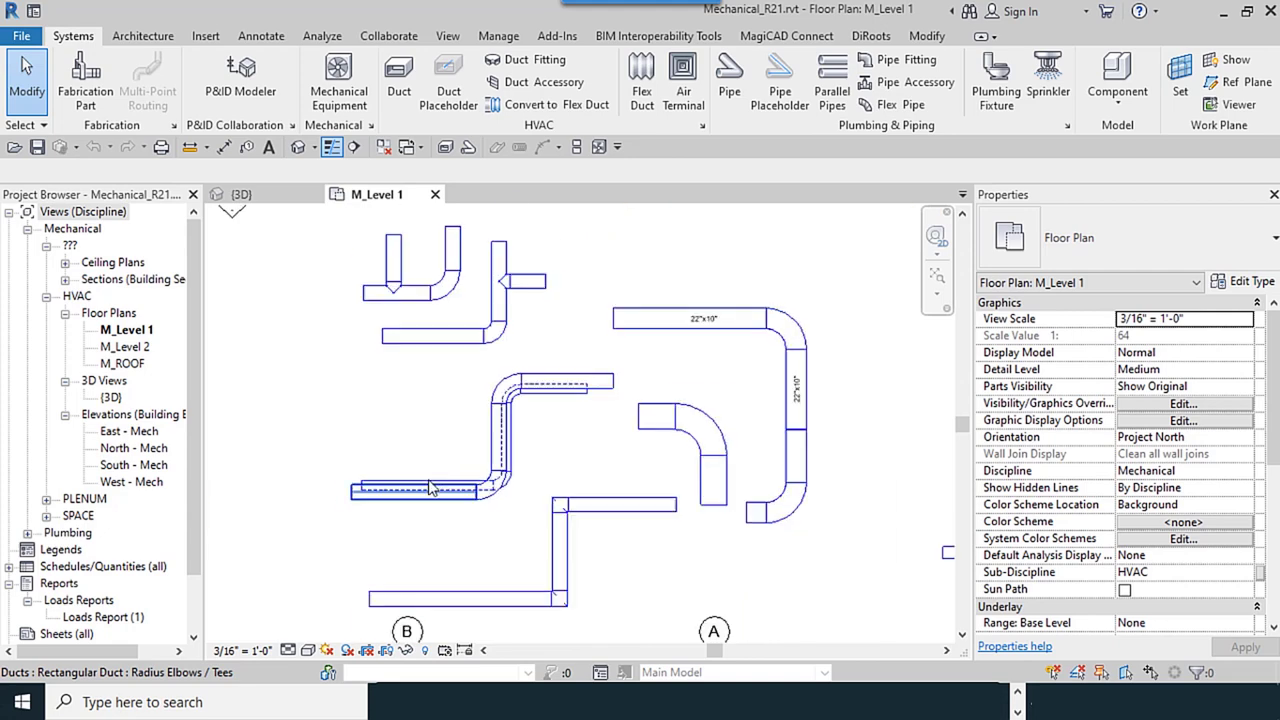
{"action": "scroll", "coordinate": [428, 487], "scroll_direction": "up", "scroll_amount": 2}
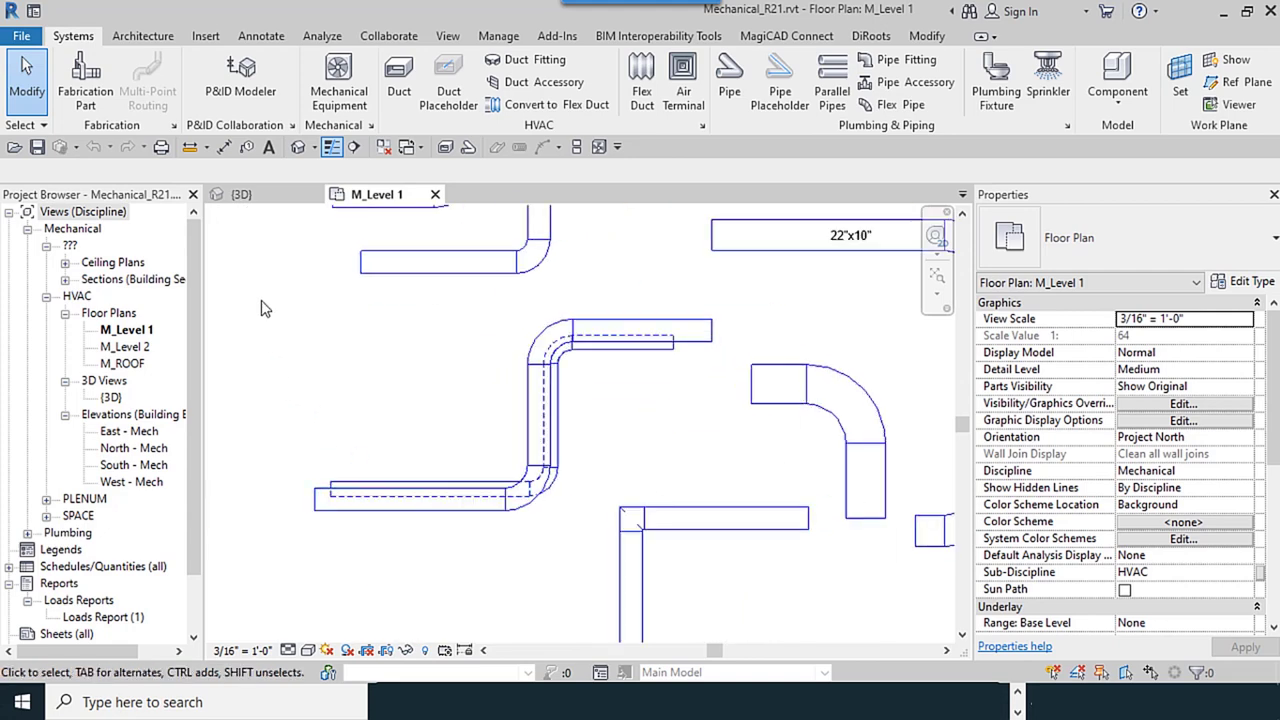
{"action": "left_click_drag", "start_coordinate": [261, 300], "coordinate": [726, 550]}
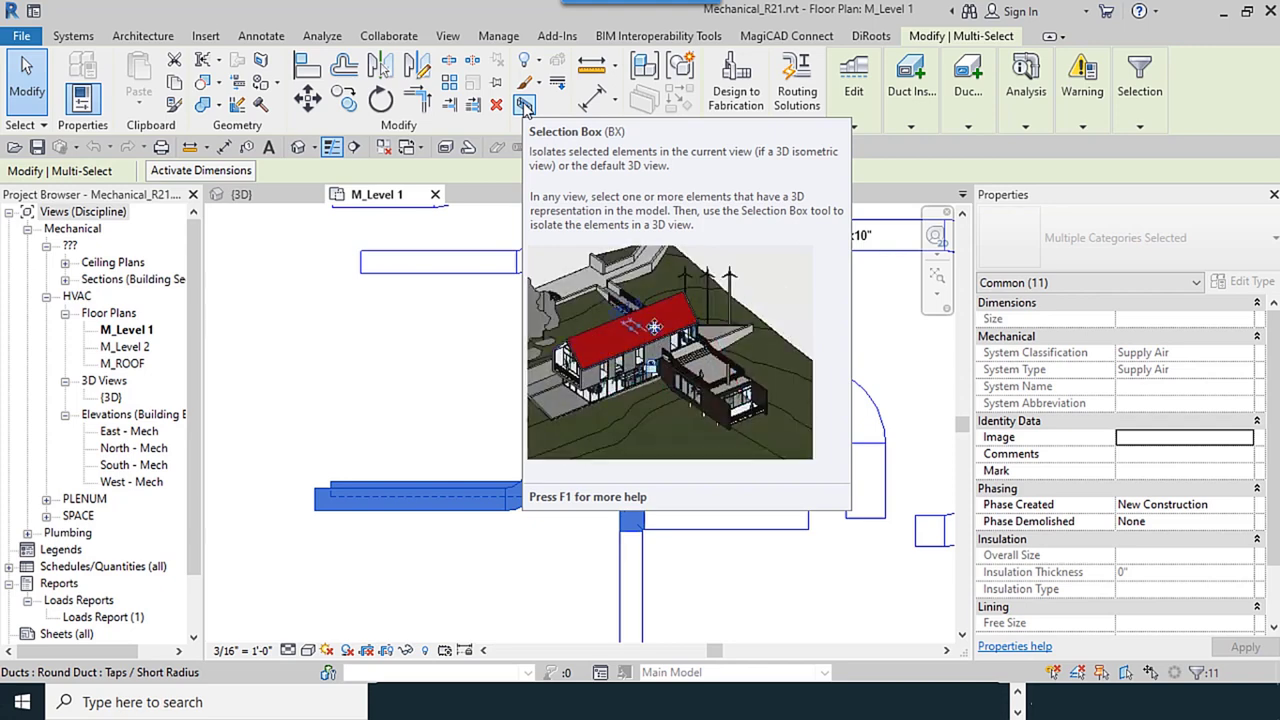
Create a section-boxed 3D view of the selected ducts and orbit it to compare the two runs' heights
{"action": "left_click", "coordinate": [524, 106]}
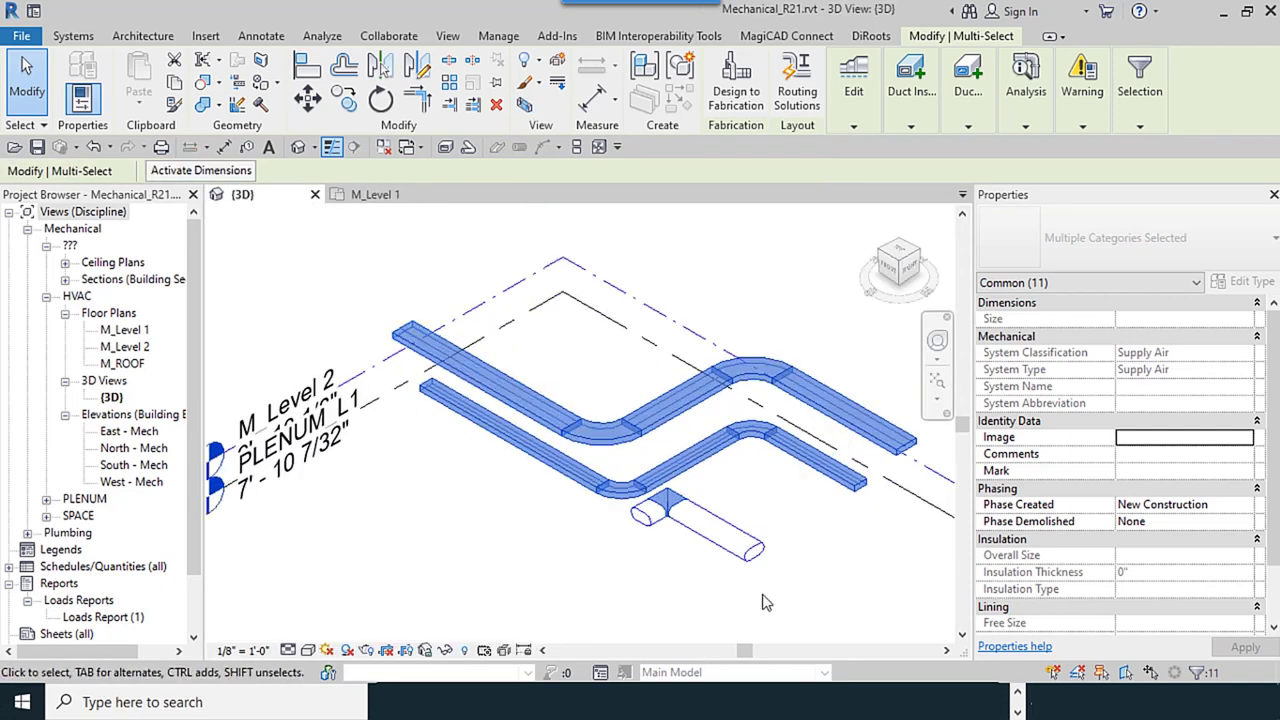
{"action": "left_click", "coordinate": [695, 626]}
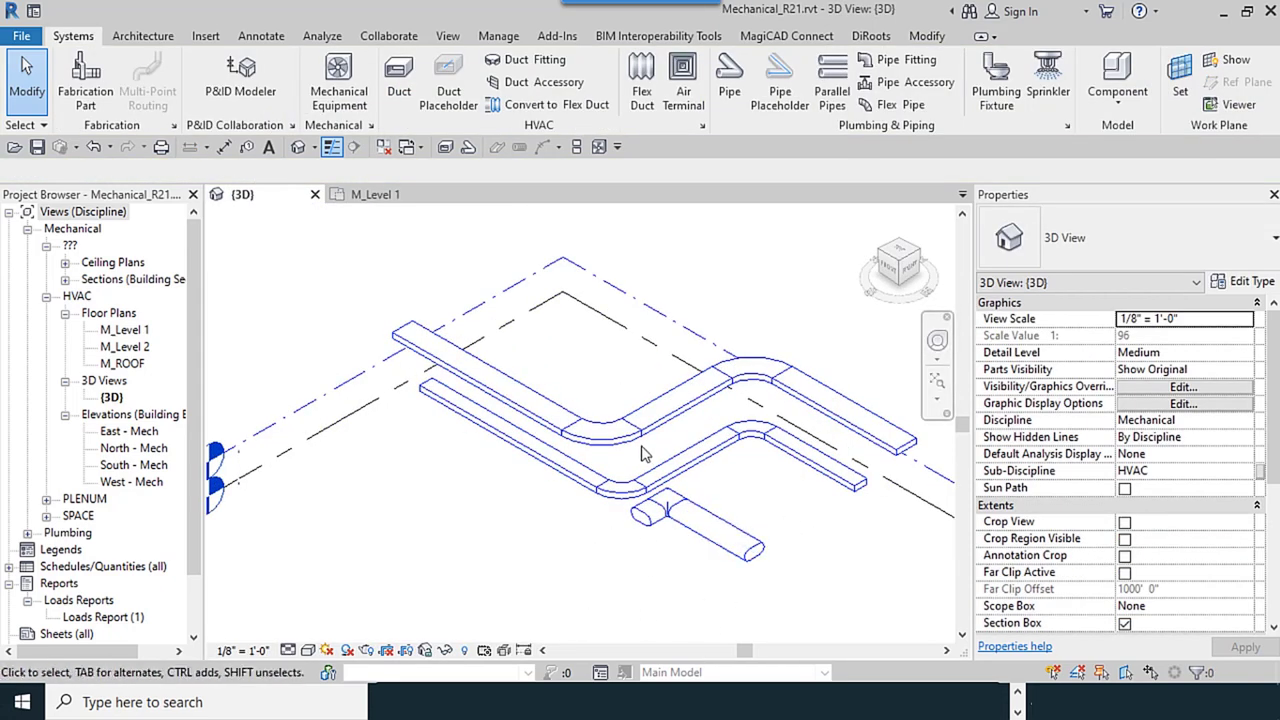
{"action": "middle_click_drag", "start_coordinate": [784, 486], "coordinate": [672, 464]}
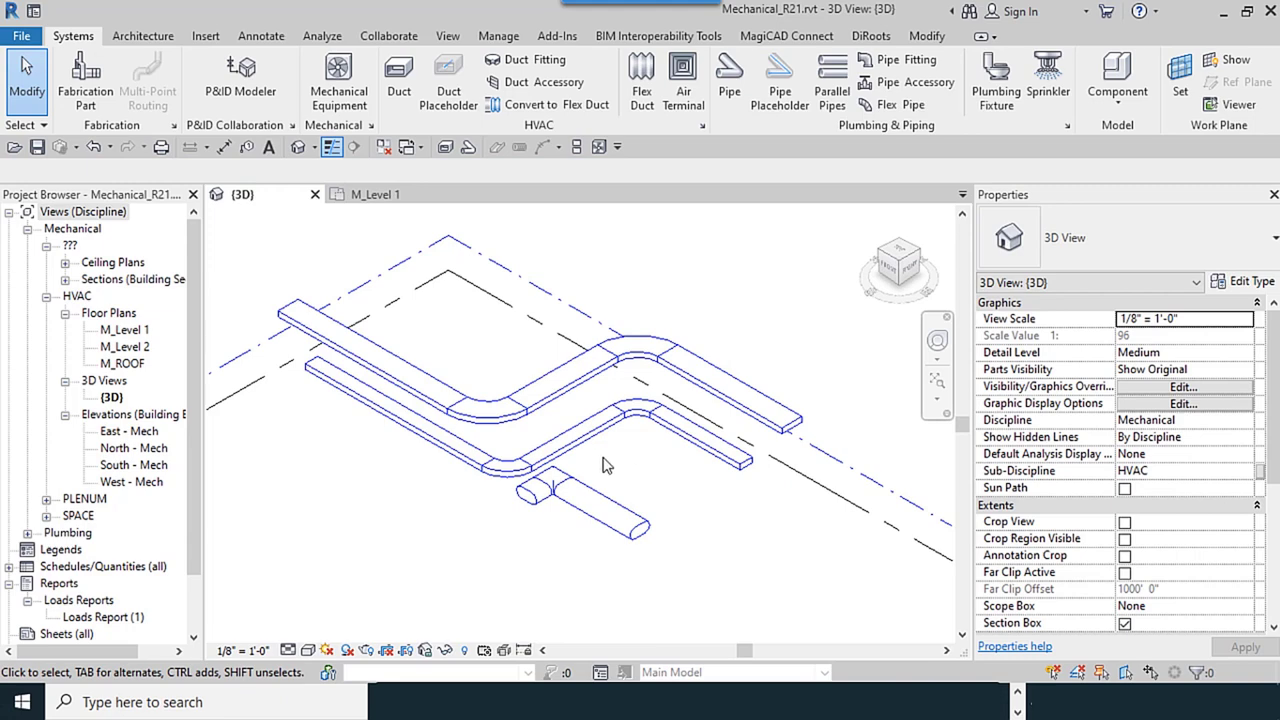
{"action": "middle_click_drag", "start_coordinate": [457, 476], "coordinate": [560, 440], "text": "shift"}
{"action": "scroll", "coordinate": [432, 498], "scroll_direction": "up", "scroll_amount": 3}
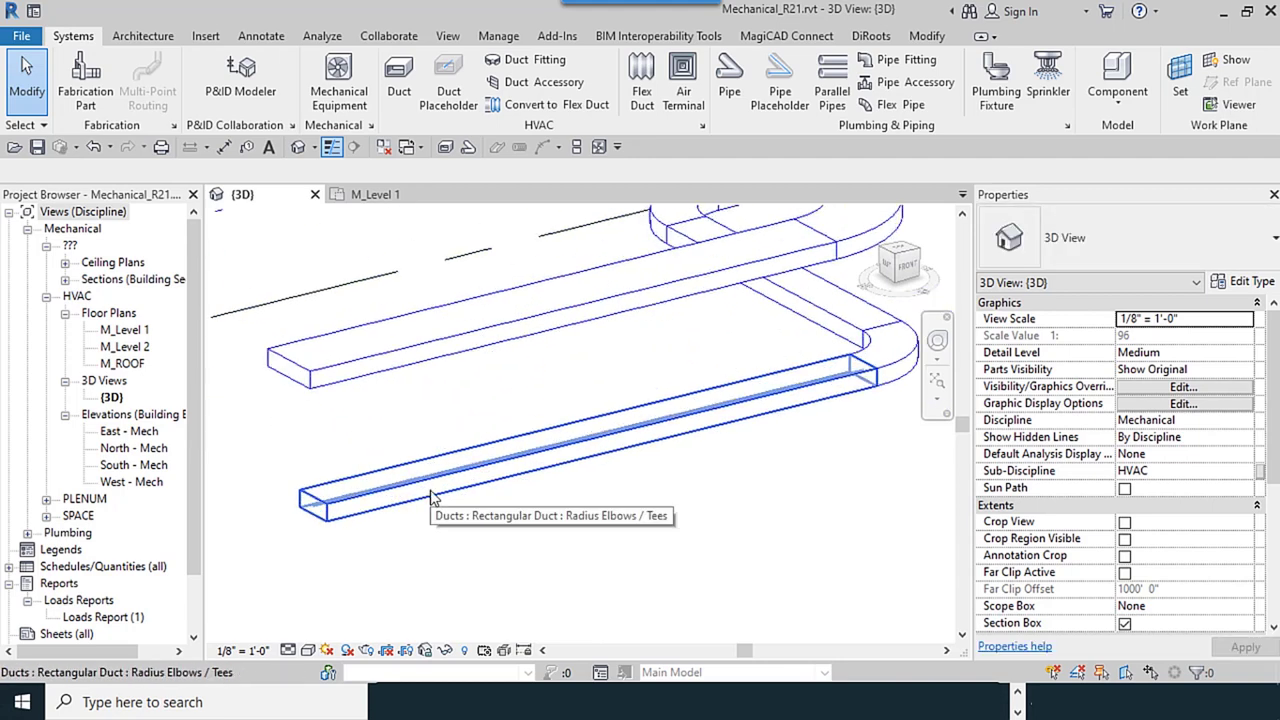
{"action": "scroll", "coordinate": [432, 498], "scroll_direction": "down", "scroll_amount": 3}
{"action": "scroll", "coordinate": [435, 492], "scroll_direction": "up", "scroll_amount": 1}
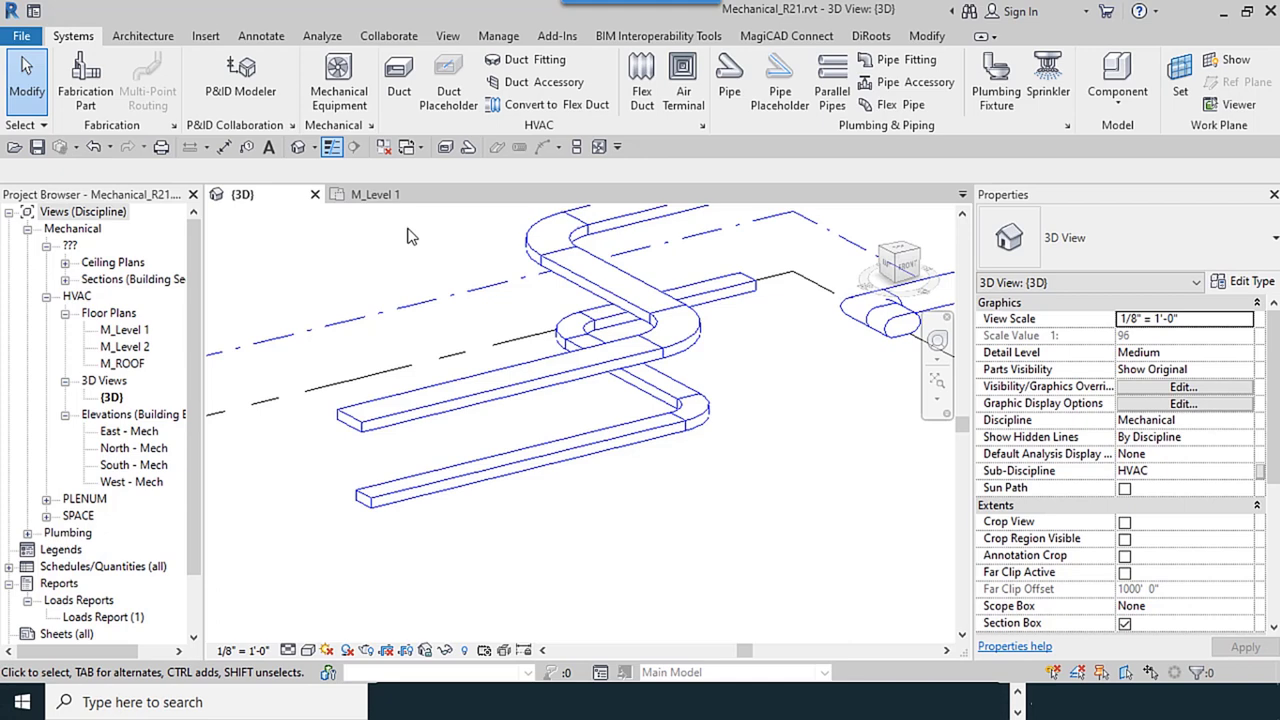
Back in the M_Level 1 plan, turn off Draw MEP Hidden Lines in Mechanical Settings
{"action": "left_click", "coordinate": [374, 194]}
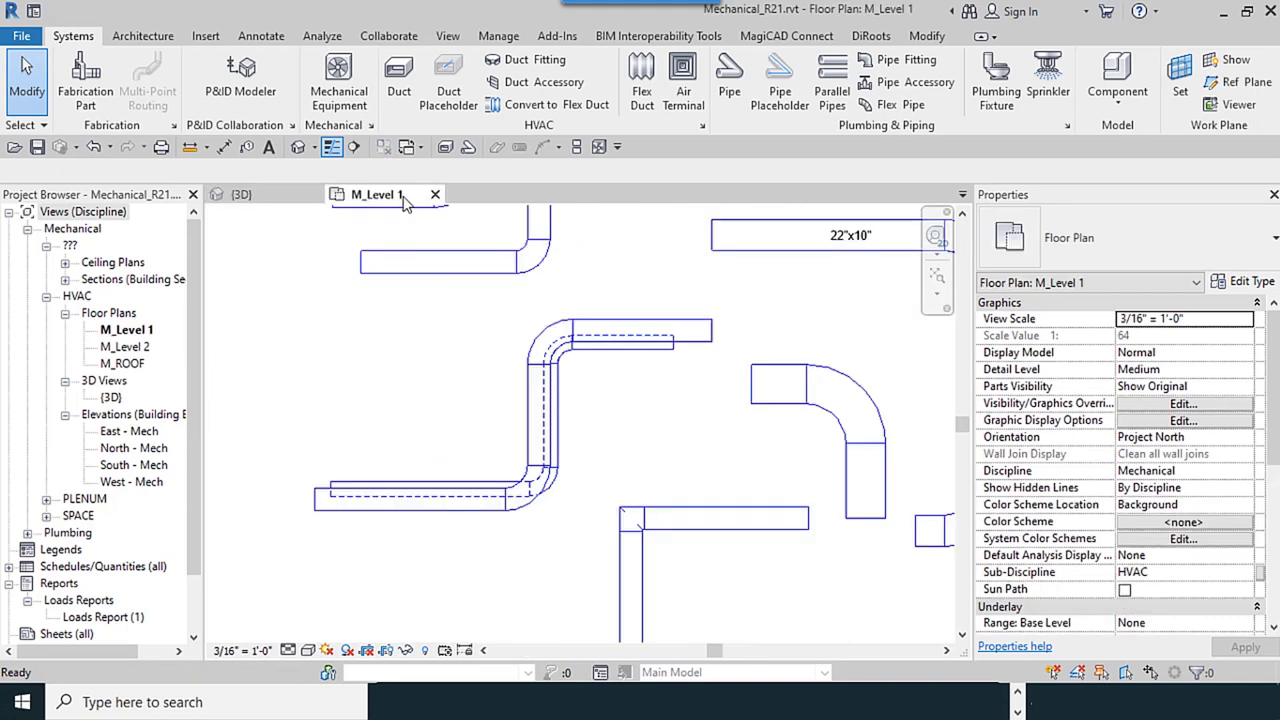
{"action": "middle_click_drag", "start_coordinate": [673, 449], "coordinate": [719, 429]}
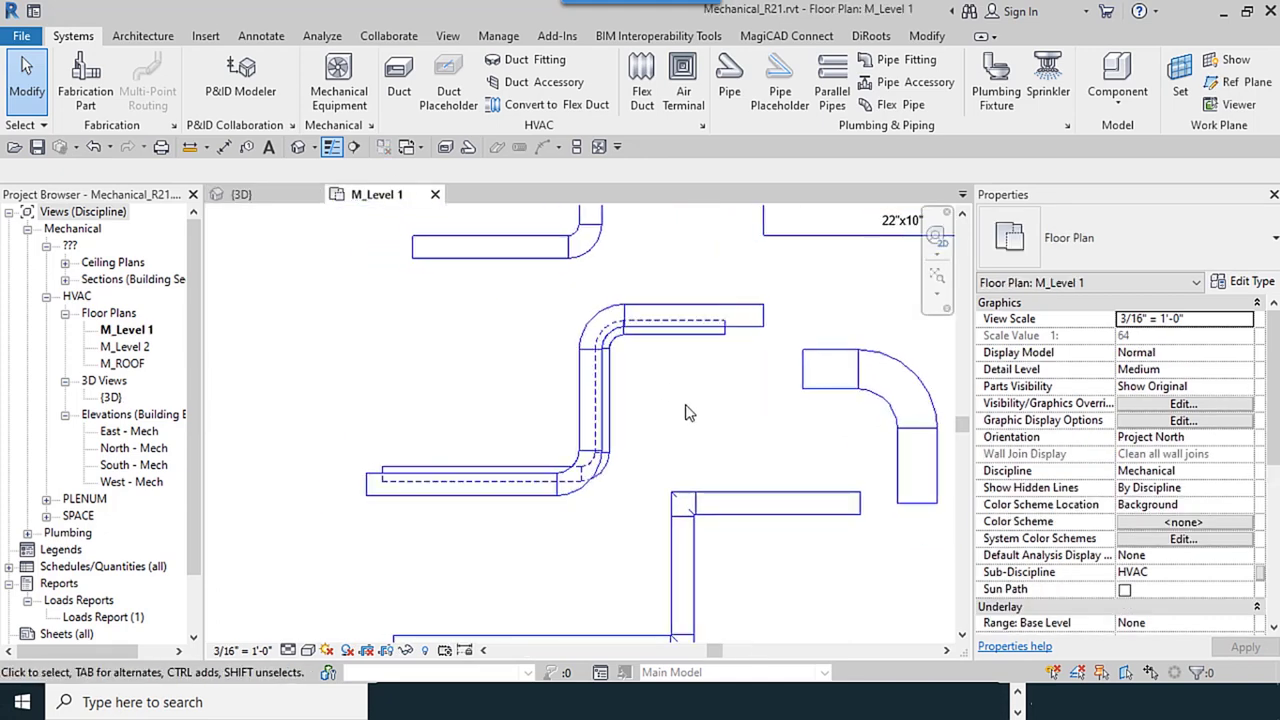
{"action": "left_click", "coordinate": [371, 125]}
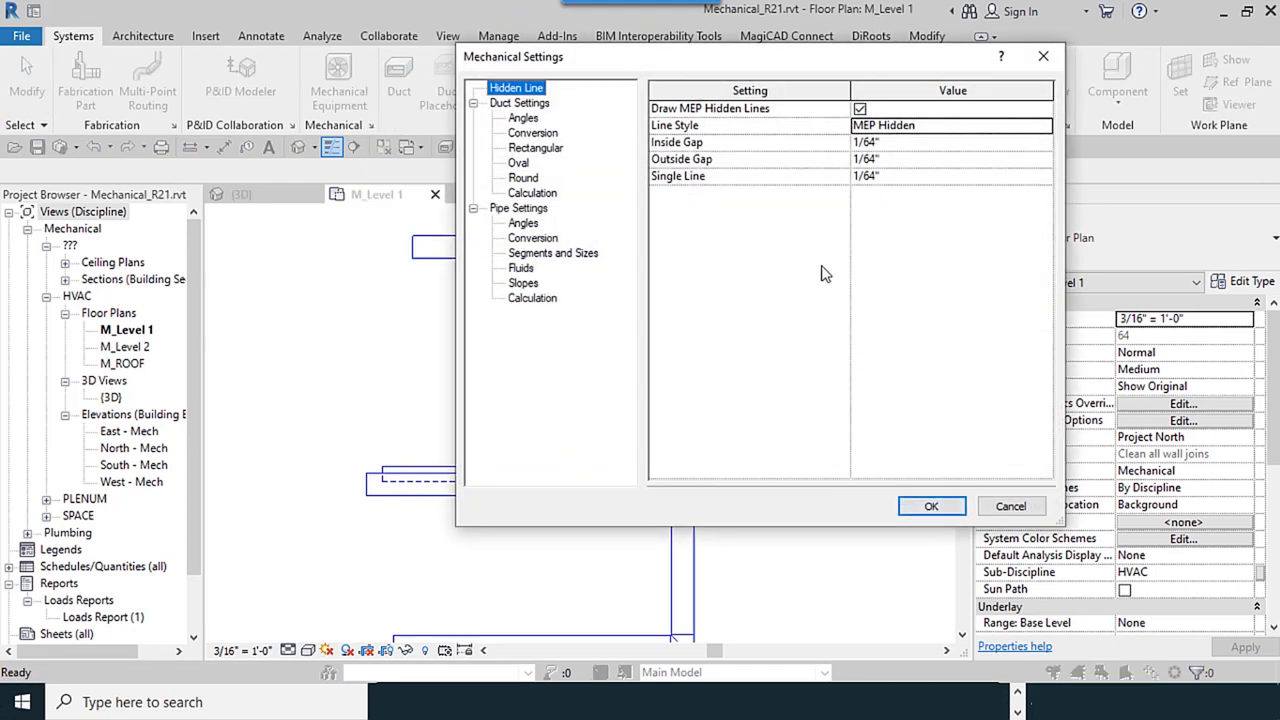
{"action": "left_click", "coordinate": [859, 108]}
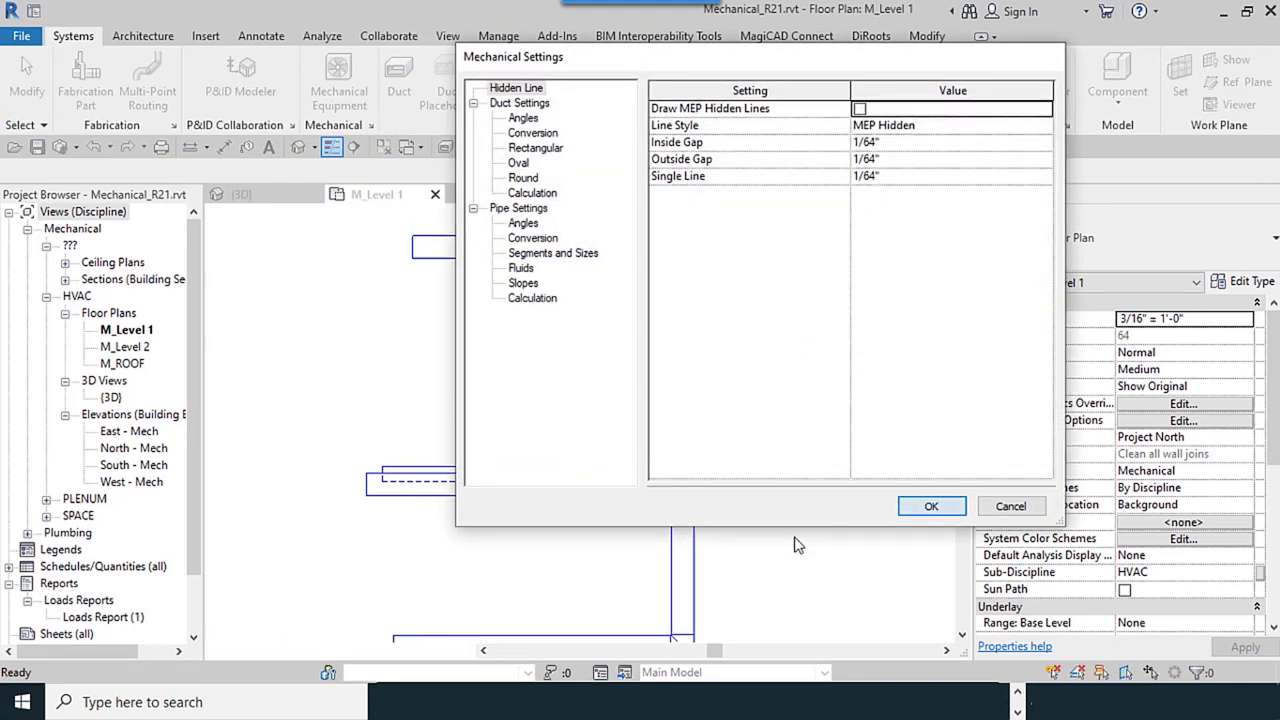
{"action": "key", "text": "Return"}
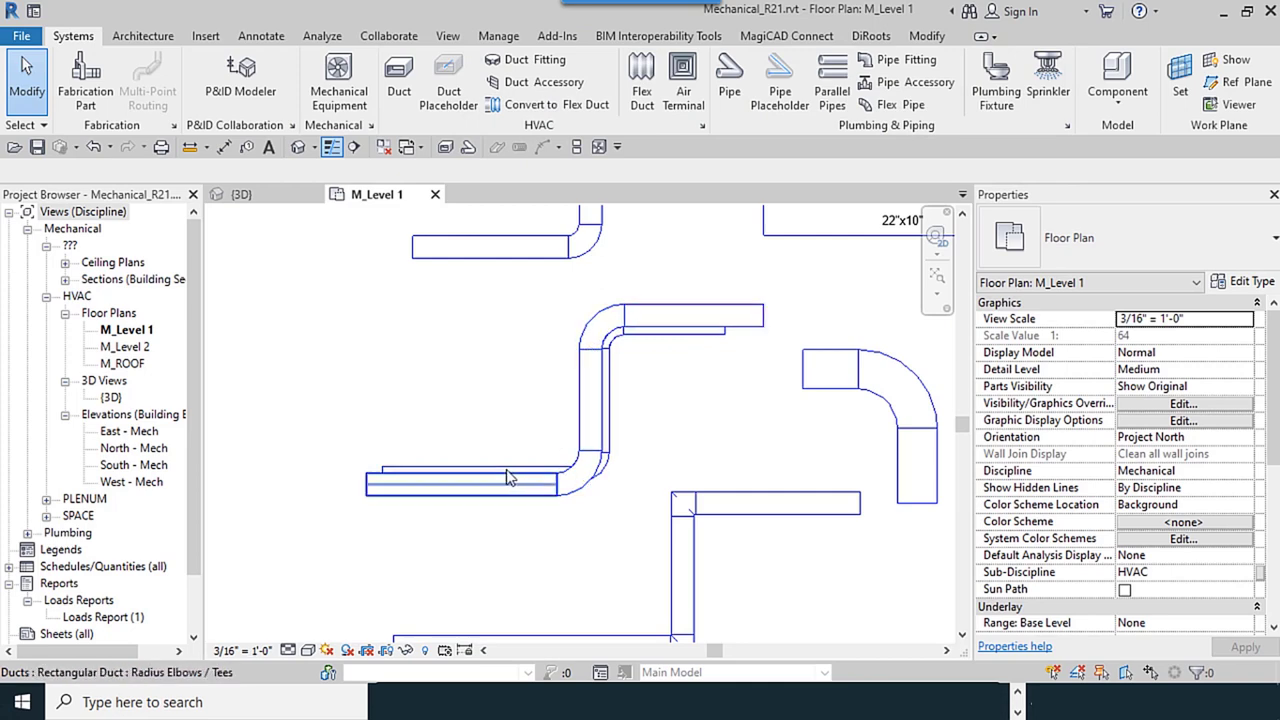
{"action": "scroll", "coordinate": [507, 478], "scroll_direction": "up", "scroll_amount": 2}
{"action": "scroll", "coordinate": [474, 560], "scroll_direction": "down", "scroll_amount": 1}
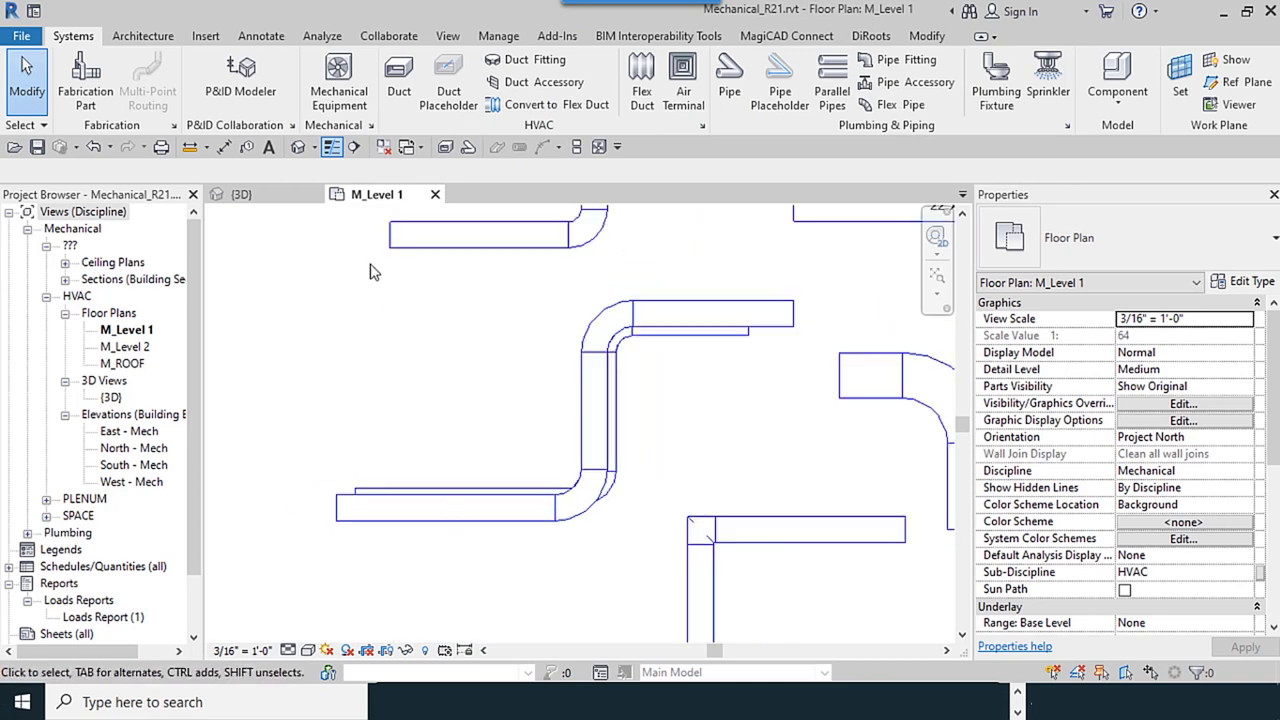
Turn Draw MEP Hidden Lines back on, keeping the MEP Hidden line style, and apply
{"action": "left_click", "coordinate": [370, 125]}
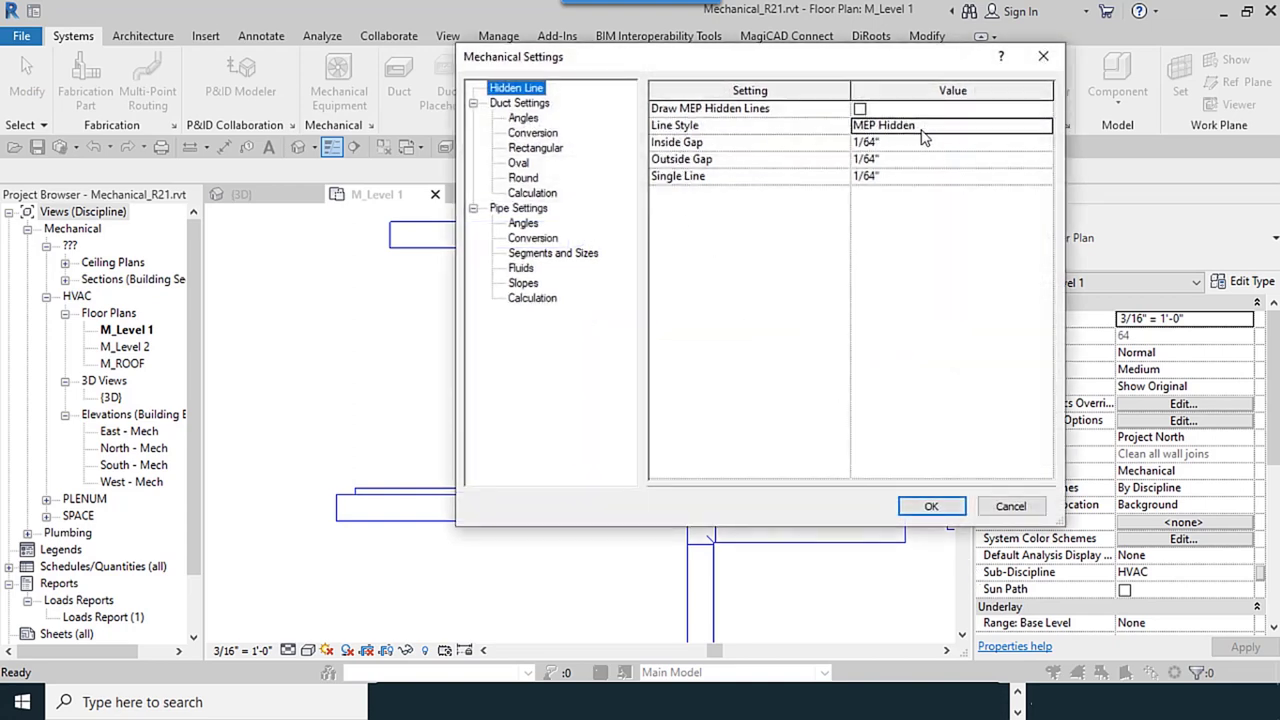
{"action": "left_click", "coordinate": [983, 130]}
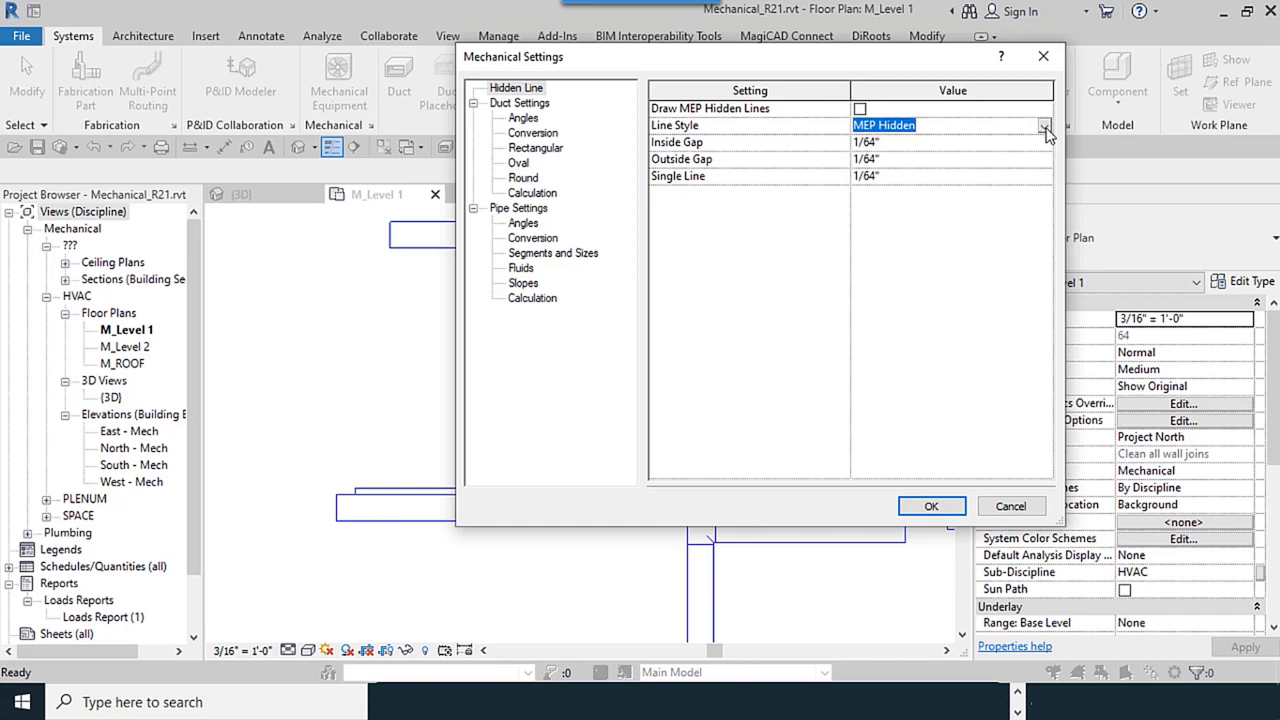
{"action": "left_click", "coordinate": [861, 109]}
{"action": "left_click", "coordinate": [945, 507]}
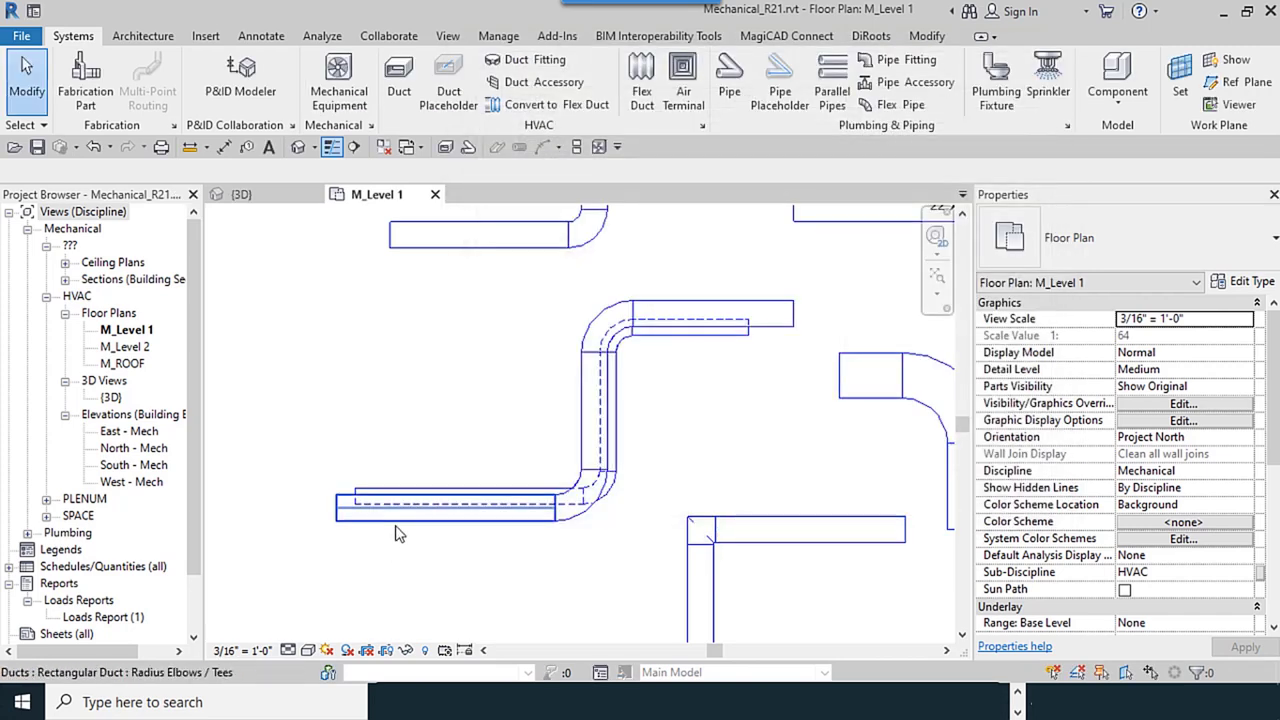
{"action": "scroll", "coordinate": [405, 526], "scroll_direction": "up", "scroll_amount": 3}
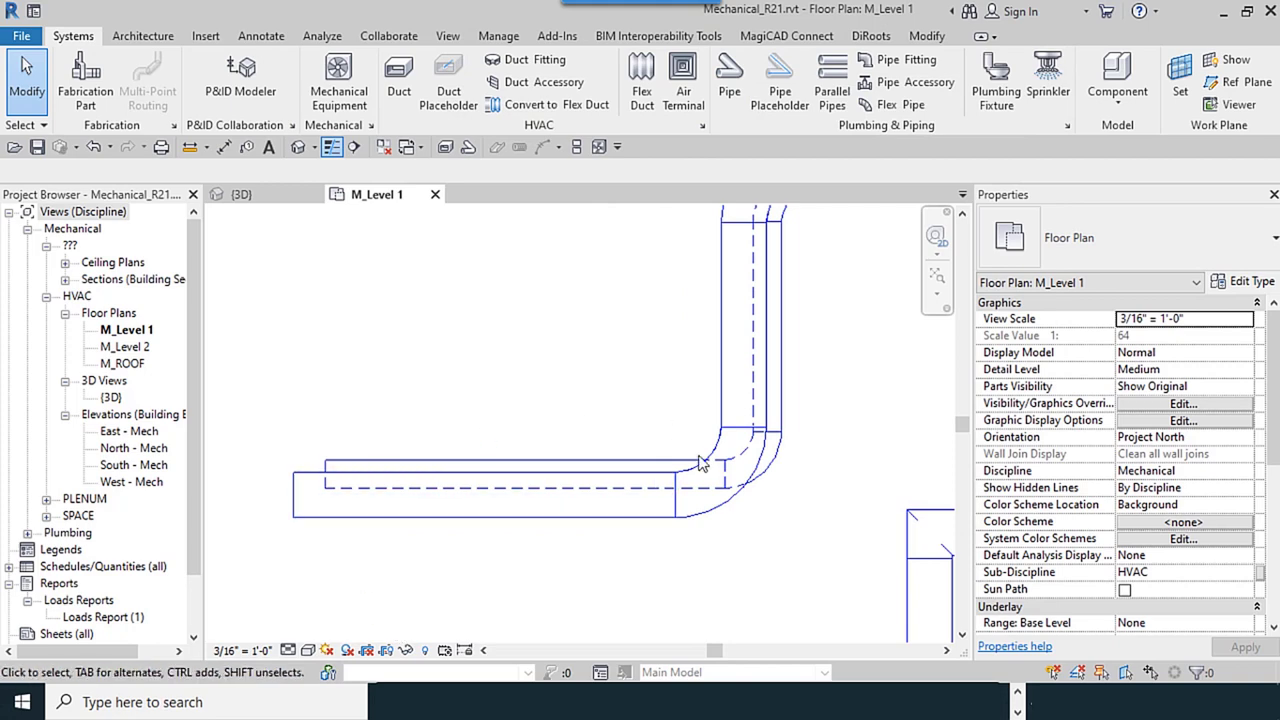
{"action": "left_click", "coordinate": [371, 125]}
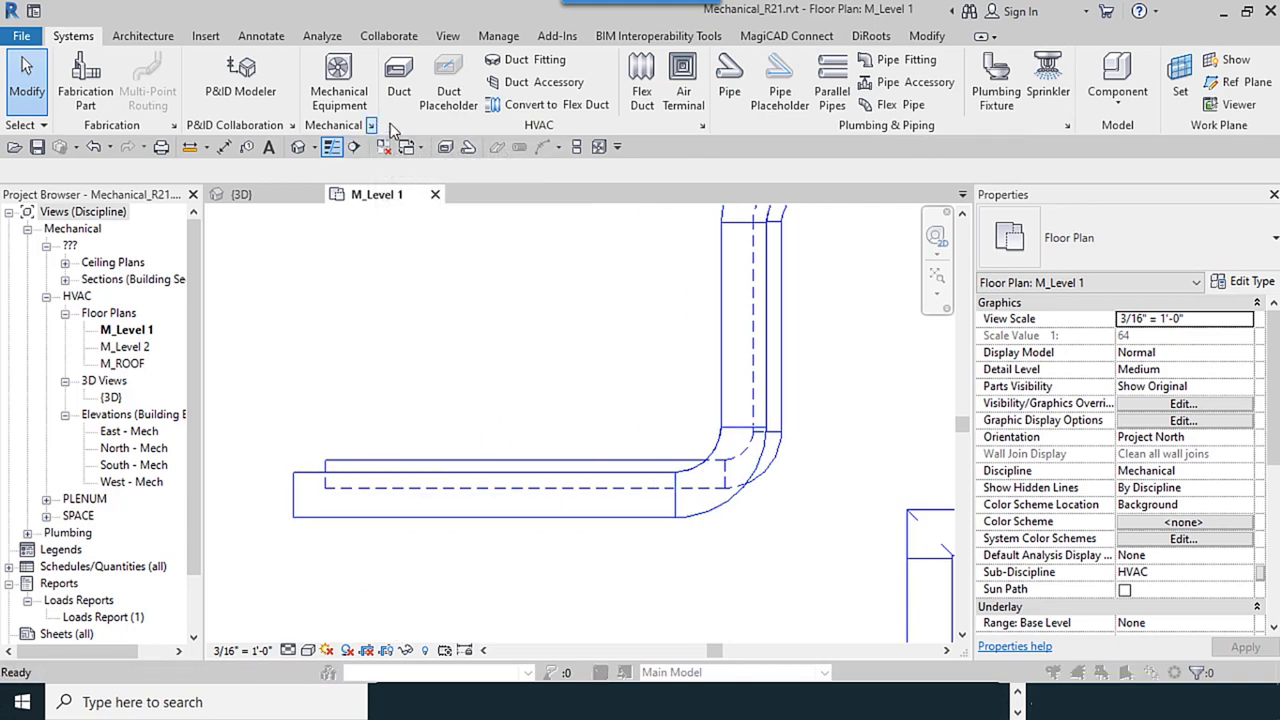
{"action": "left_click", "coordinate": [1027, 133]}
{"action": "left_click", "coordinate": [1044, 126]}
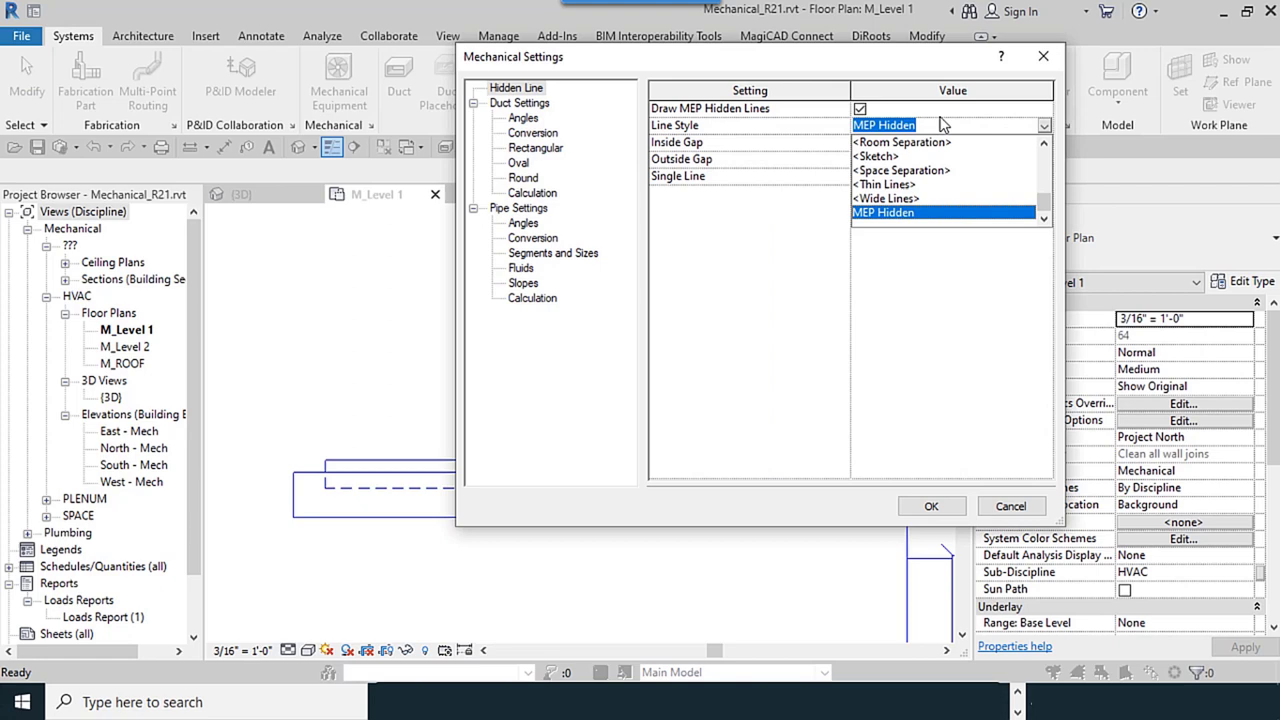
{"action": "scroll", "coordinate": [912, 172], "scroll_direction": "up", "scroll_amount": 3}
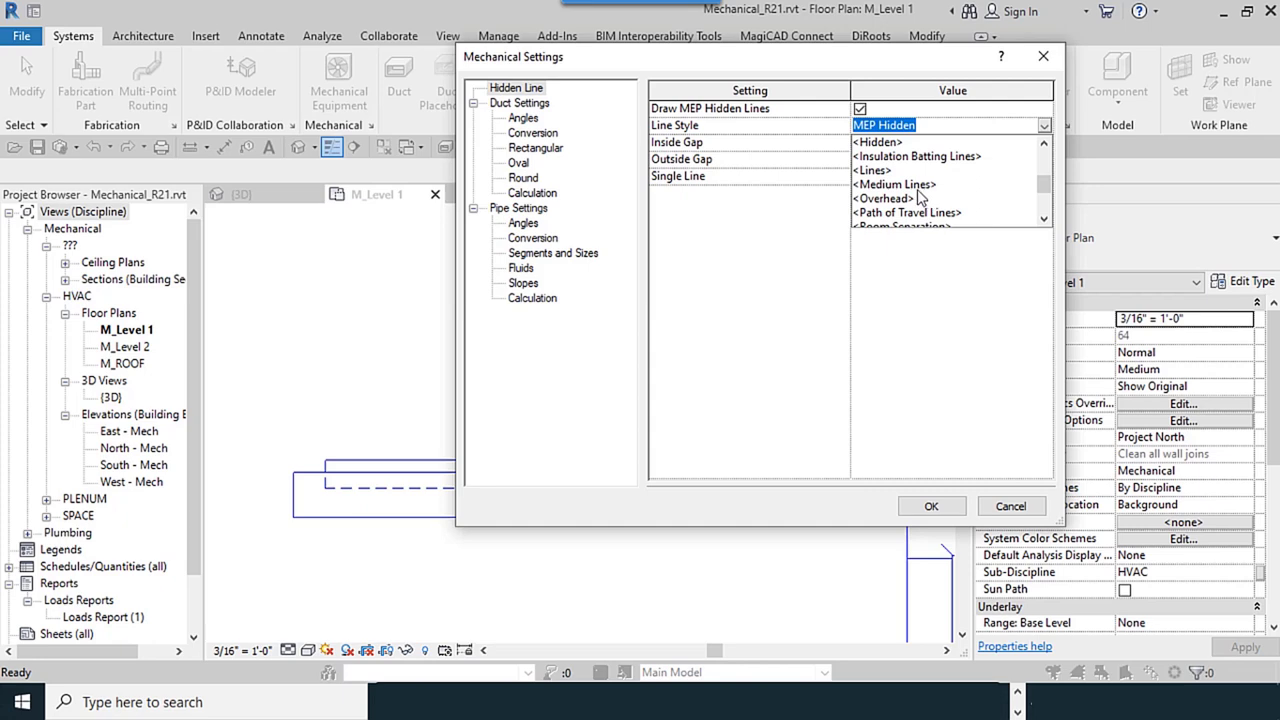
{"action": "left_click", "coordinate": [873, 170]}
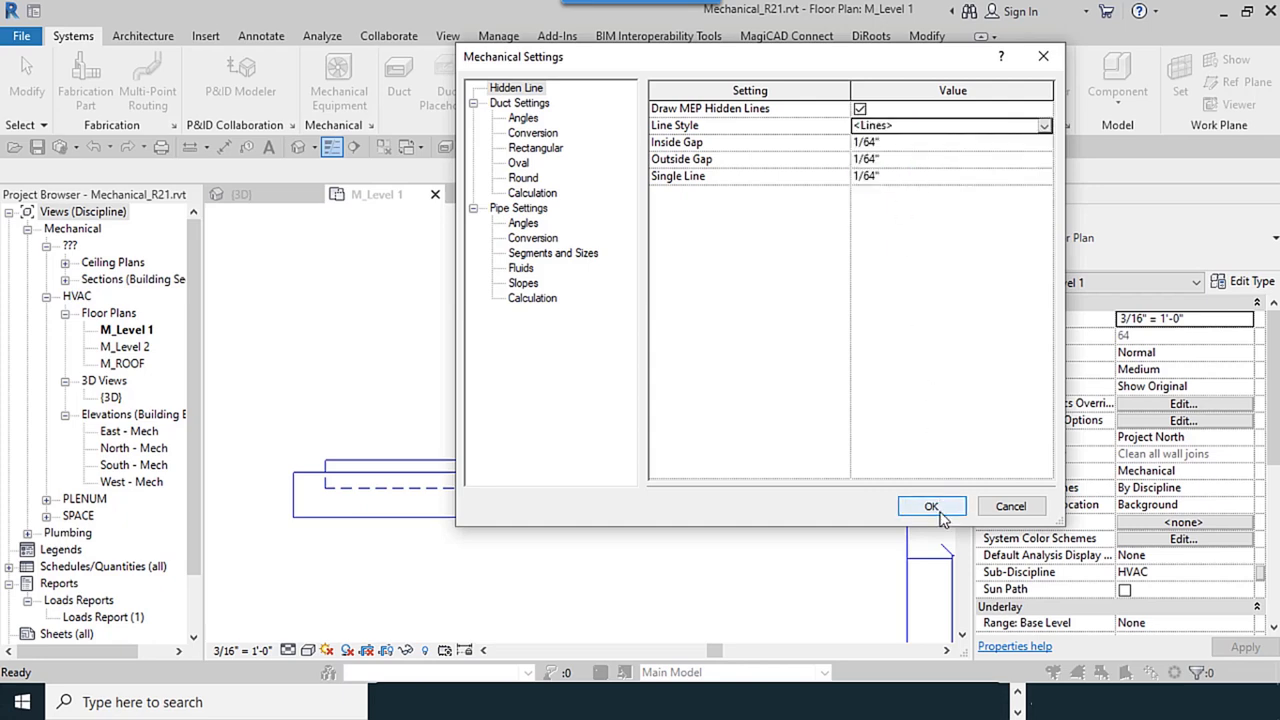
{"action": "left_click", "coordinate": [931, 507]}
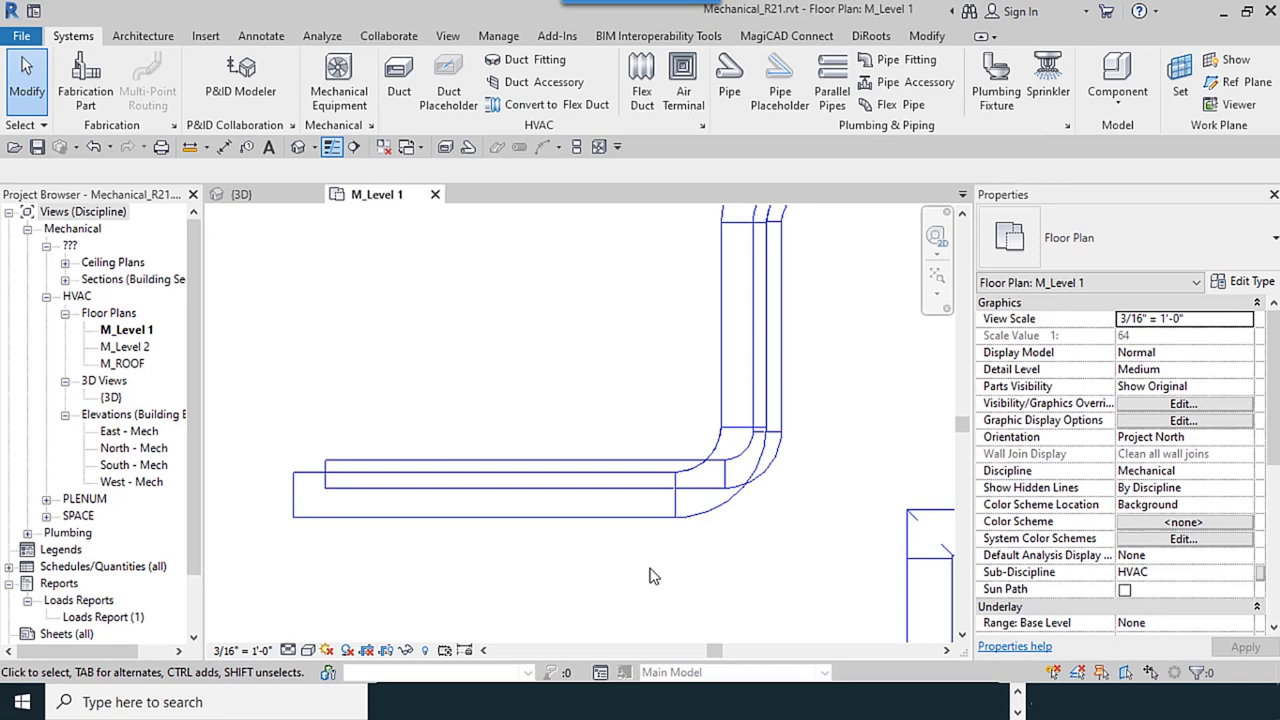
{"action": "left_click", "coordinate": [370, 126]}
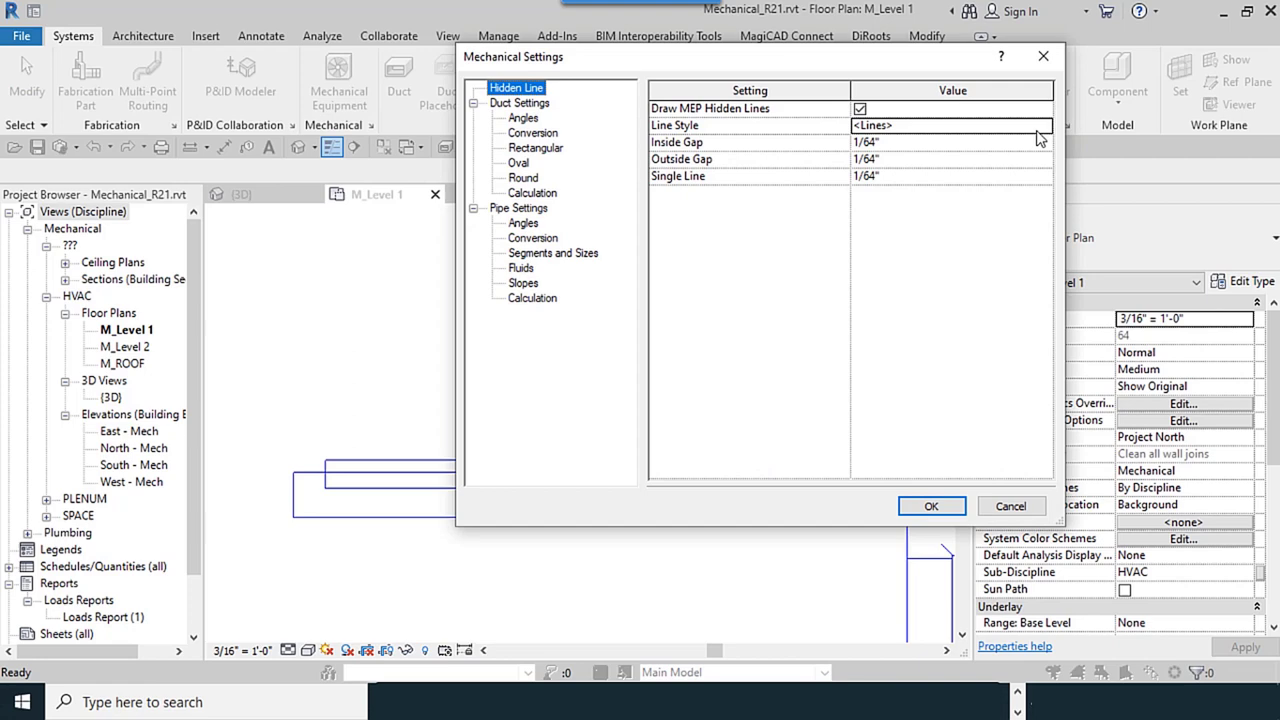
{"action": "left_click", "coordinate": [1040, 127]}
{"action": "scroll", "coordinate": [955, 192], "scroll_direction": "down", "scroll_amount": 3}
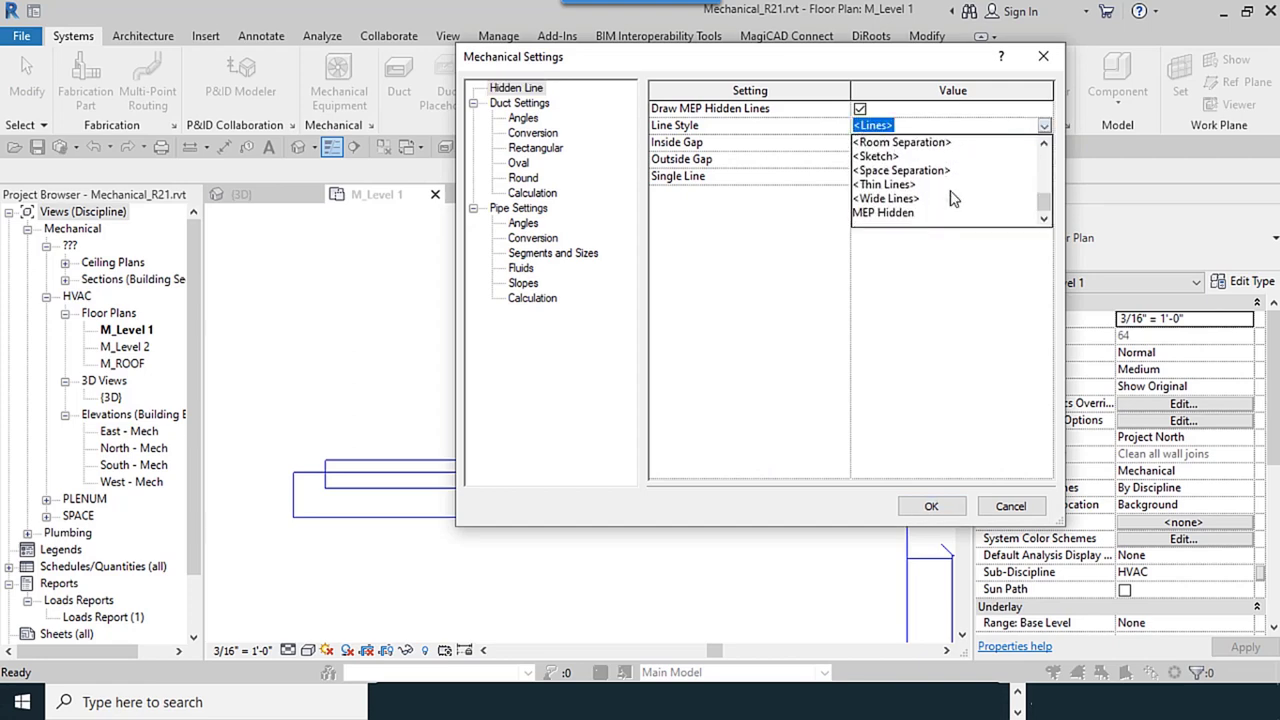
{"action": "left_click", "coordinate": [900, 212]}
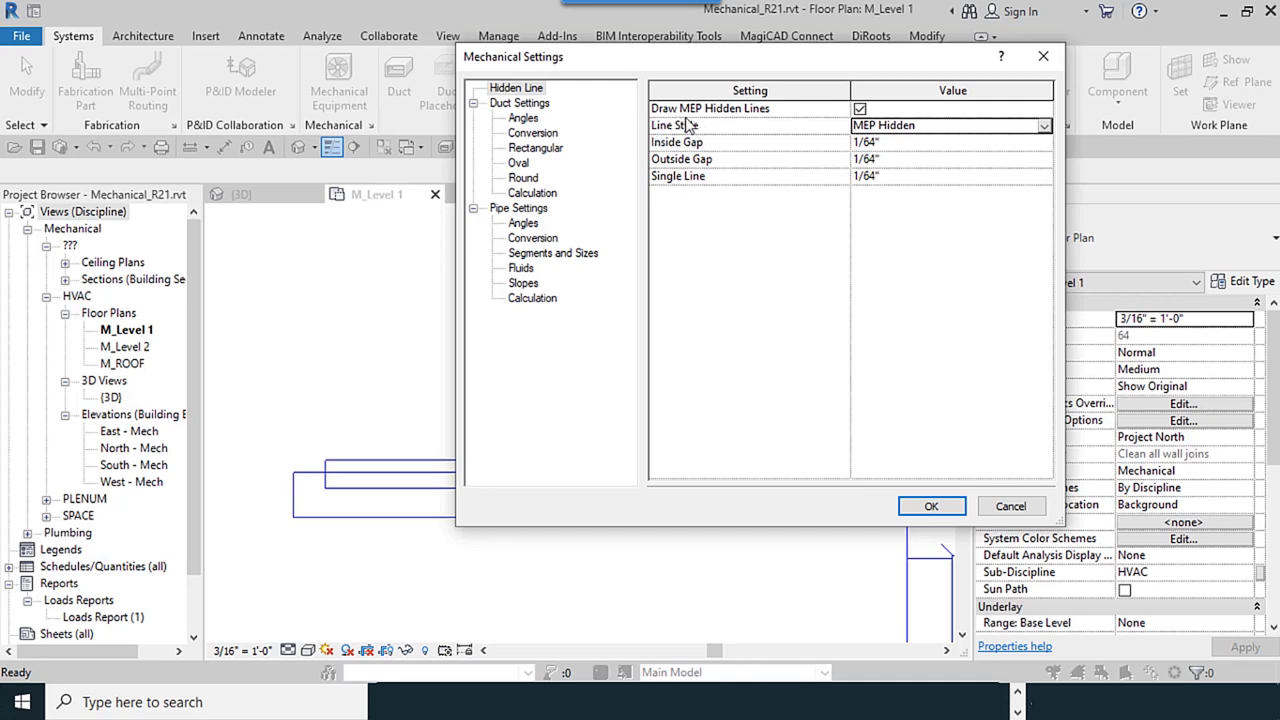
{"action": "left_click", "coordinate": [928, 507]}
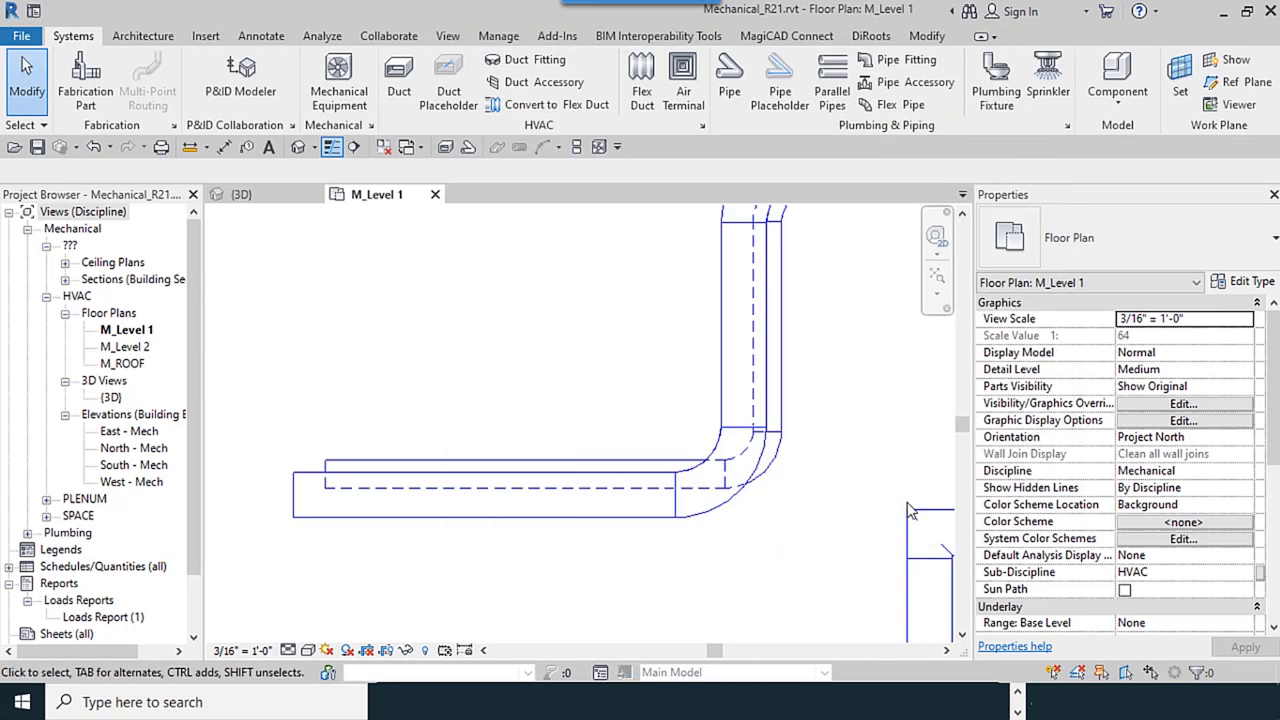
{"action": "left_click", "coordinate": [498, 38]}
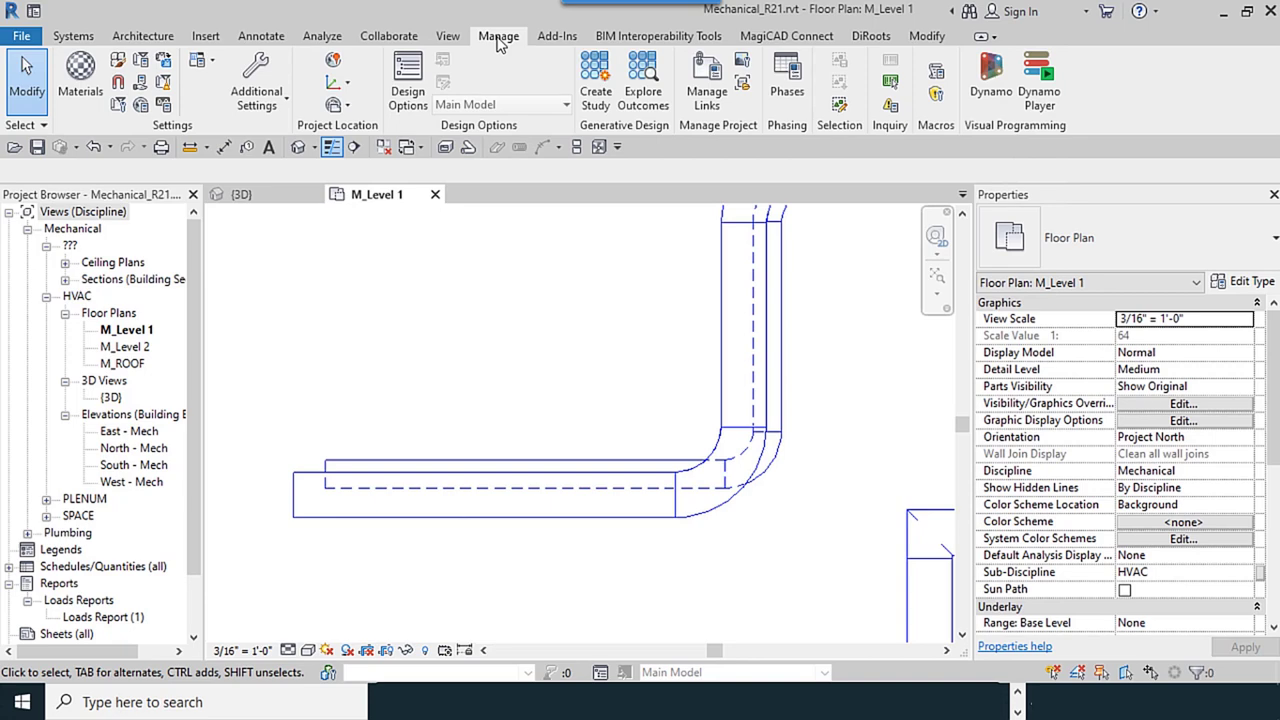
{"action": "left_click", "coordinate": [266, 106]}
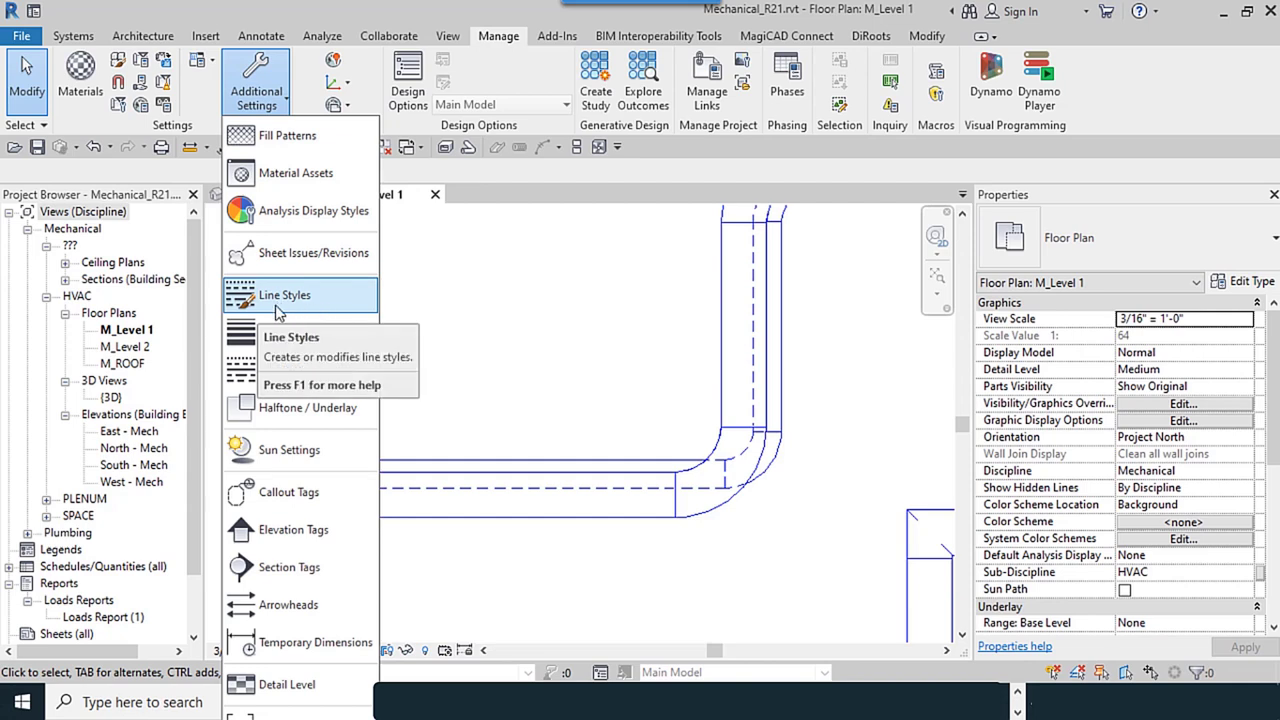
{"action": "left_click", "coordinate": [307, 311]}
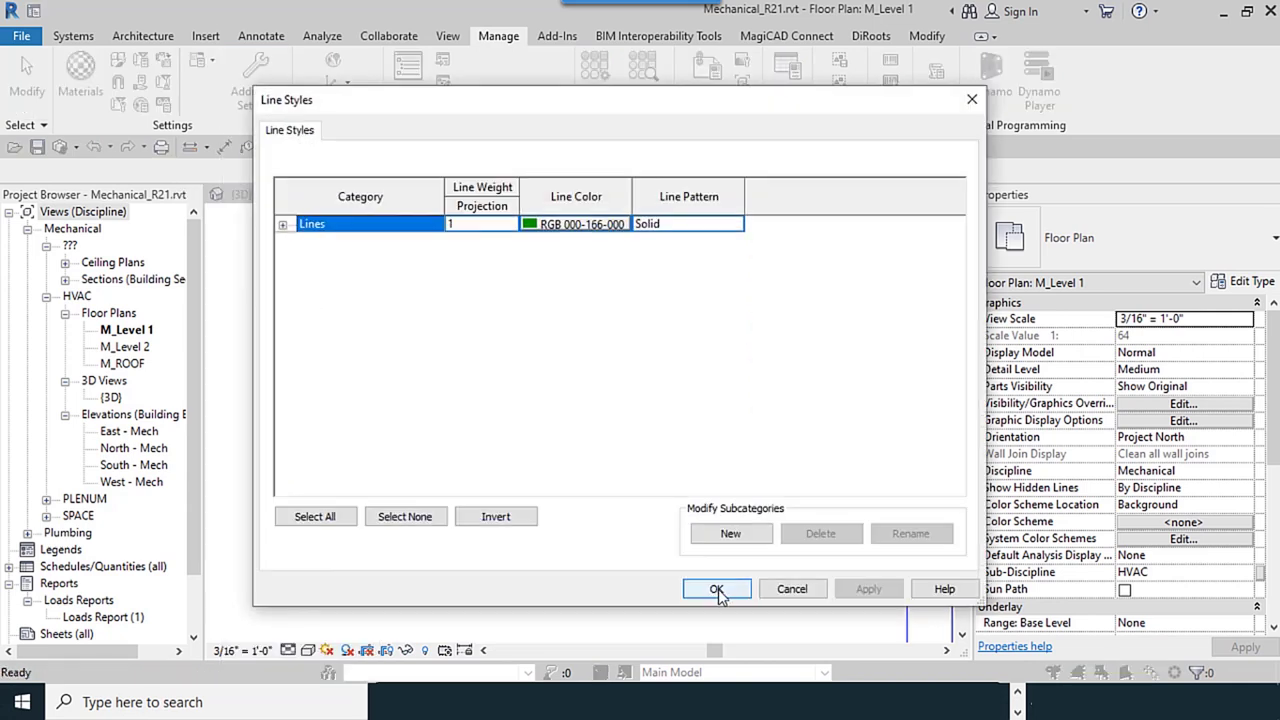
{"action": "left_click_drag", "start_coordinate": [604, 110], "coordinate": [672, 90]}
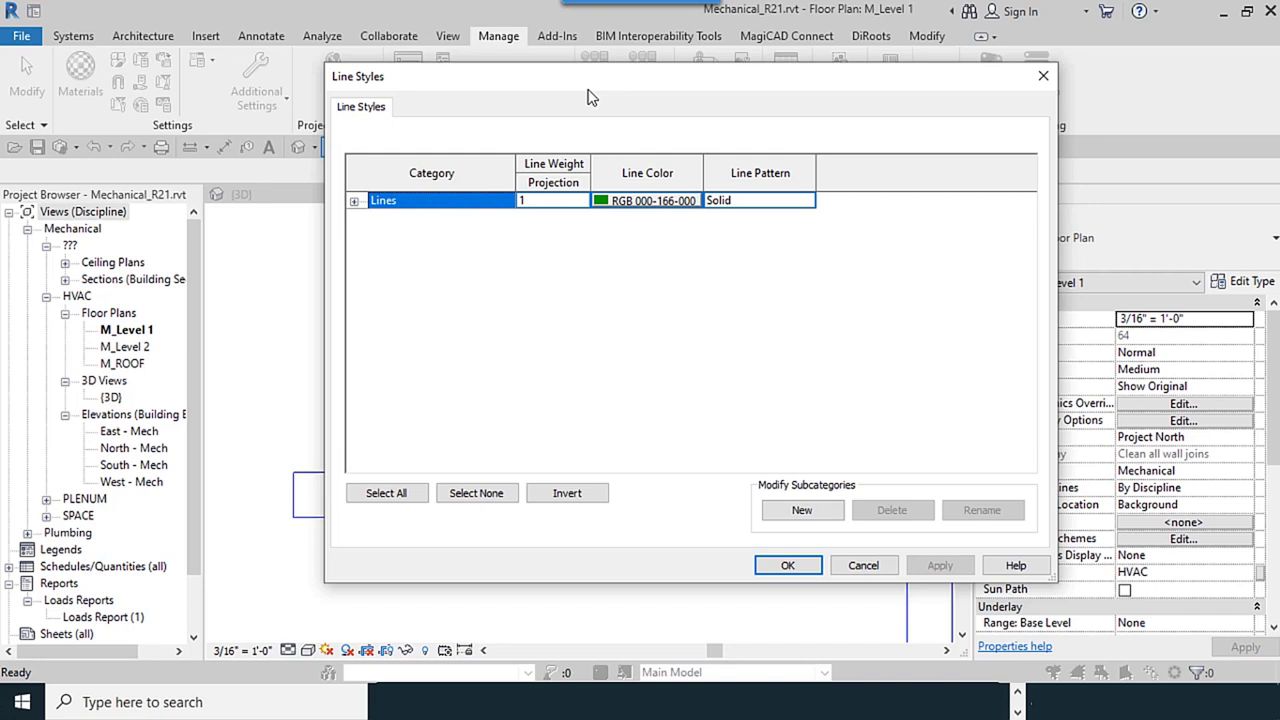
{"action": "left_click", "coordinate": [354, 201]}
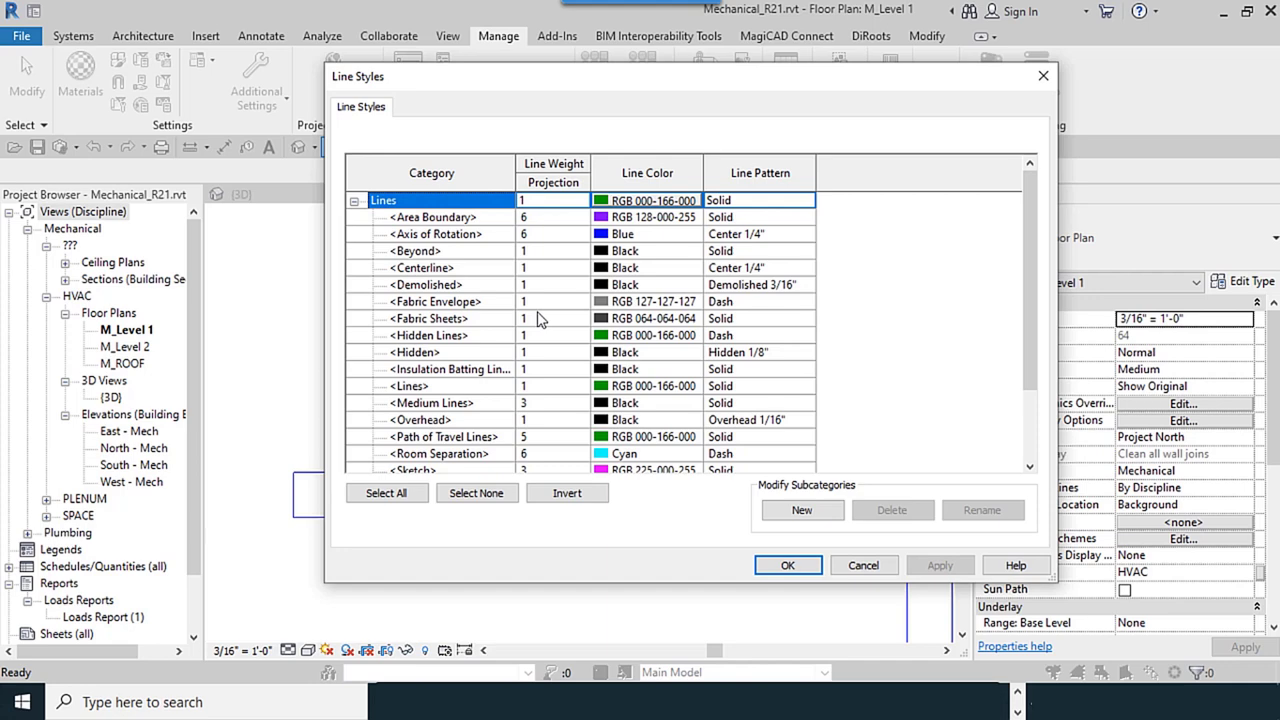
{"action": "left_click", "coordinate": [795, 566]}
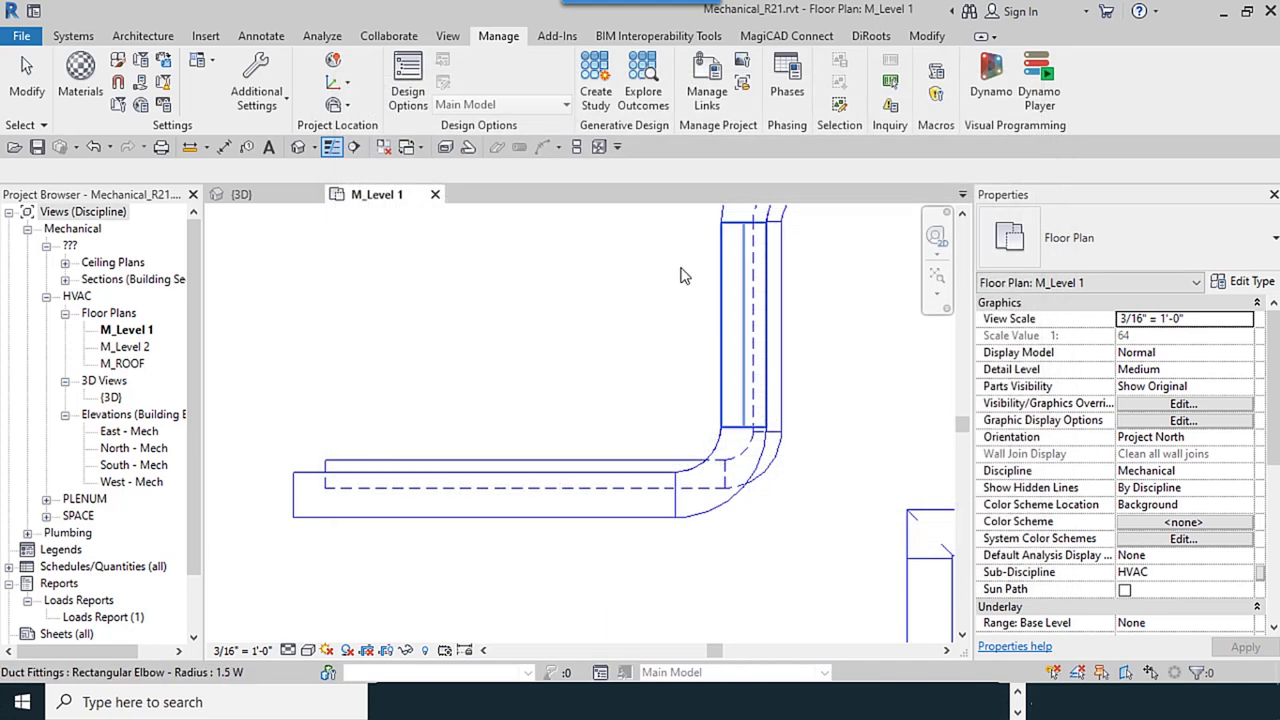
Open Line Patterns from Additional Settings and move and enlarge the dialog
{"action": "left_click", "coordinate": [280, 106]}
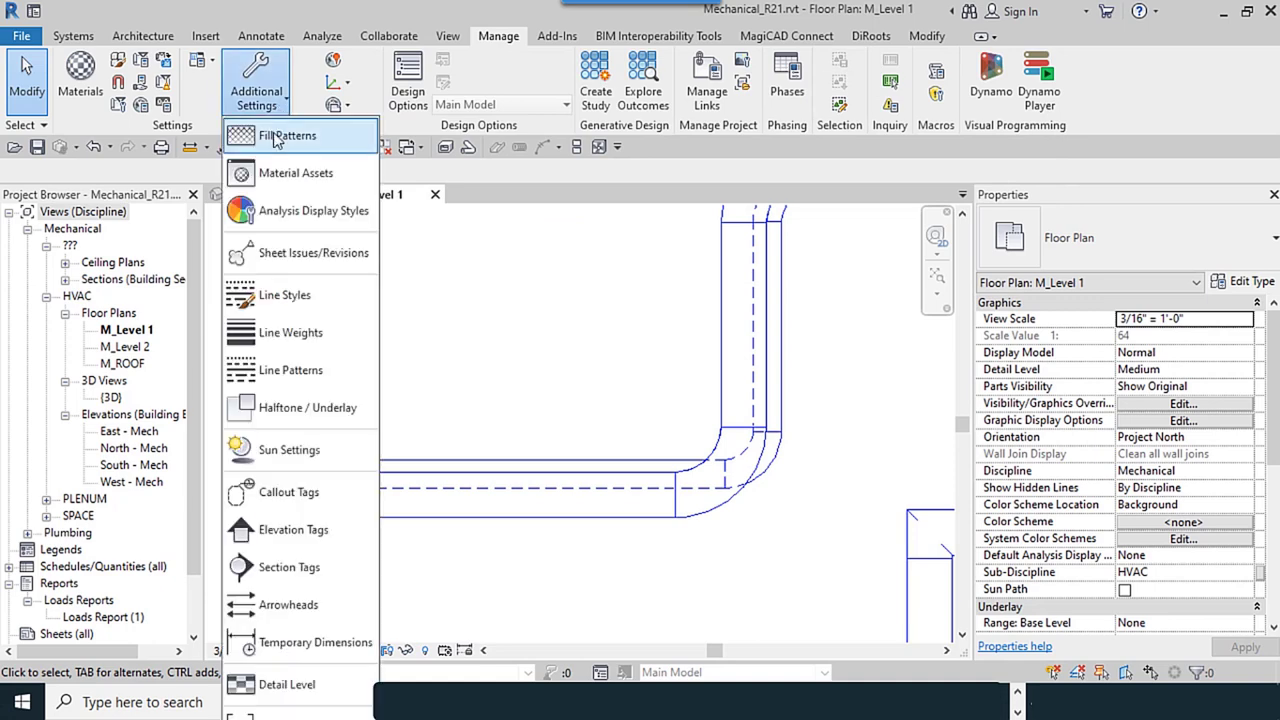
{"action": "left_click", "coordinate": [277, 372]}
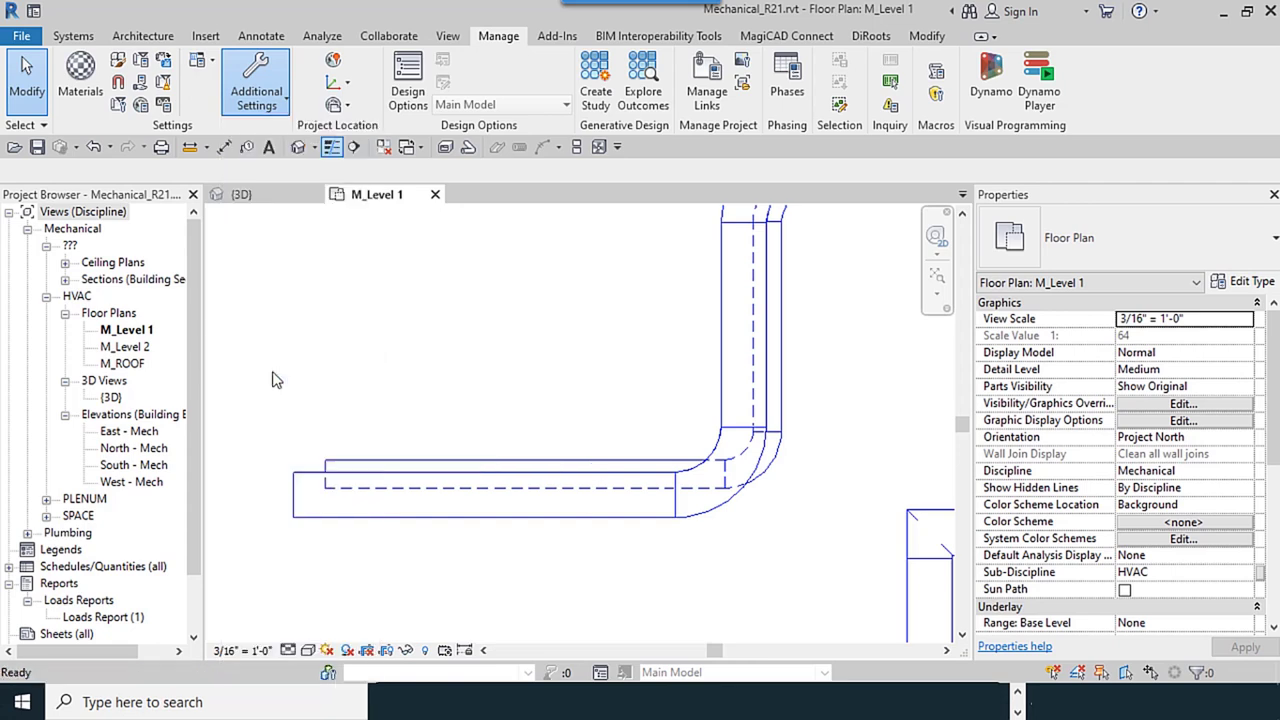
{"action": "left_click_drag", "start_coordinate": [657, 83], "coordinate": [669, 97]}
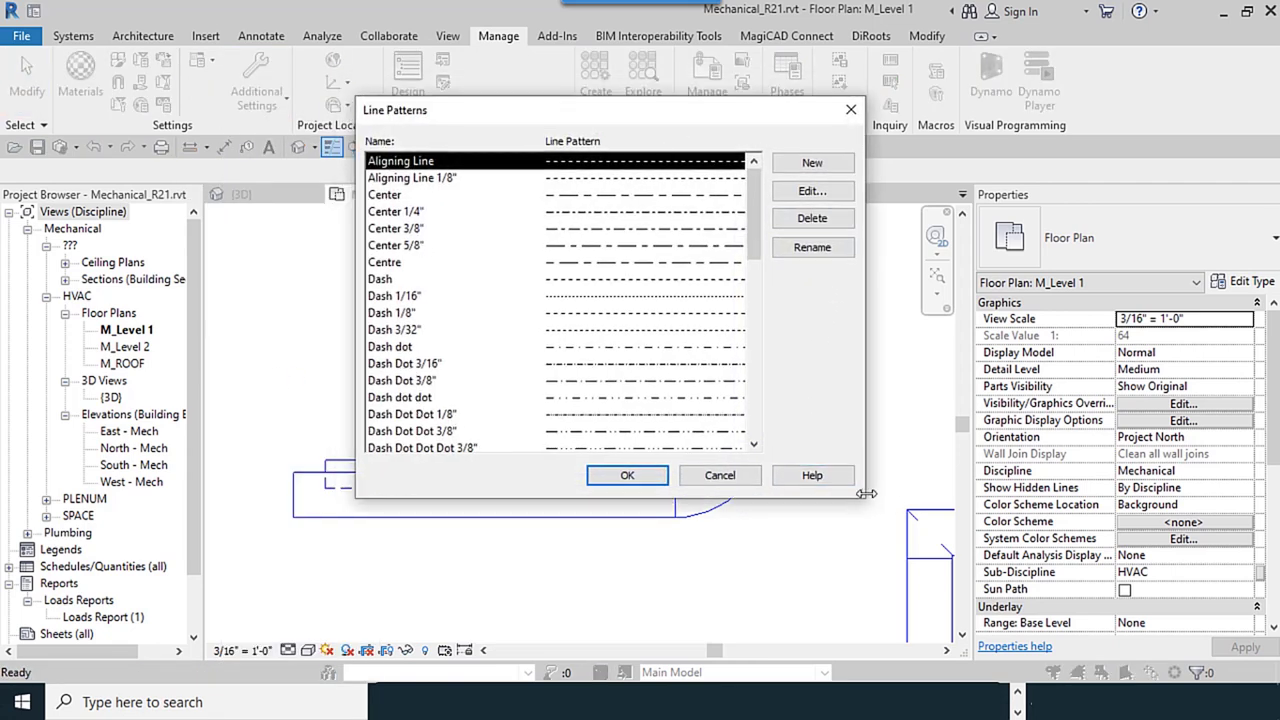
{"action": "left_click_drag", "start_coordinate": [864, 495], "coordinate": [909, 594]}
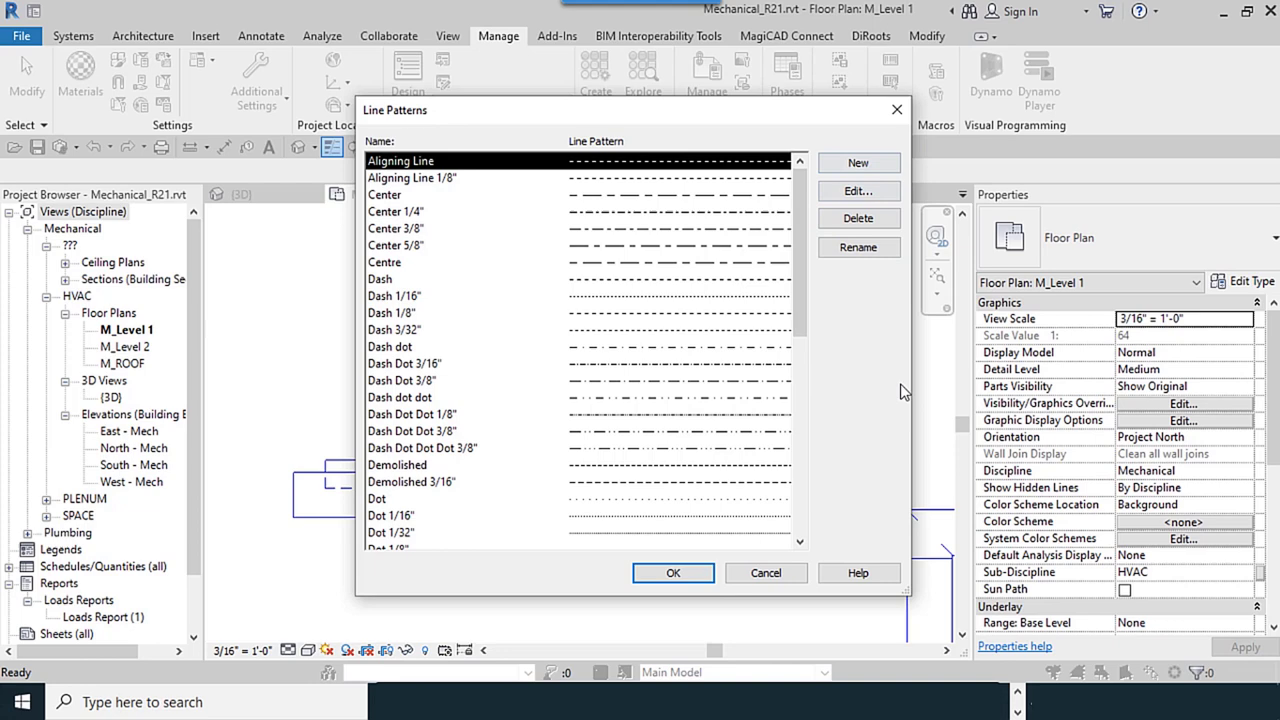
Start a new line pattern named HVAC with a first Dash of 3"
{"action": "left_click", "coordinate": [886, 165]}
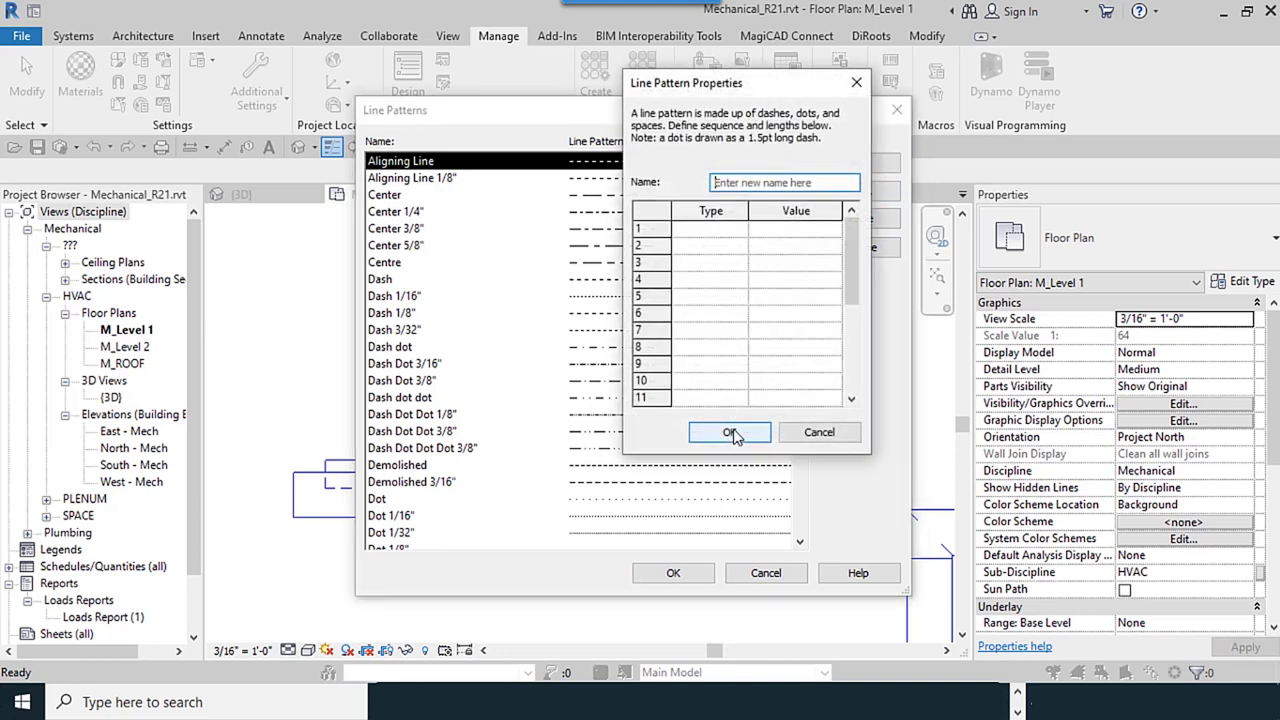
{"action": "left_click", "coordinate": [757, 180]}
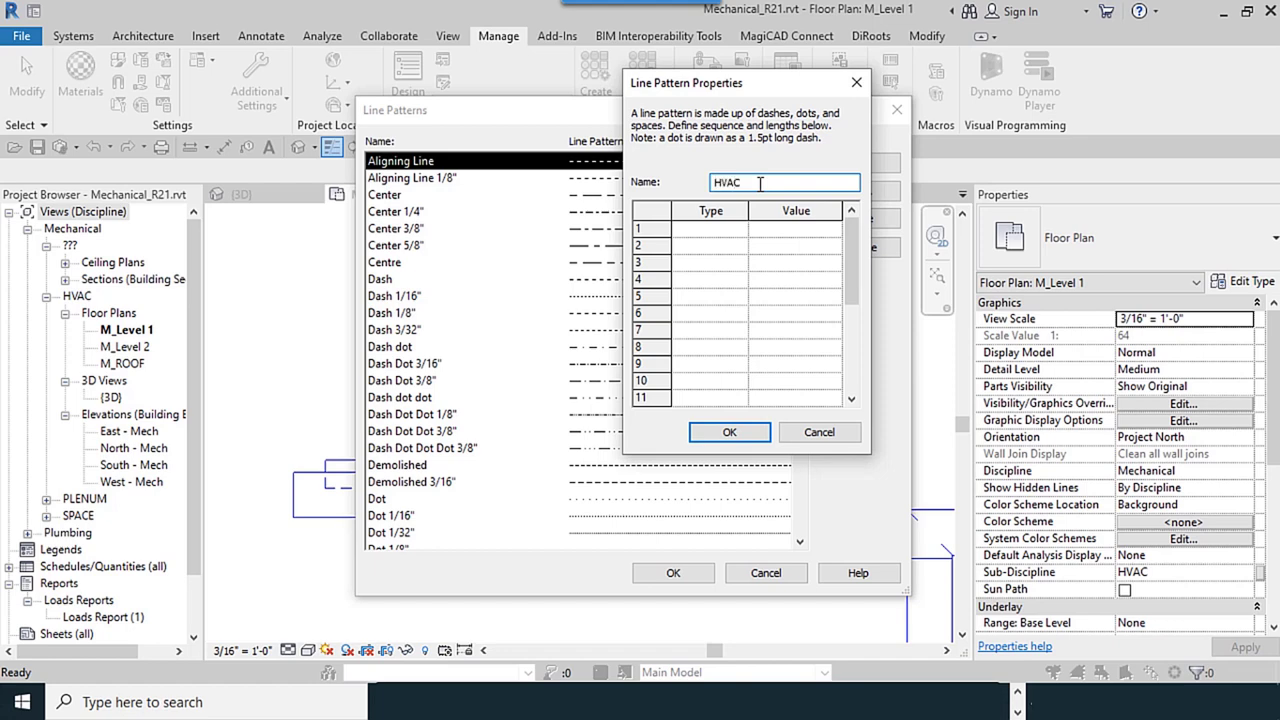
{"action": "left_click", "coordinate": [740, 229]}
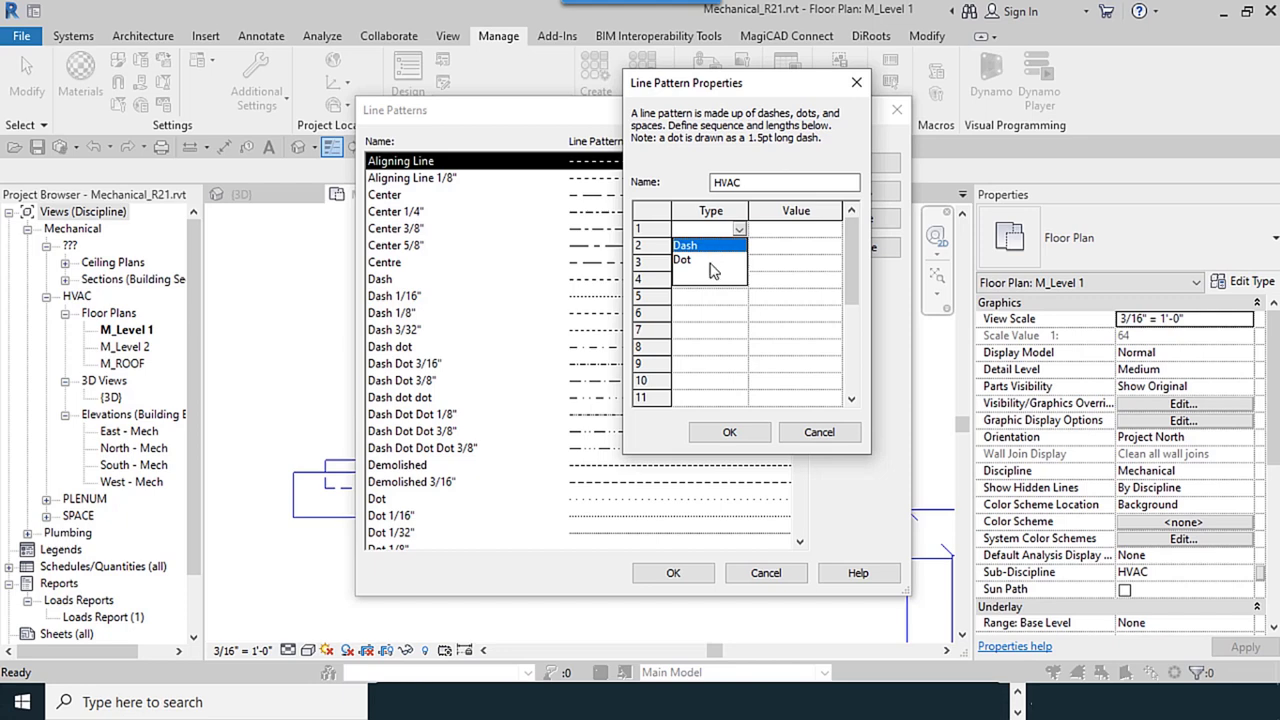
{"action": "left_click", "coordinate": [711, 245]}
{"action": "left_click", "coordinate": [786, 229]}
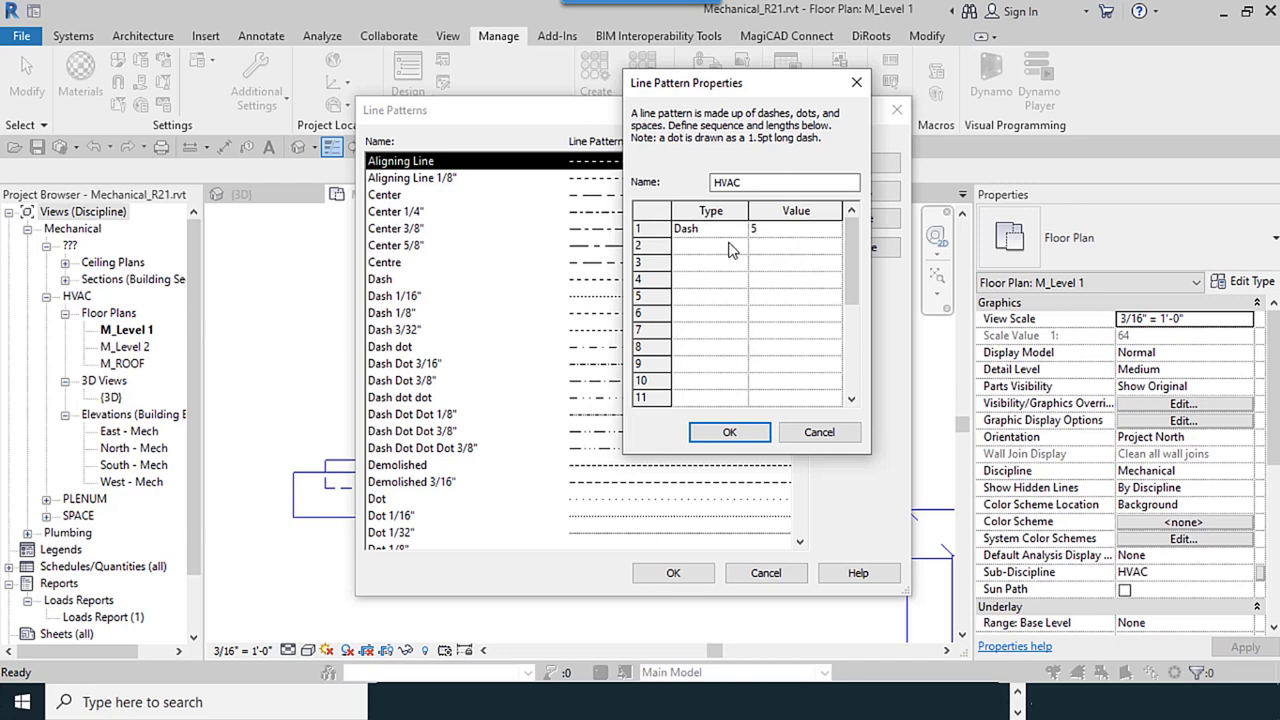
{"action": "left_click", "coordinate": [736, 247]}
{"action": "left_click", "coordinate": [757, 229]}
{"action": "type", "text": "3"}
{"action": "left_click", "coordinate": [736, 248]}
Add a 2" Space and a second 3" Dash, then try saving, triggering the missing-space warning
{"action": "left_click", "coordinate": [741, 247]}
{"action": "left_click", "coordinate": [688, 265]}
{"action": "left_click", "coordinate": [776, 251]}
{"action": "type", "text": "2\""}
{"action": "left_click", "coordinate": [740, 262]}
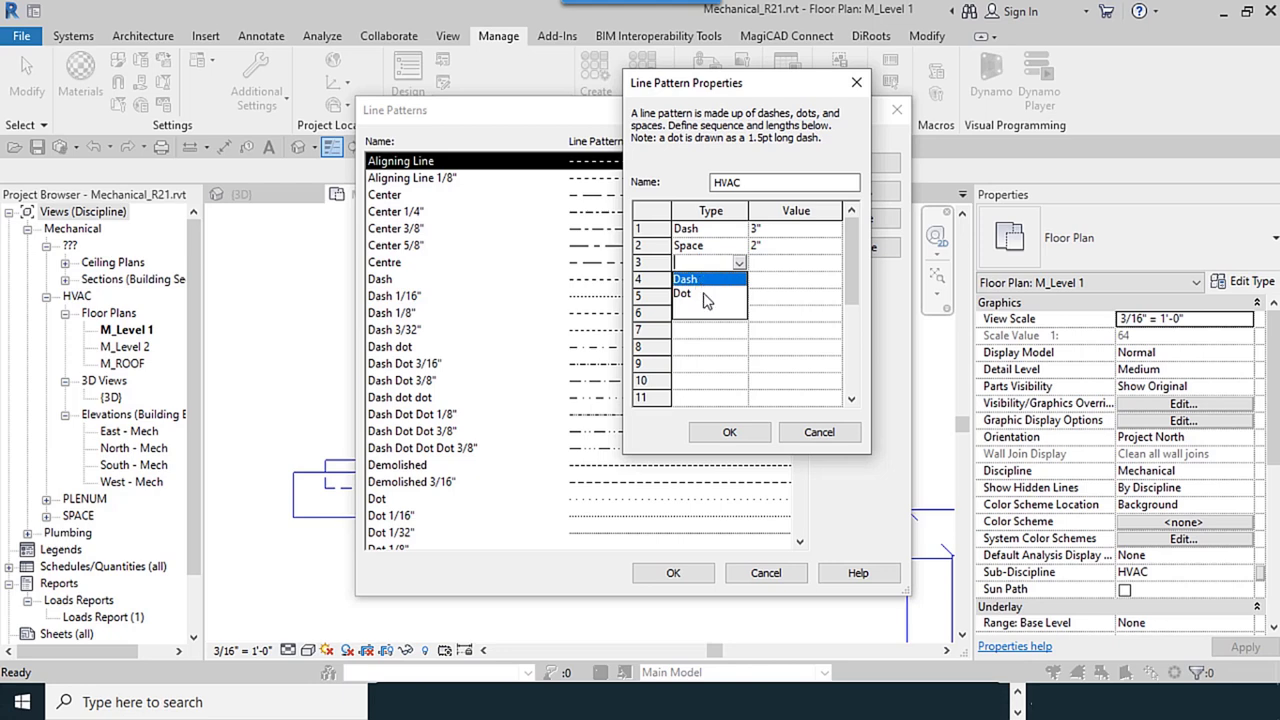
{"action": "left_click", "coordinate": [705, 279]}
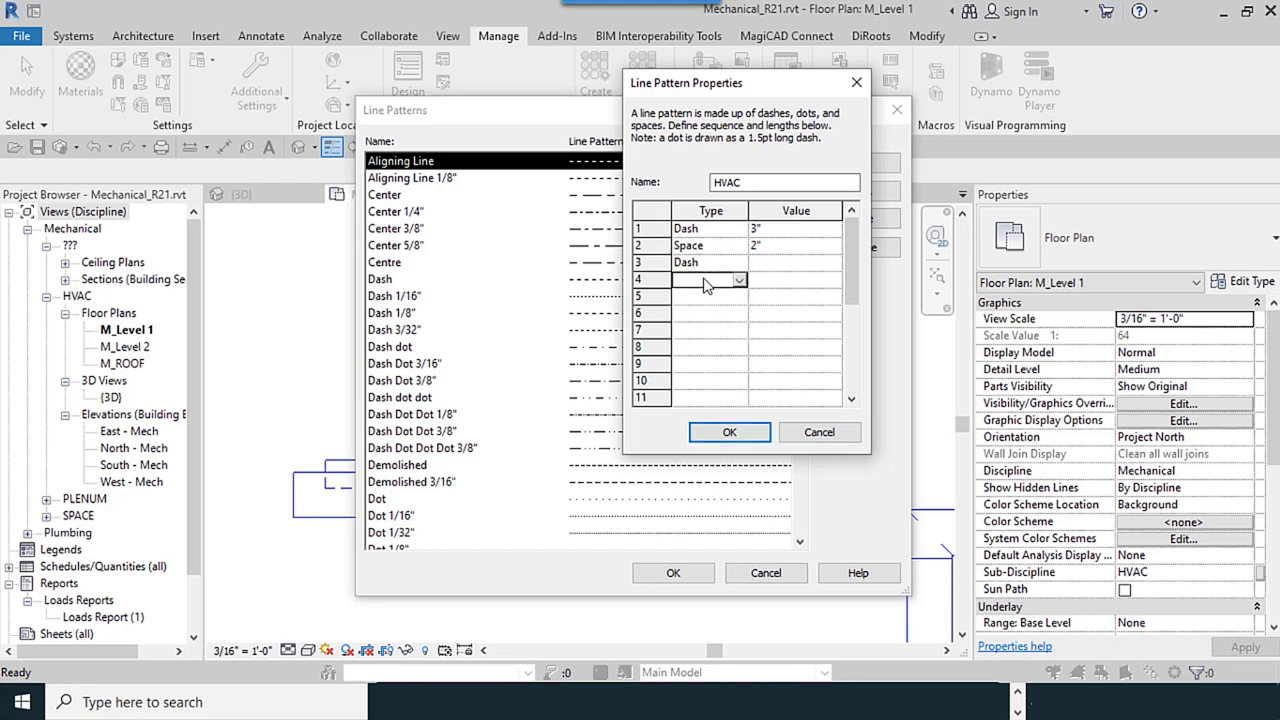
{"action": "left_click", "coordinate": [757, 266]}
{"action": "type", "text": "3\""}
{"action": "left_click", "coordinate": [738, 279]}
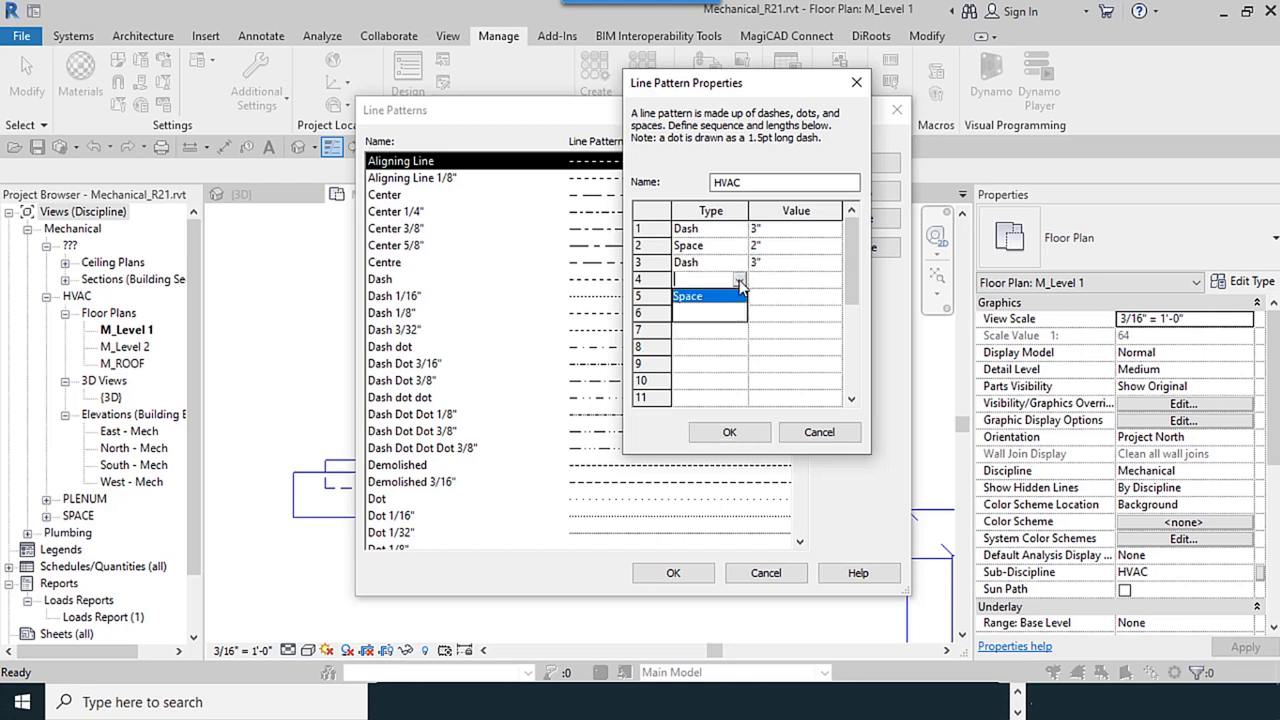
{"action": "left_click", "coordinate": [715, 279]}
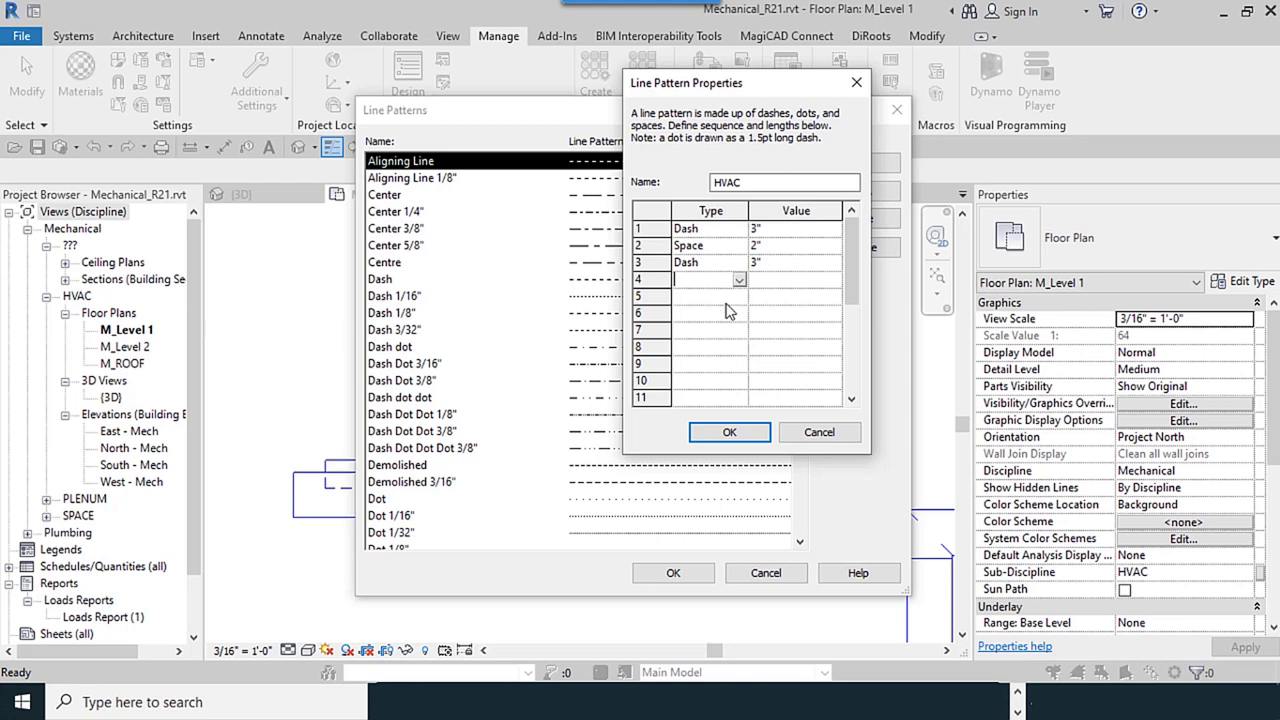
{"action": "left_click", "coordinate": [729, 432]}
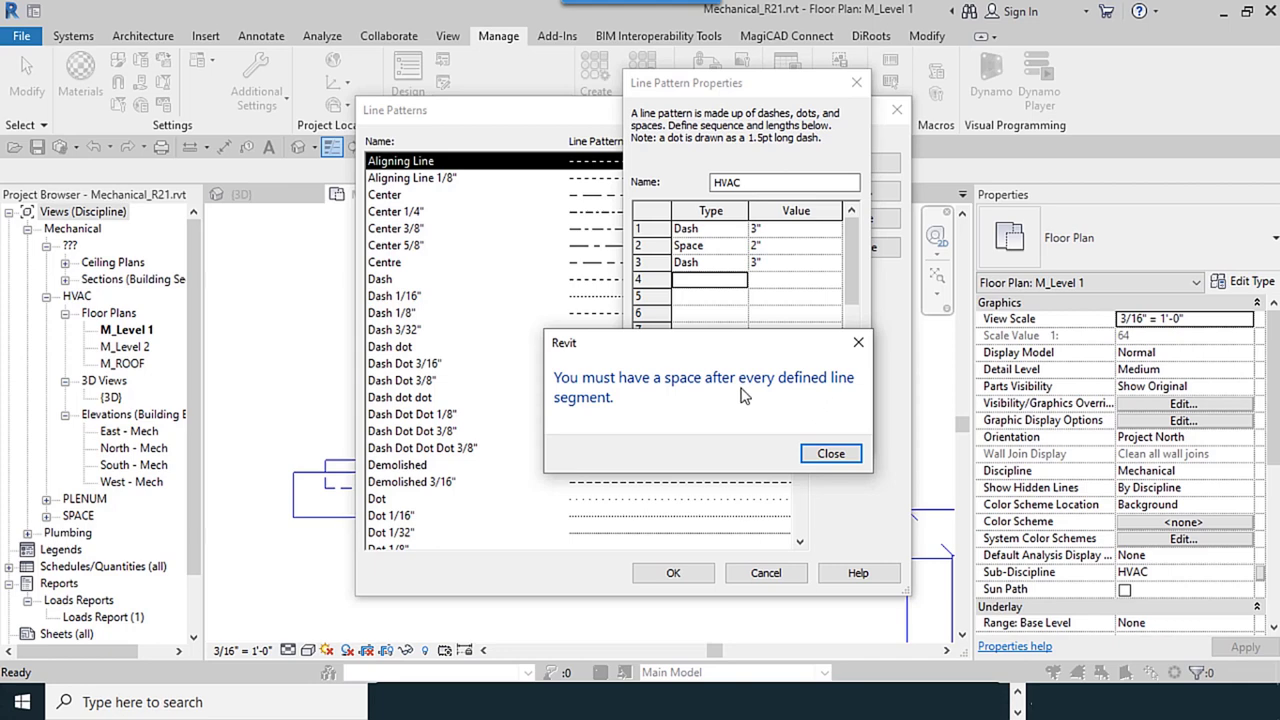
Dismiss the warning, add a closing 2" Space as the fourth segment, and save the HVAC pattern
{"action": "left_click", "coordinate": [830, 454]}
{"action": "left_click", "coordinate": [738, 297]}
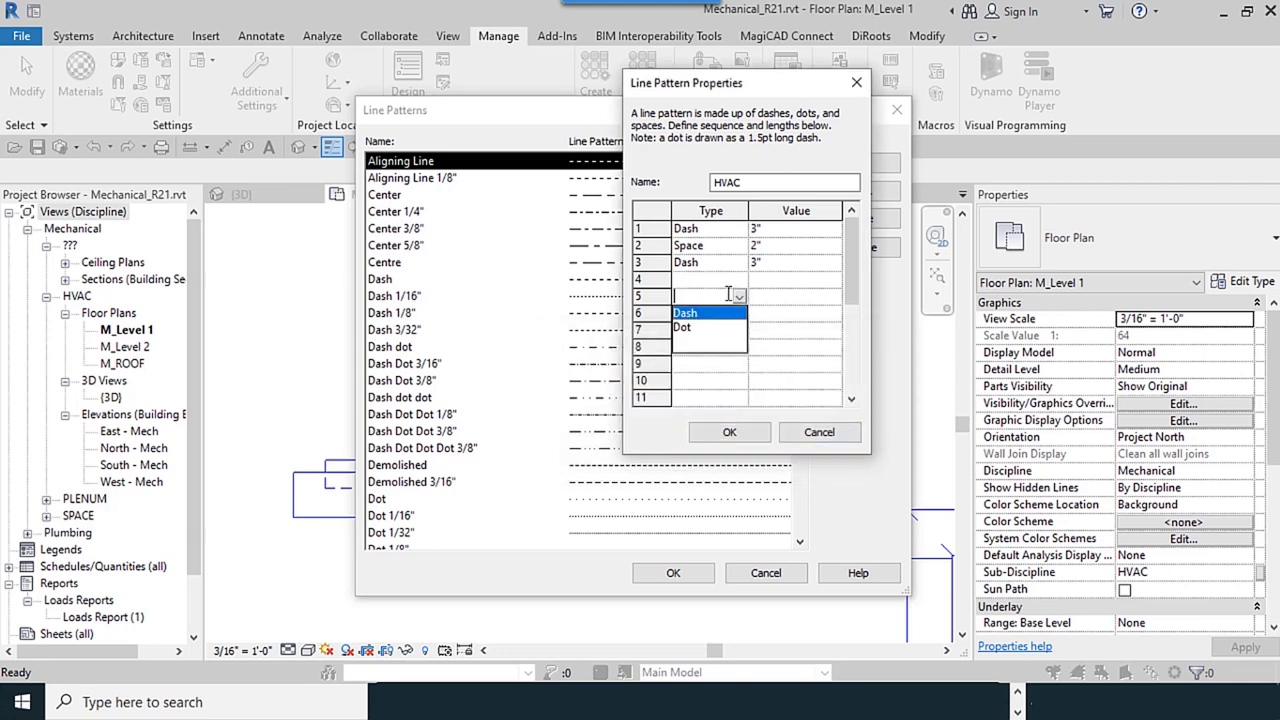
{"action": "left_click", "coordinate": [741, 282]}
{"action": "left_click", "coordinate": [741, 280]}
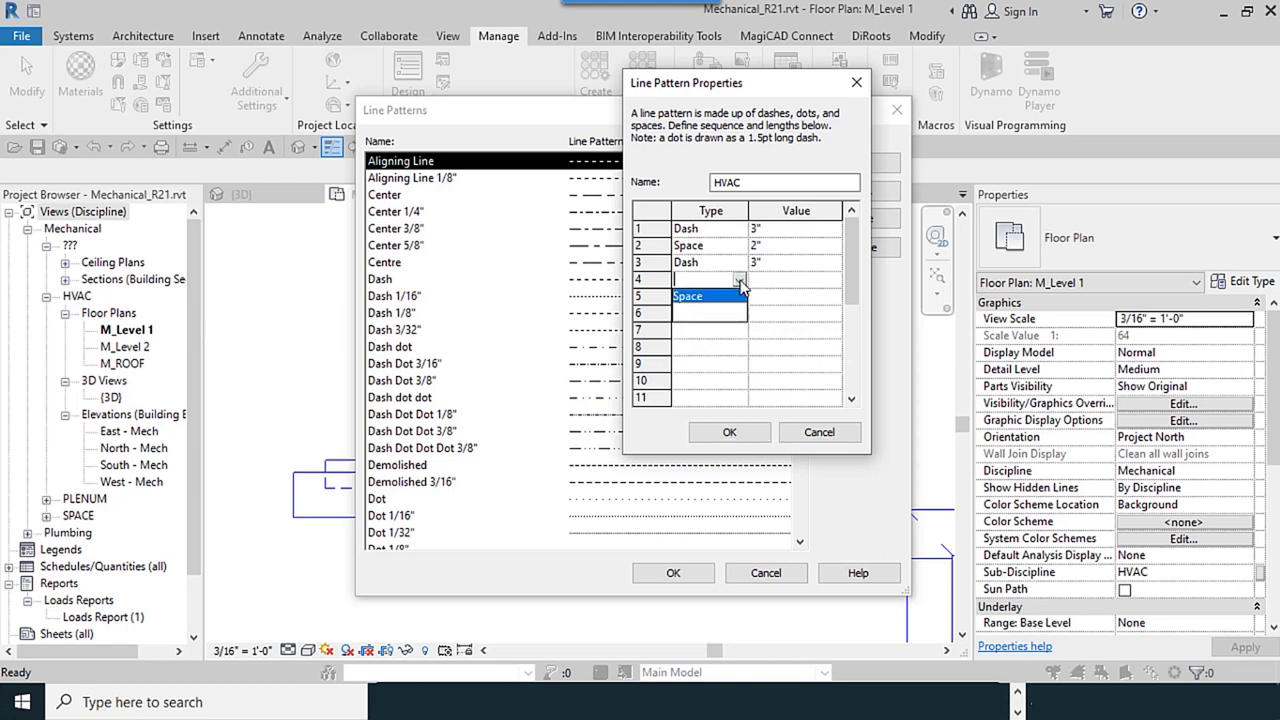
{"action": "left_click", "coordinate": [711, 298]}
{"action": "left_click", "coordinate": [774, 281]}
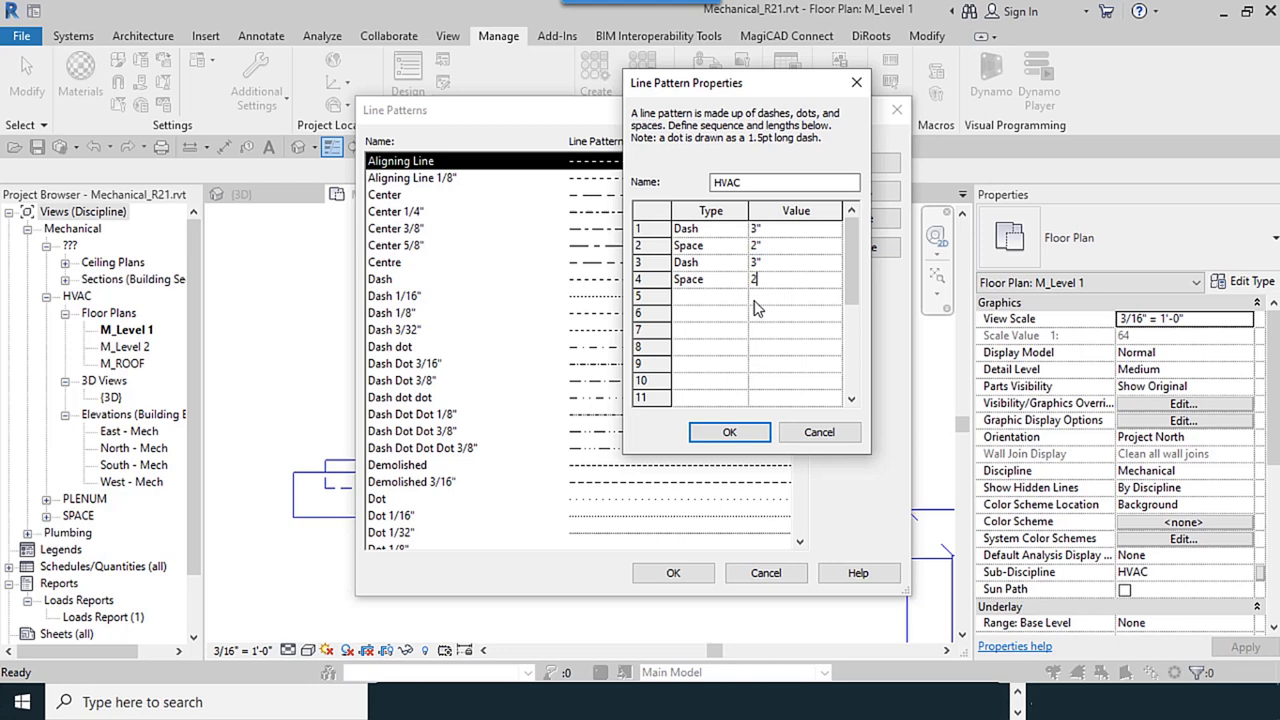
{"action": "left_click", "coordinate": [729, 436]}
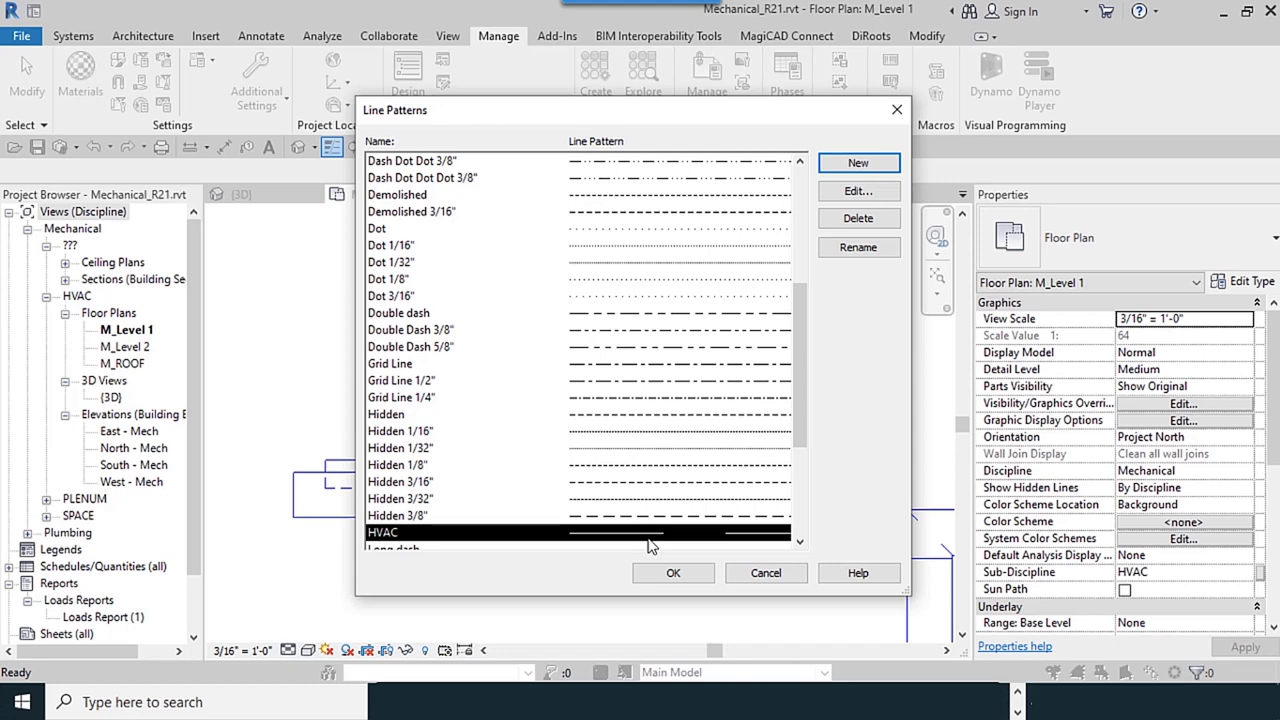
Reopen the HVAC pattern and change the first dash to 0 and the first space to 0.15
{"action": "left_click", "coordinate": [858, 190]}
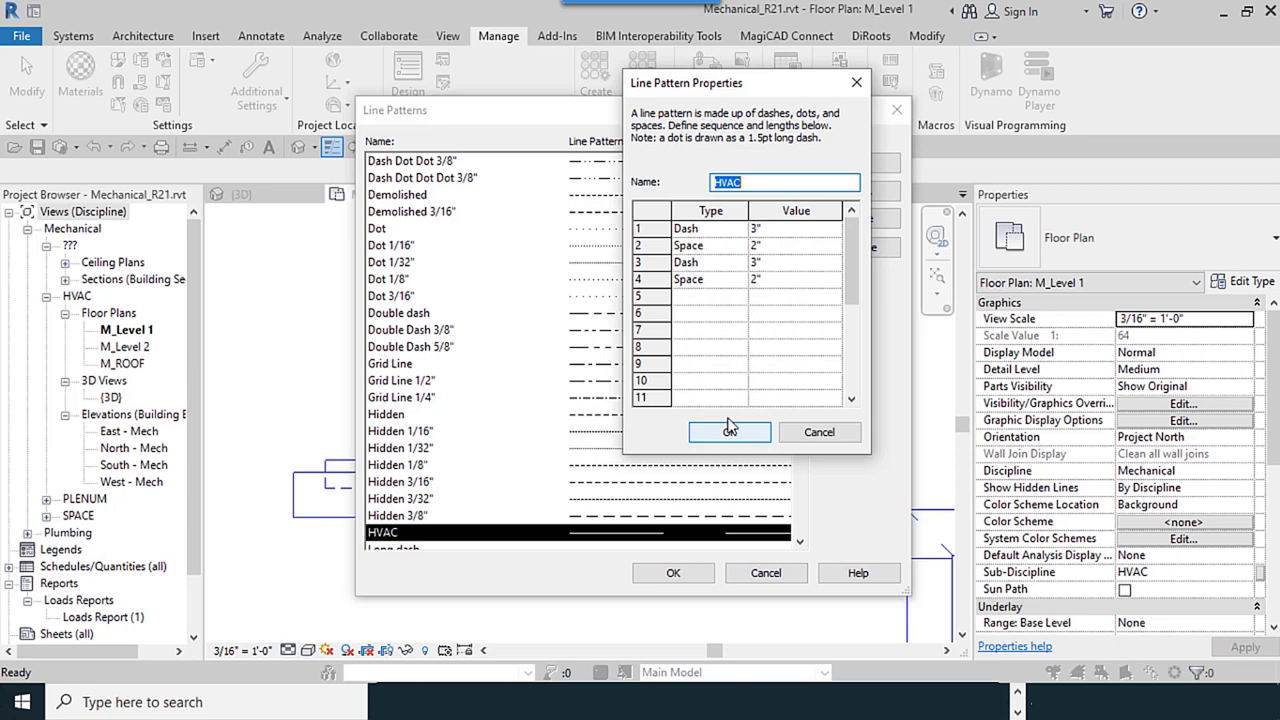
{"action": "left_click", "coordinate": [777, 229]}
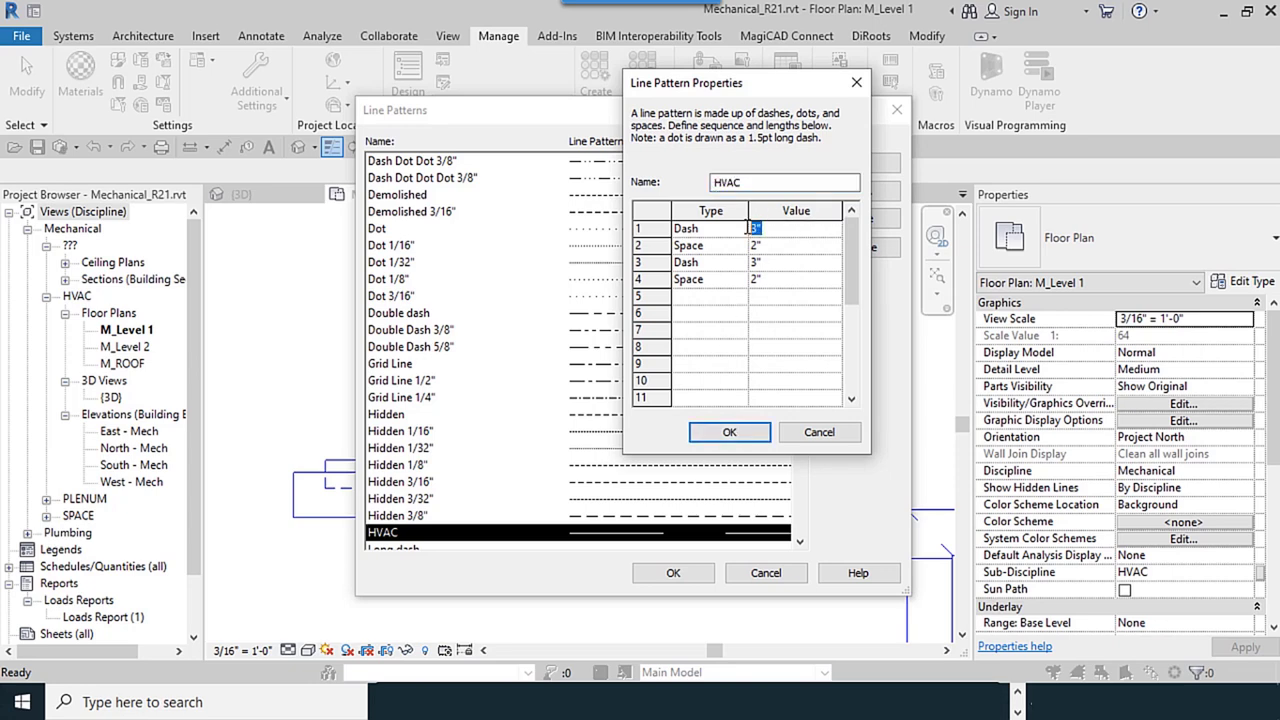
{"action": "type", "text": "3"}
{"action": "key", "text": "shift+Home"}
{"action": "type", "text": "0"}
{"action": "left_click", "coordinate": [783, 252]}
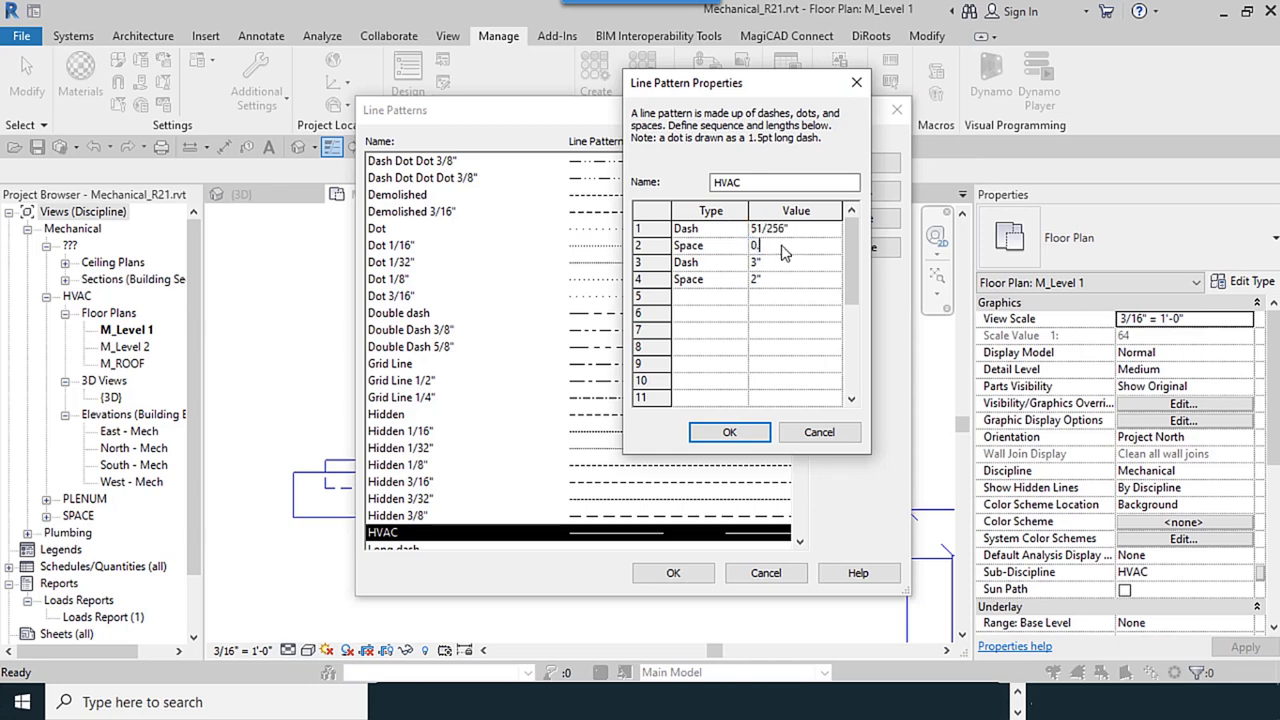
{"action": "type", "text": "0.15"}
Set the second dash to 0.2 and last space to 0.15, then confirm both dialogs
{"action": "left_click", "coordinate": [785, 262]}
{"action": "left_click", "coordinate": [773, 284]}
{"action": "left_click_drag", "start_coordinate": [773, 280], "coordinate": [741, 288]}
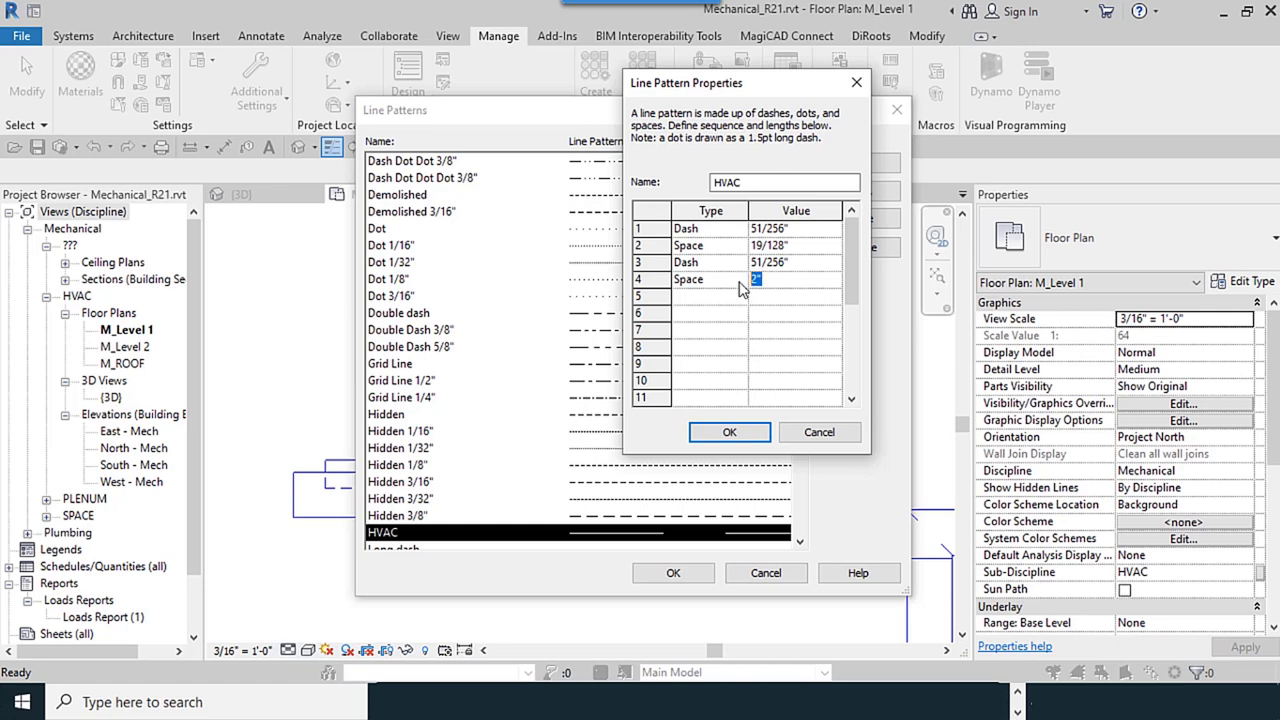
{"action": "type", "text": "0.15"}
{"action": "left_click", "coordinate": [767, 294]}
{"action": "left_click", "coordinate": [730, 432]}
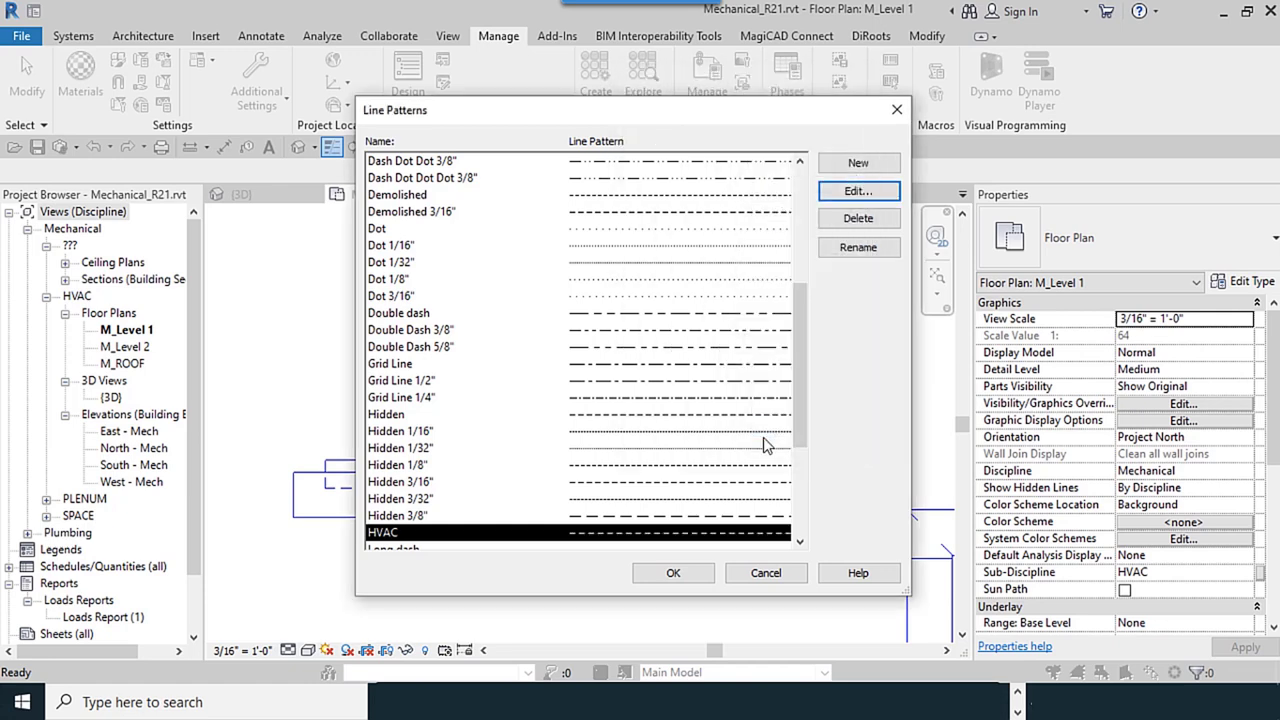
{"action": "left_click", "coordinate": [669, 574]}
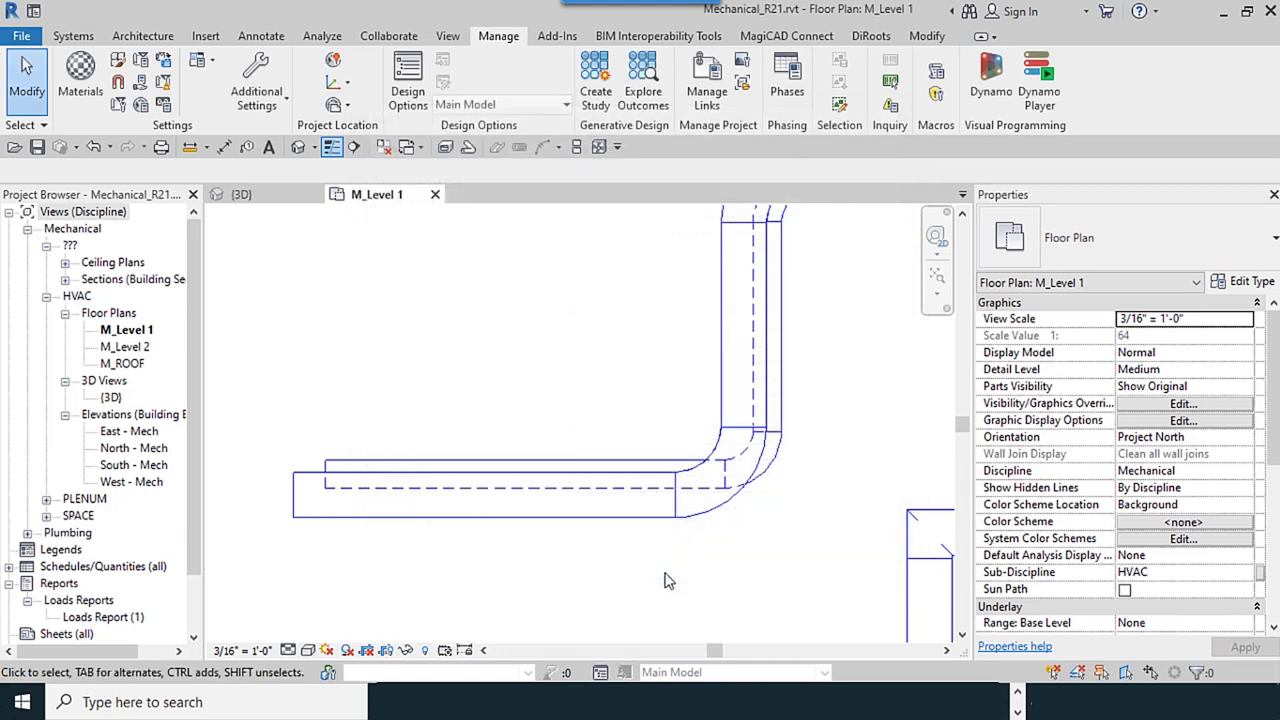
In Line Styles, create a new subcategory named HVAC under Lines
{"action": "left_click", "coordinate": [259, 112]}
{"action": "left_click", "coordinate": [282, 296]}
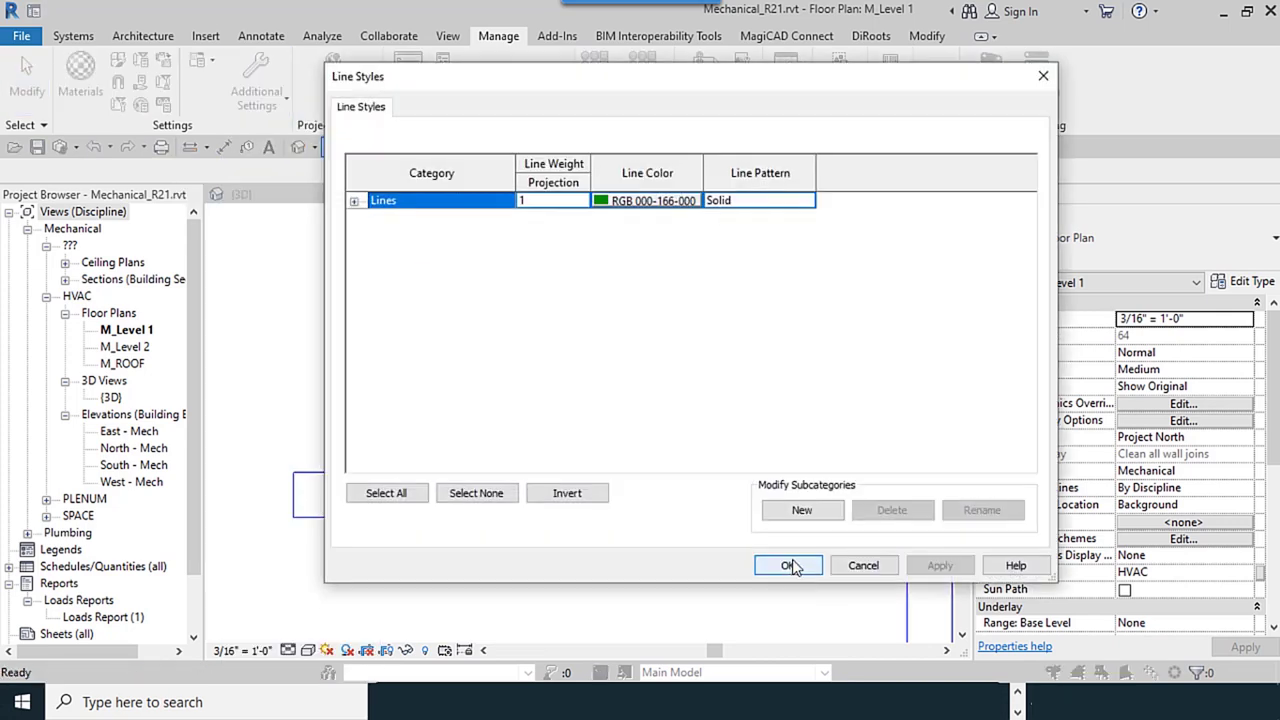
{"action": "left_click", "coordinate": [801, 511]}
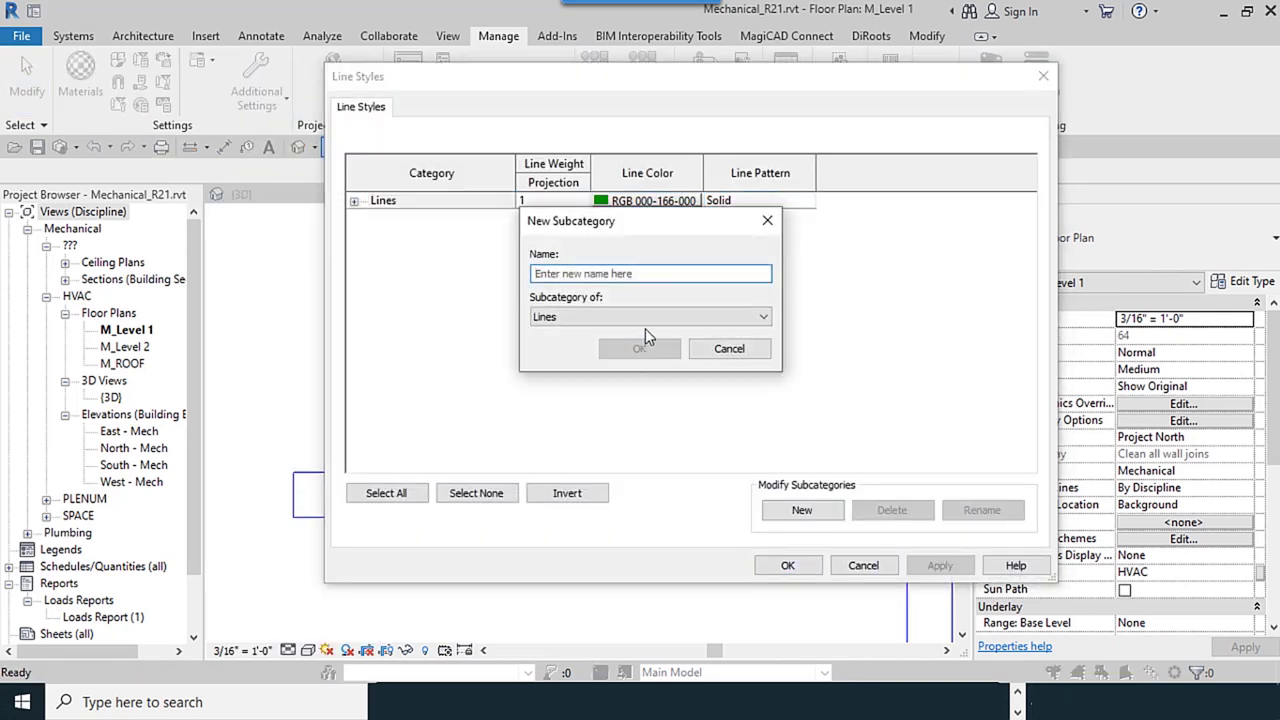
{"action": "type", "text": "H"}
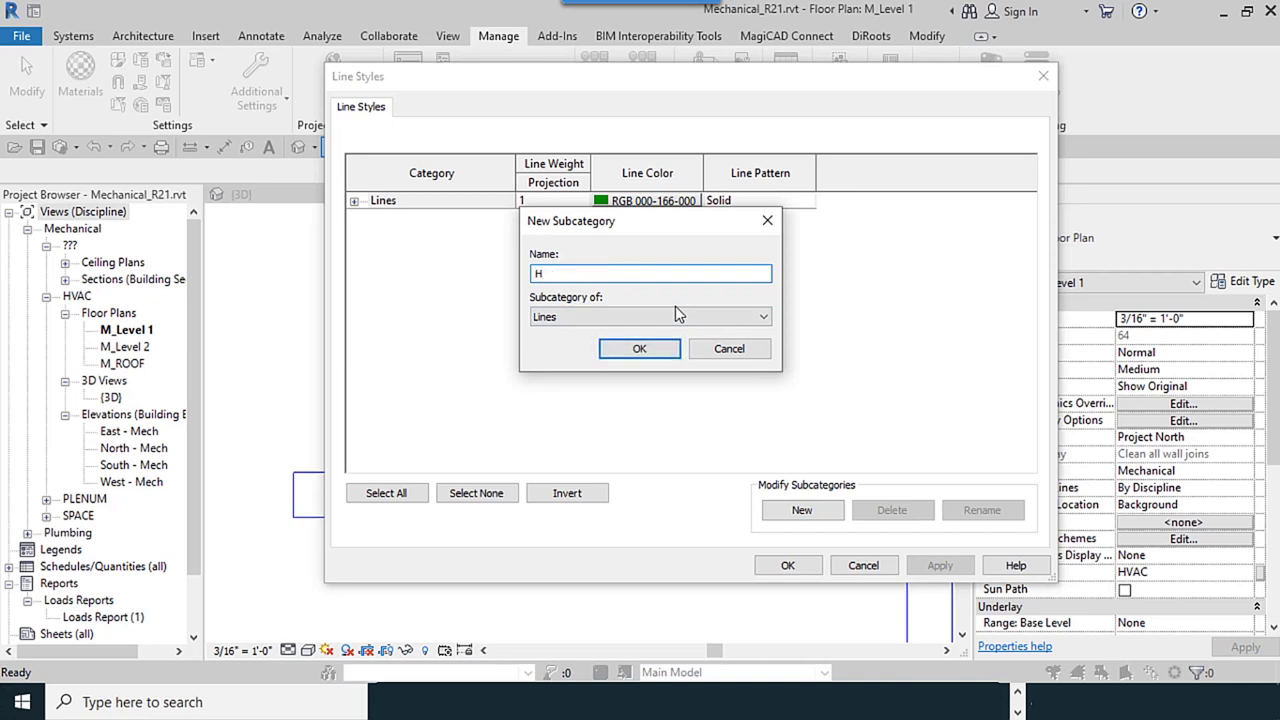
{"action": "type", "text": "VAC"}
{"action": "left_click", "coordinate": [560, 318]}
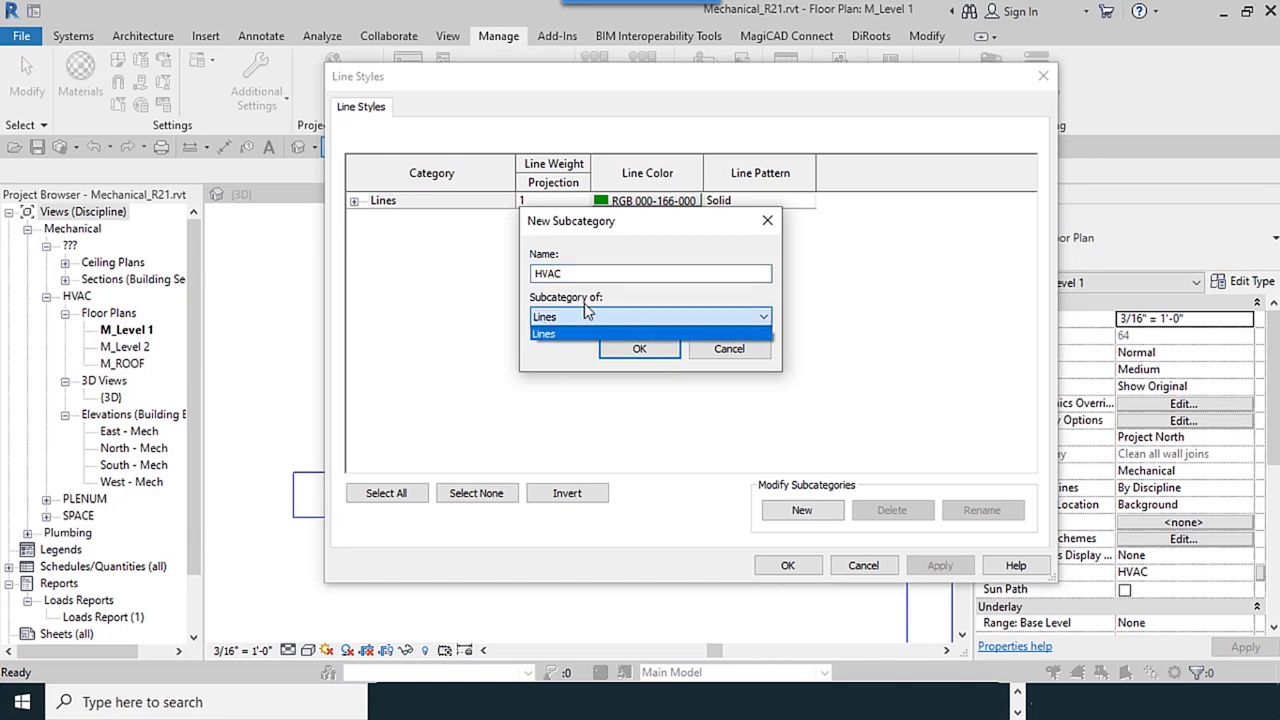
{"action": "left_click", "coordinate": [642, 350]}
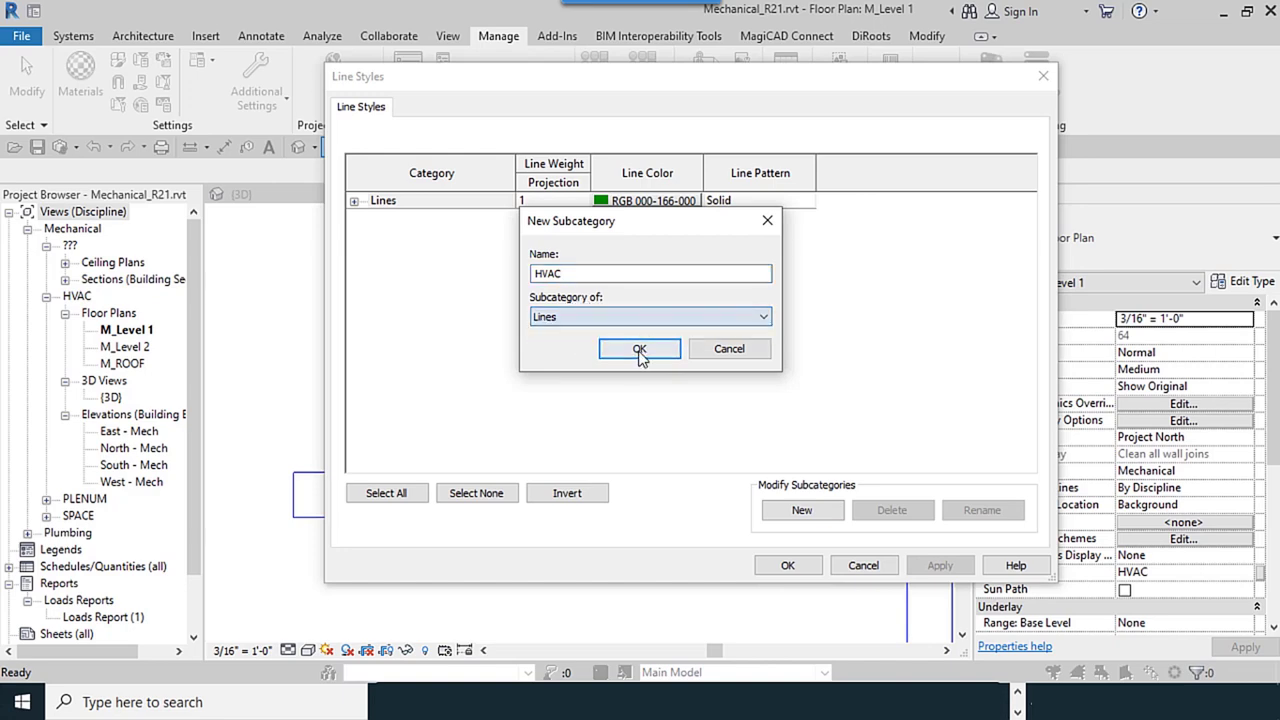
{"action": "left_click", "coordinate": [643, 350]}
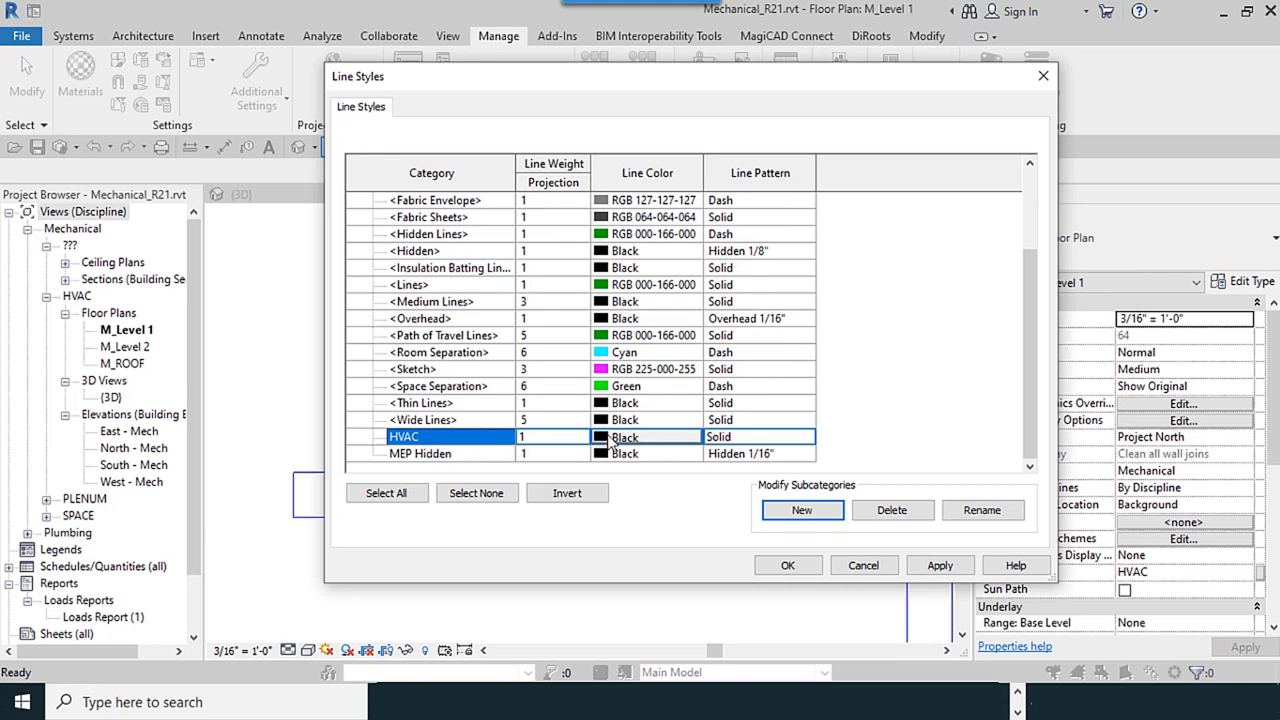
Give the HVAC line style weight 1 and the HVAC line pattern, then save
{"action": "left_click", "coordinate": [583, 441]}
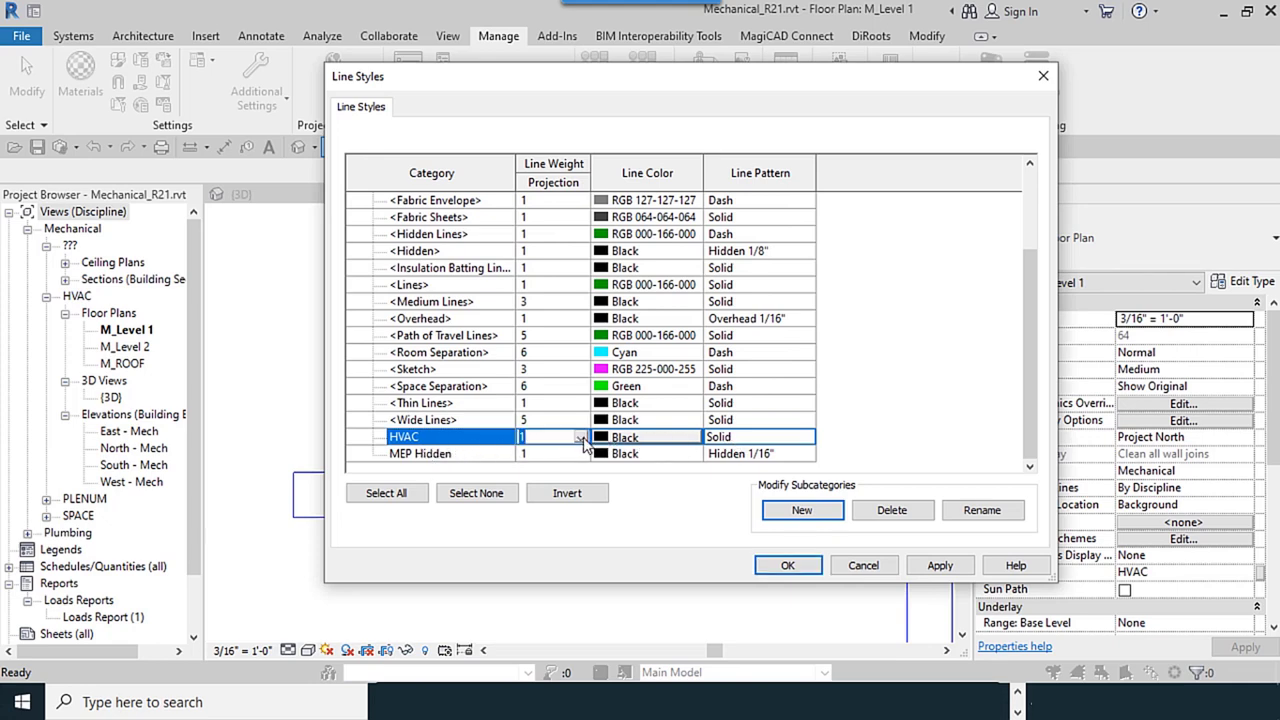
{"action": "left_click", "coordinate": [580, 440]}
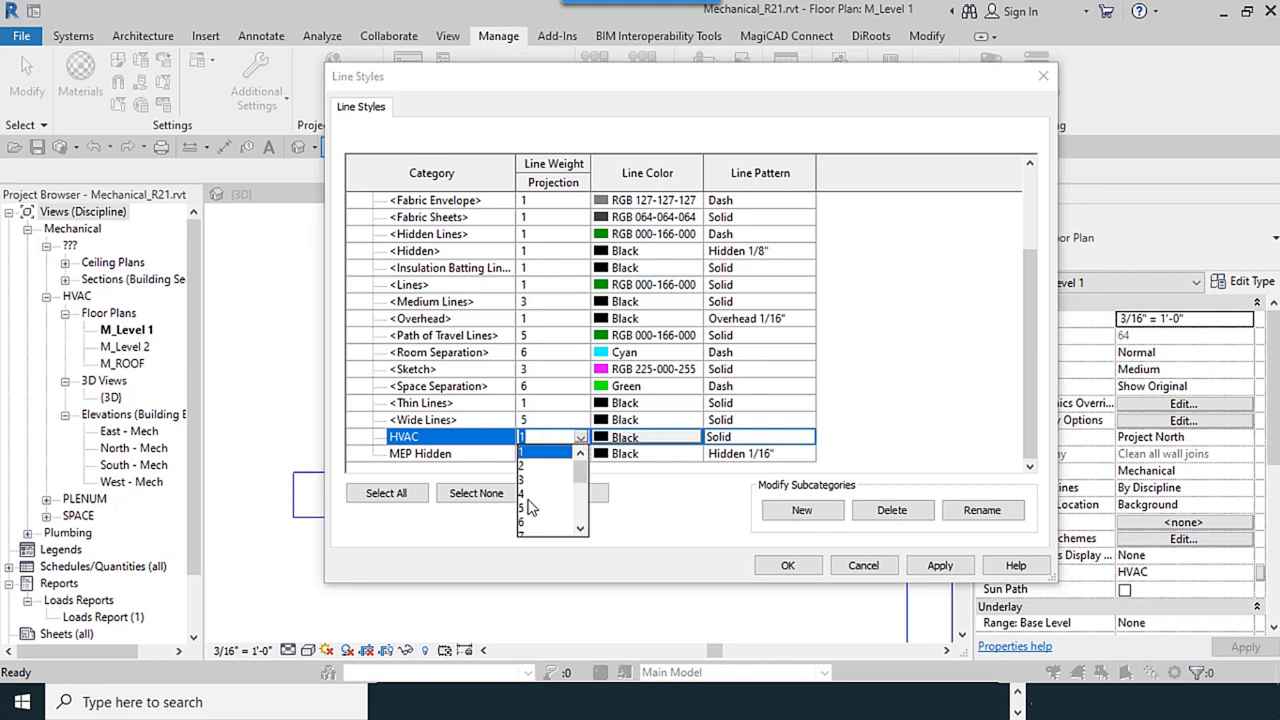
{"action": "left_click", "coordinate": [545, 452]}
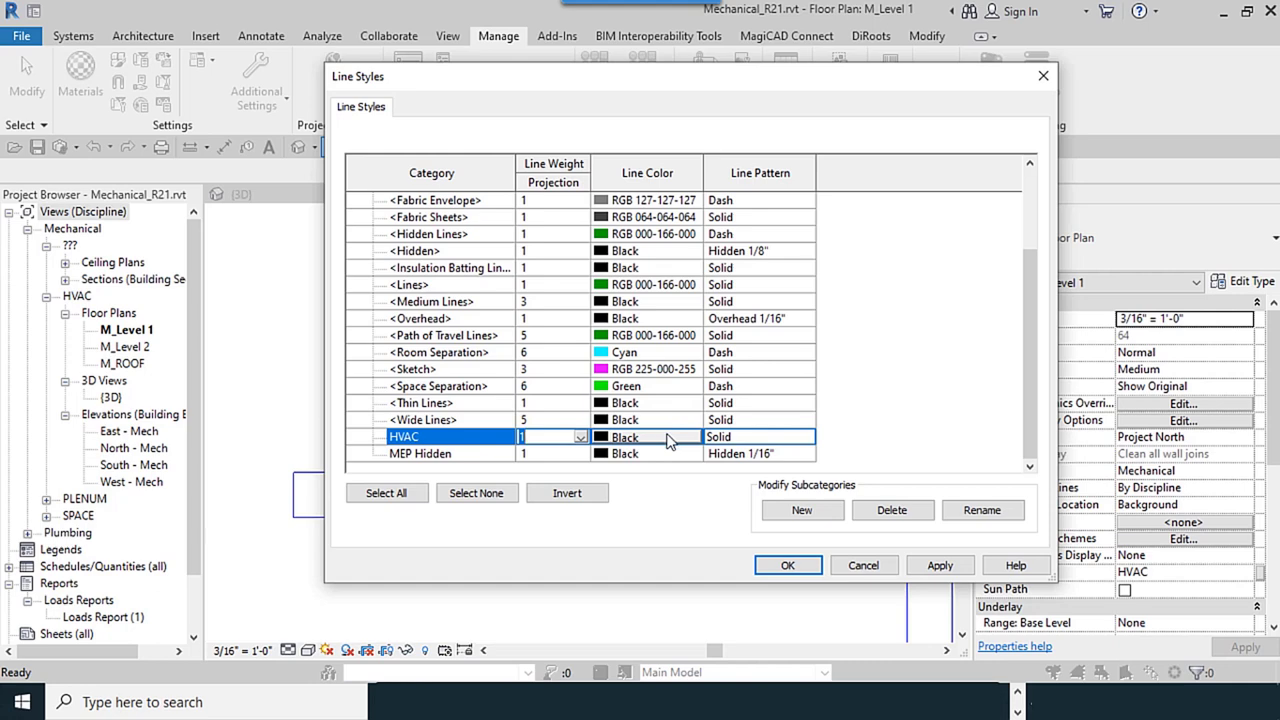
{"action": "left_click", "coordinate": [763, 438]}
{"action": "left_click", "coordinate": [805, 438]}
{"action": "scroll", "coordinate": [757, 530], "scroll_direction": "down", "scroll_amount": 1}
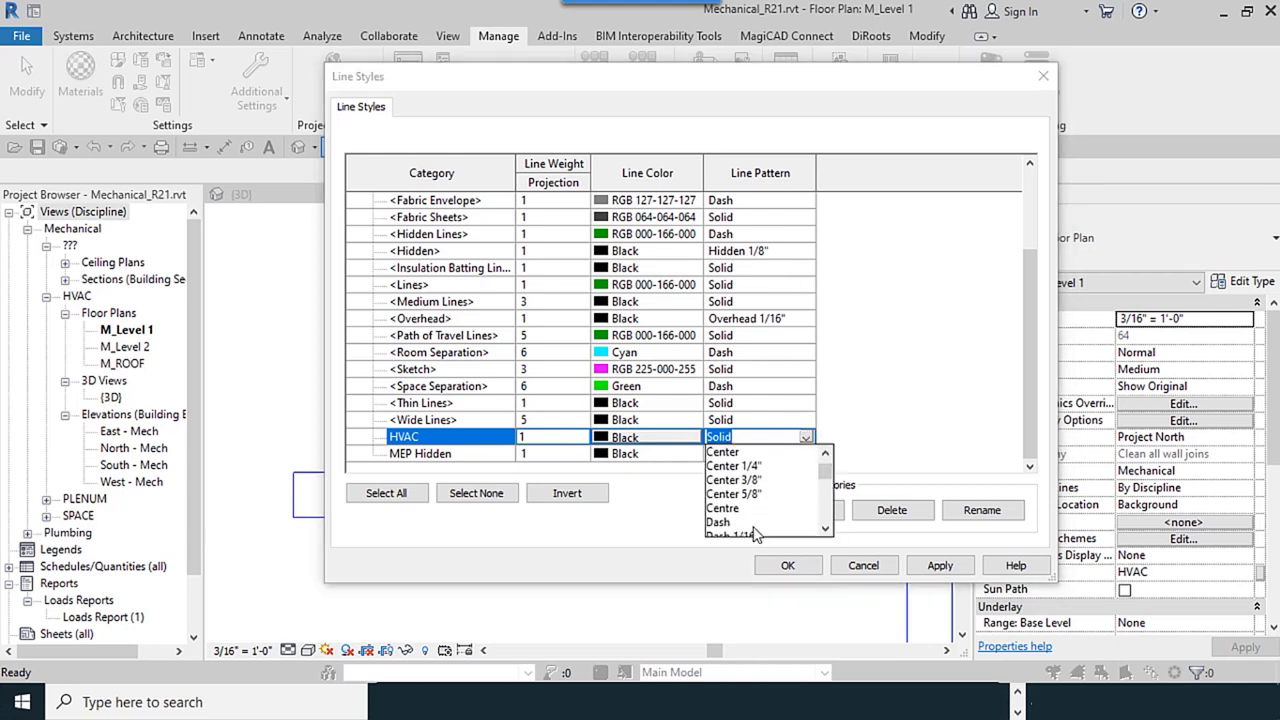
{"action": "scroll", "coordinate": [755, 528], "scroll_direction": "down", "scroll_amount": 5}
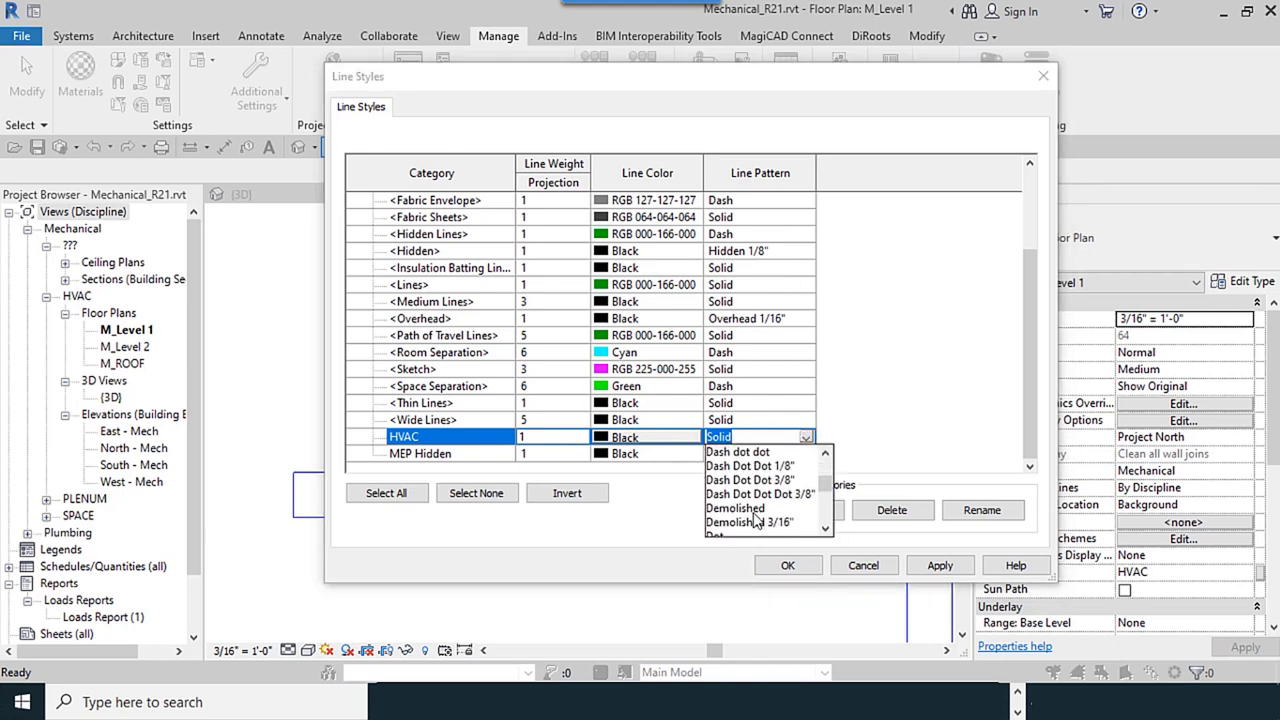
{"action": "scroll", "coordinate": [755, 520], "scroll_direction": "down", "scroll_amount": 6}
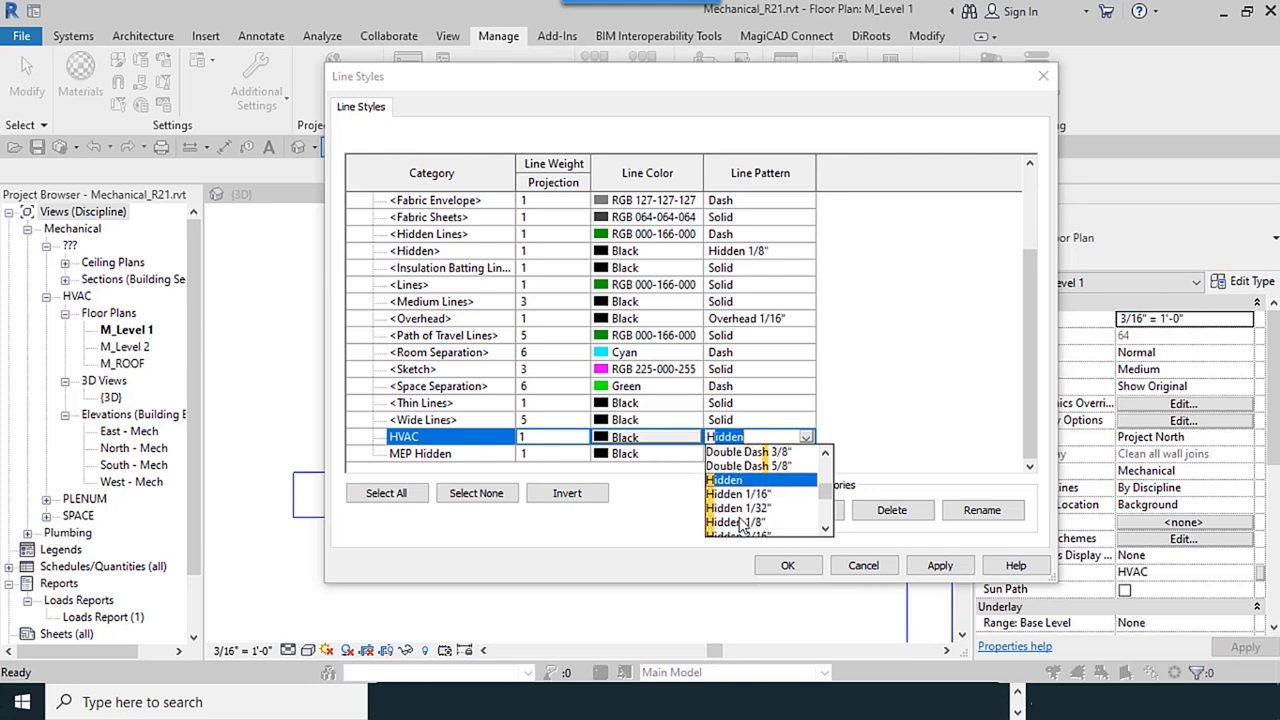
{"action": "scroll", "coordinate": [740, 527], "scroll_direction": "down", "scroll_amount": 3}
{"action": "left_click", "coordinate": [740, 505]}
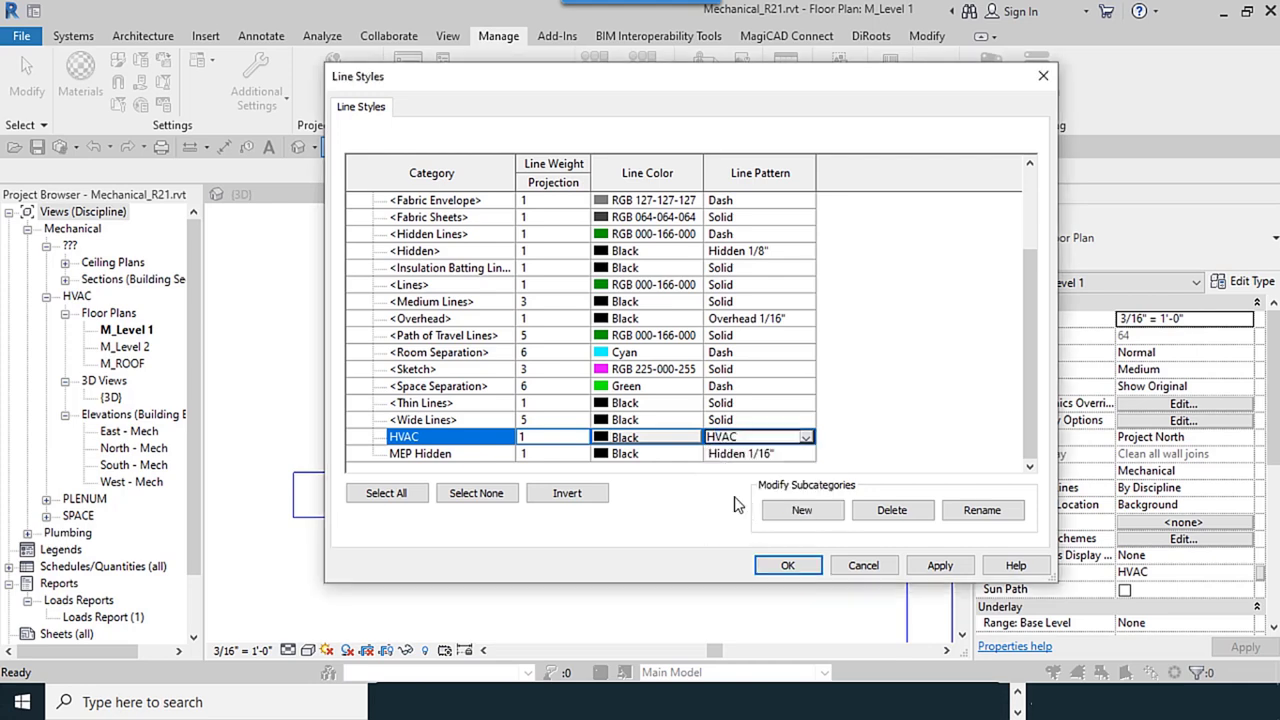
{"action": "left_click", "coordinate": [787, 566]}
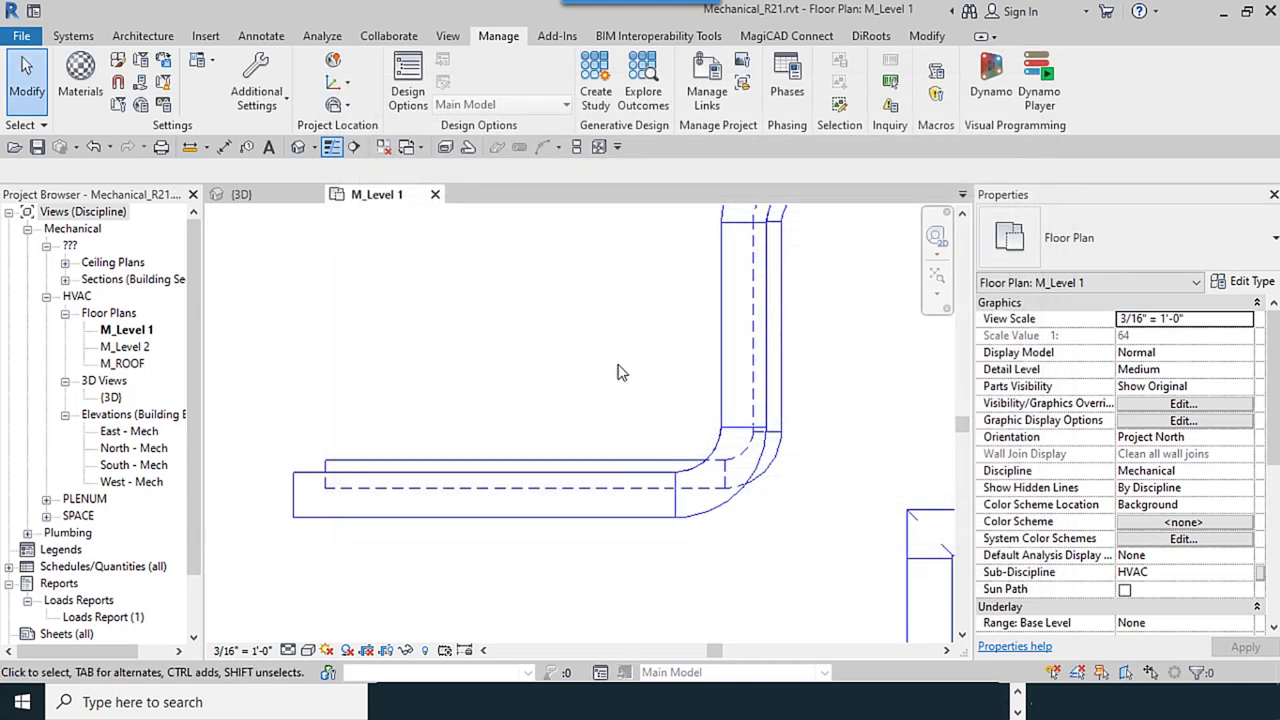
In Mechanical Settings, choose HVAC as the MEP hidden line style
{"action": "left_click", "coordinate": [80, 37]}
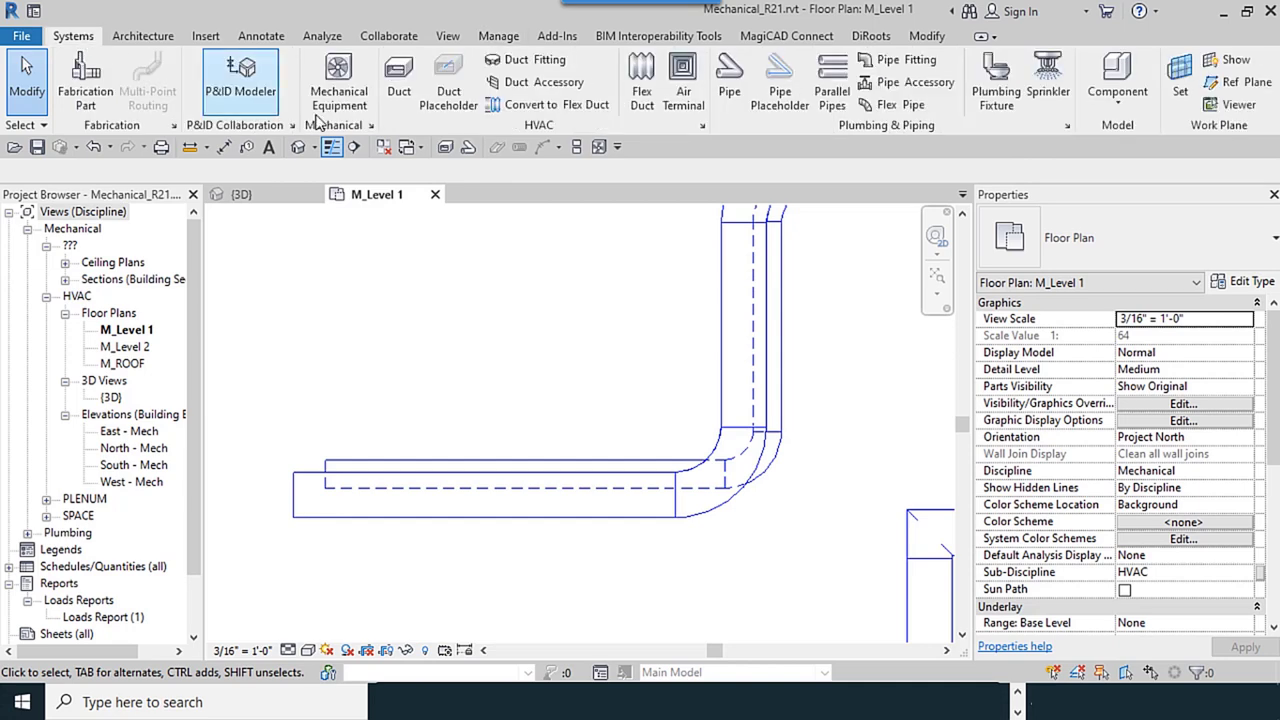
{"action": "left_click", "coordinate": [371, 125]}
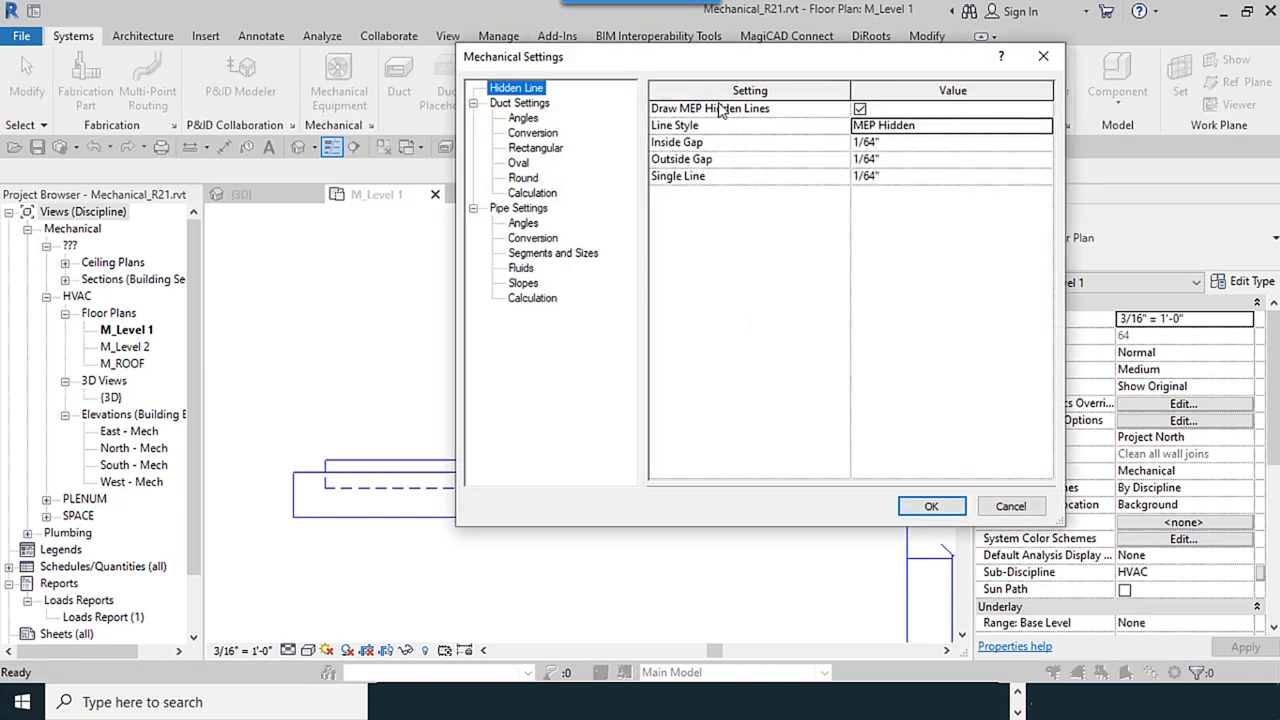
{"action": "left_click_drag", "start_coordinate": [878, 64], "coordinate": [750, 120]}
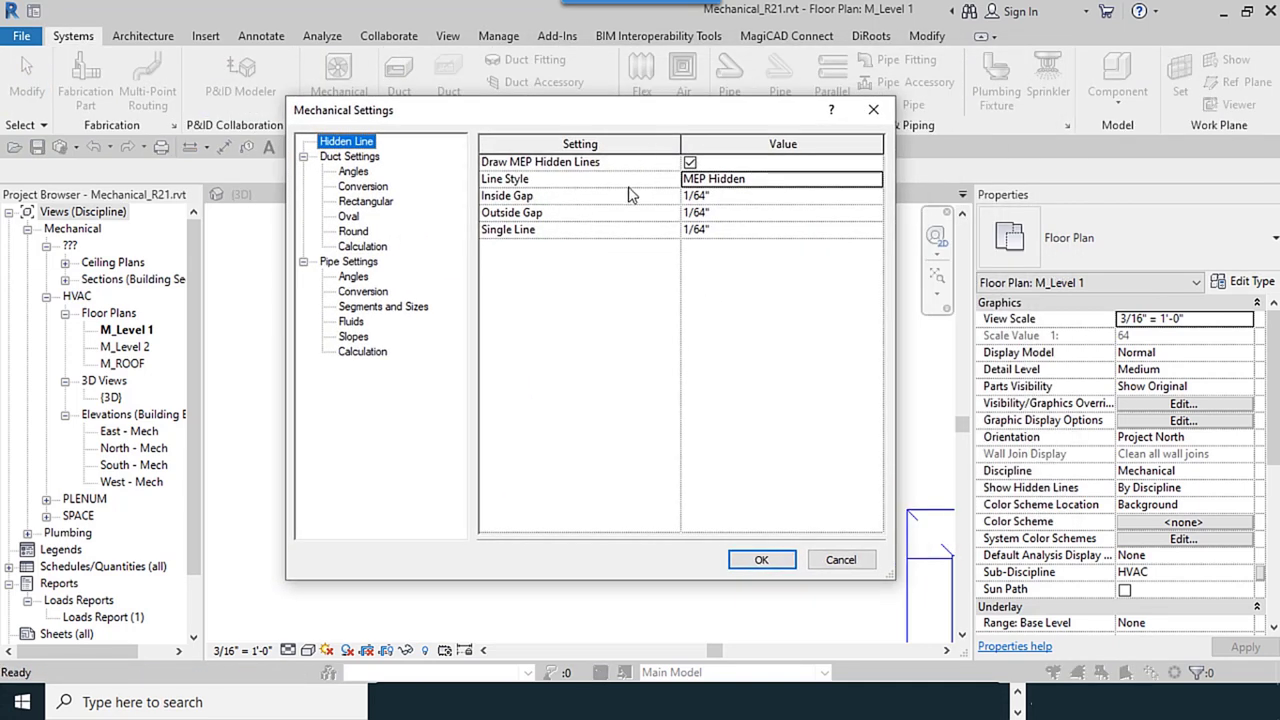
{"action": "left_click", "coordinate": [780, 180]}
{"action": "left_click", "coordinate": [782, 181]}
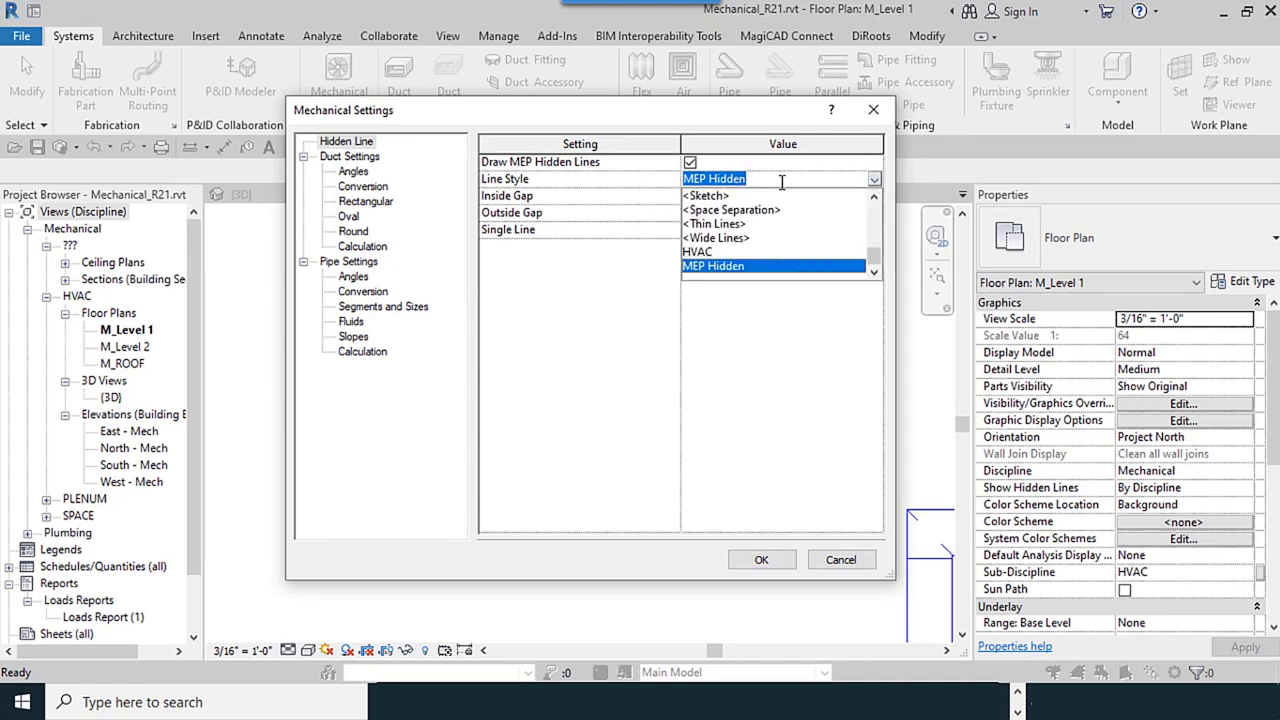
{"action": "left_click", "coordinate": [700, 251]}
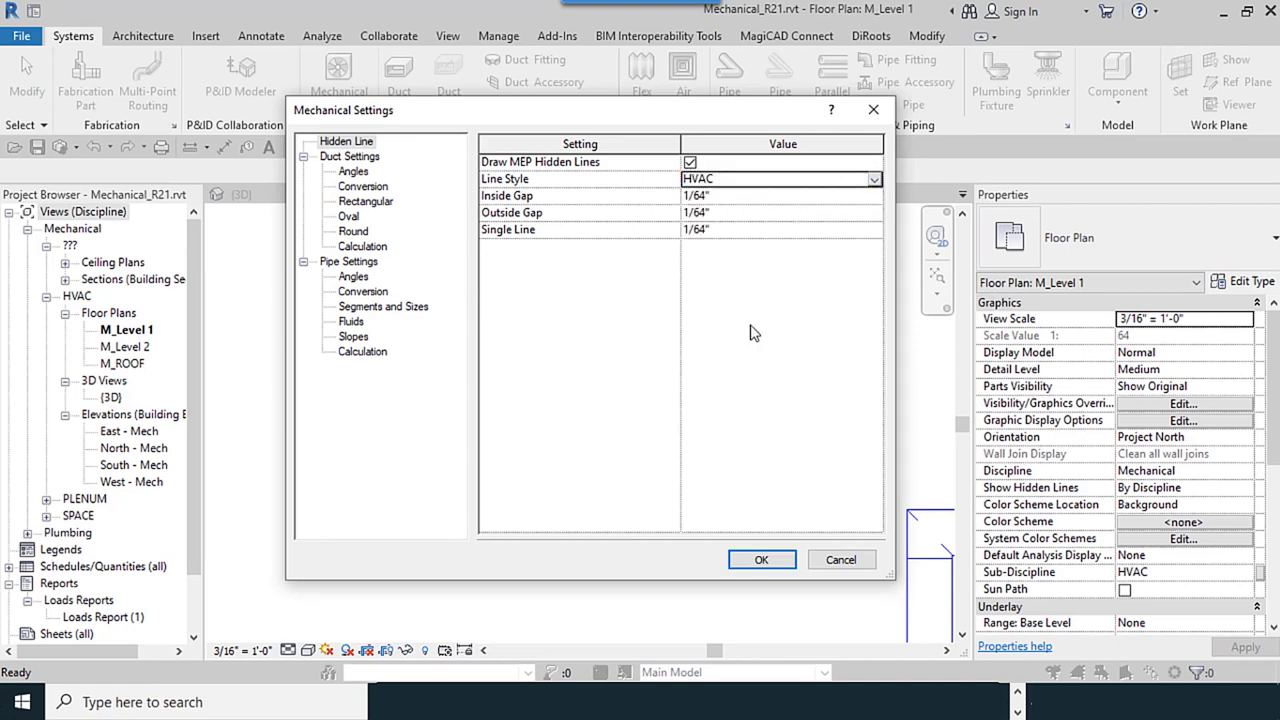
Apply the change and reopen Mechanical Settings beside the plan to inspect the ducts
{"action": "left_click", "coordinate": [790, 563]}
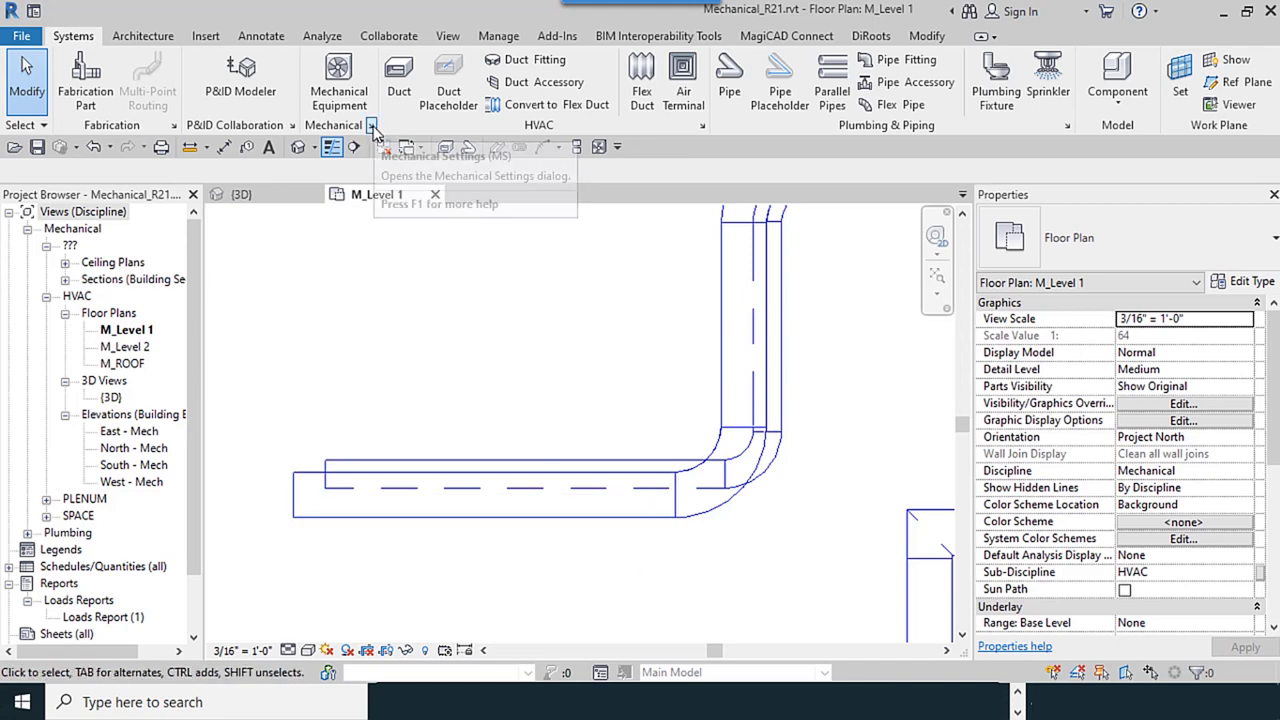
{"action": "left_click", "coordinate": [371, 126]}
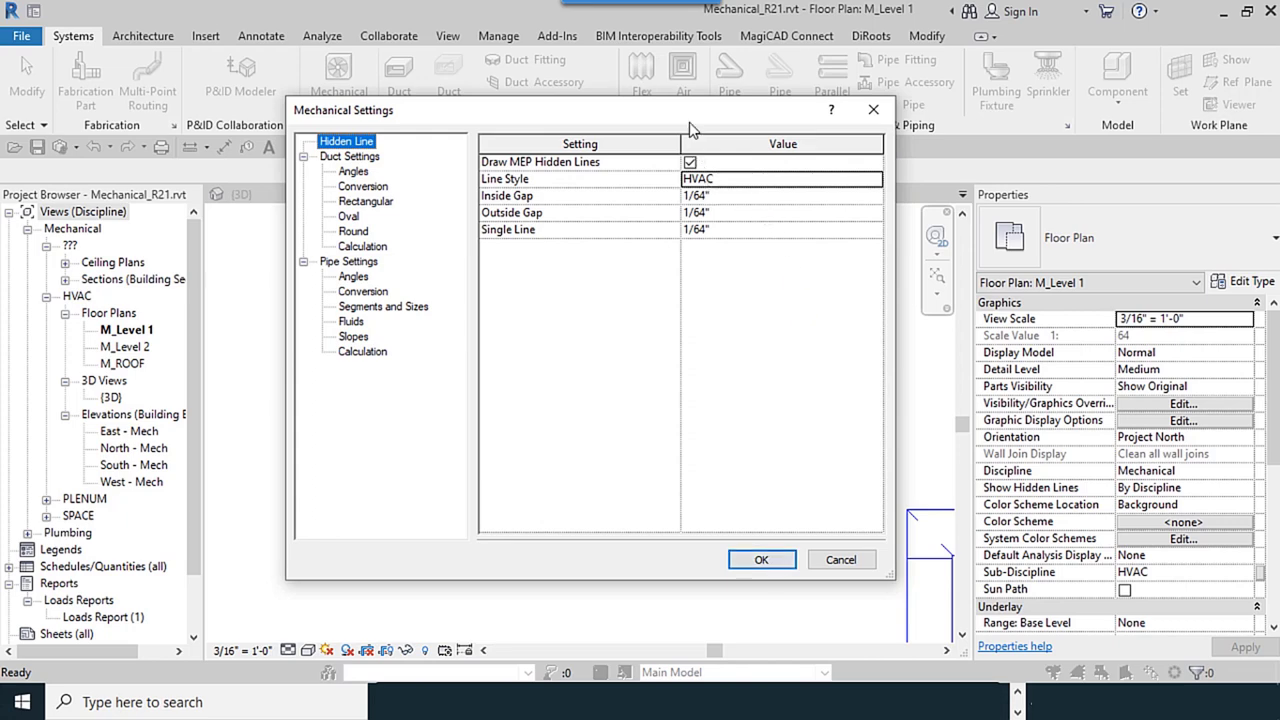
{"action": "left_click_drag", "start_coordinate": [688, 127], "coordinate": [950, 88]}
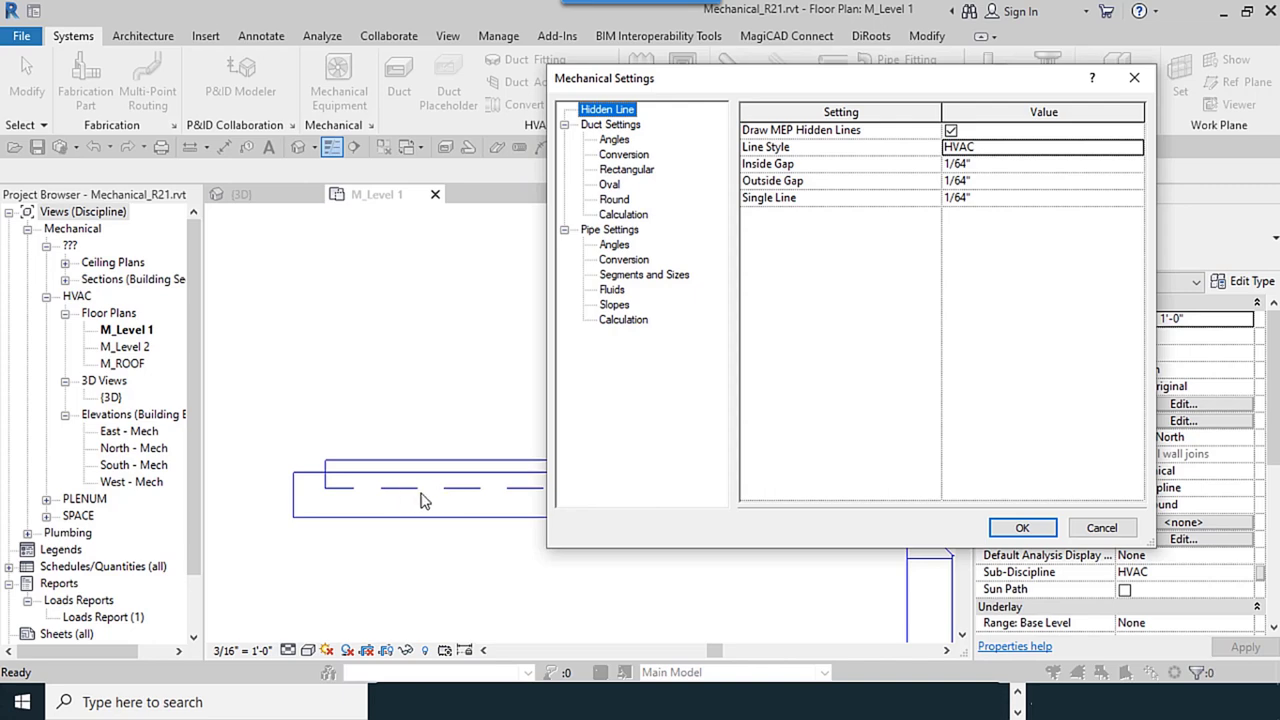
Close Mechanical Settings and drag the upper duct's left end further left
{"action": "left_click", "coordinate": [1021, 528]}
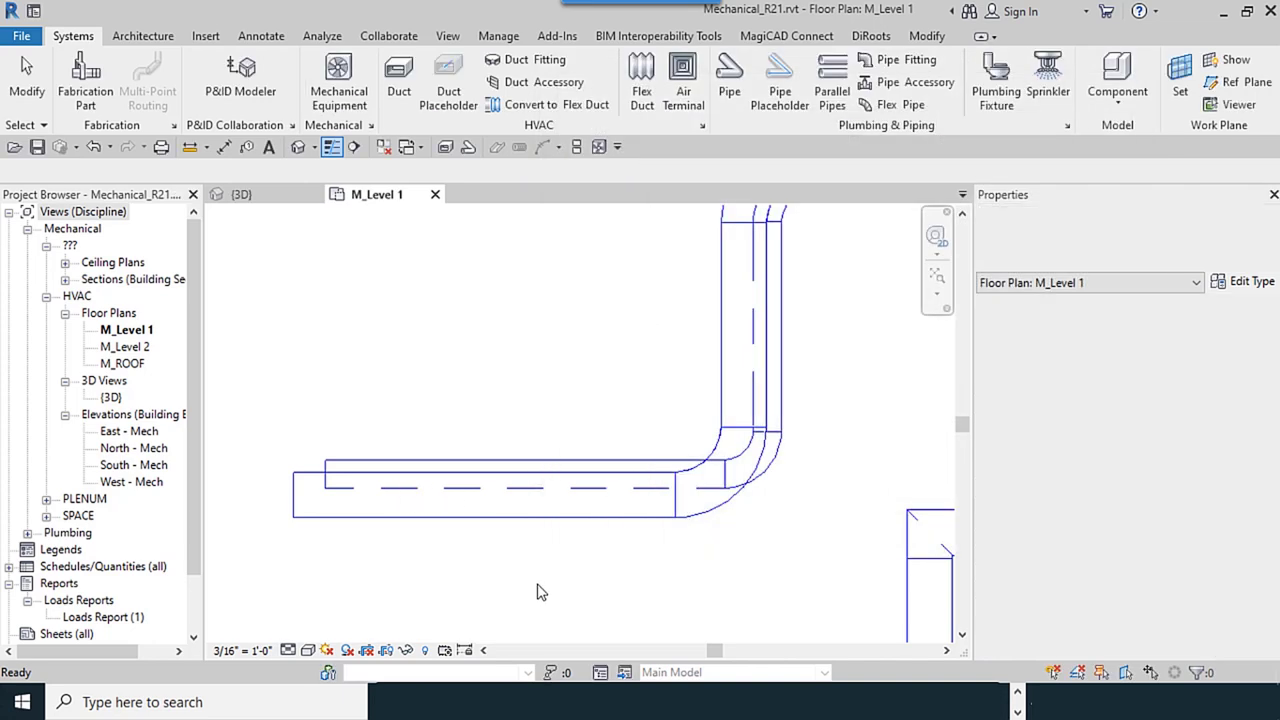
{"action": "left_click", "coordinate": [316, 502]}
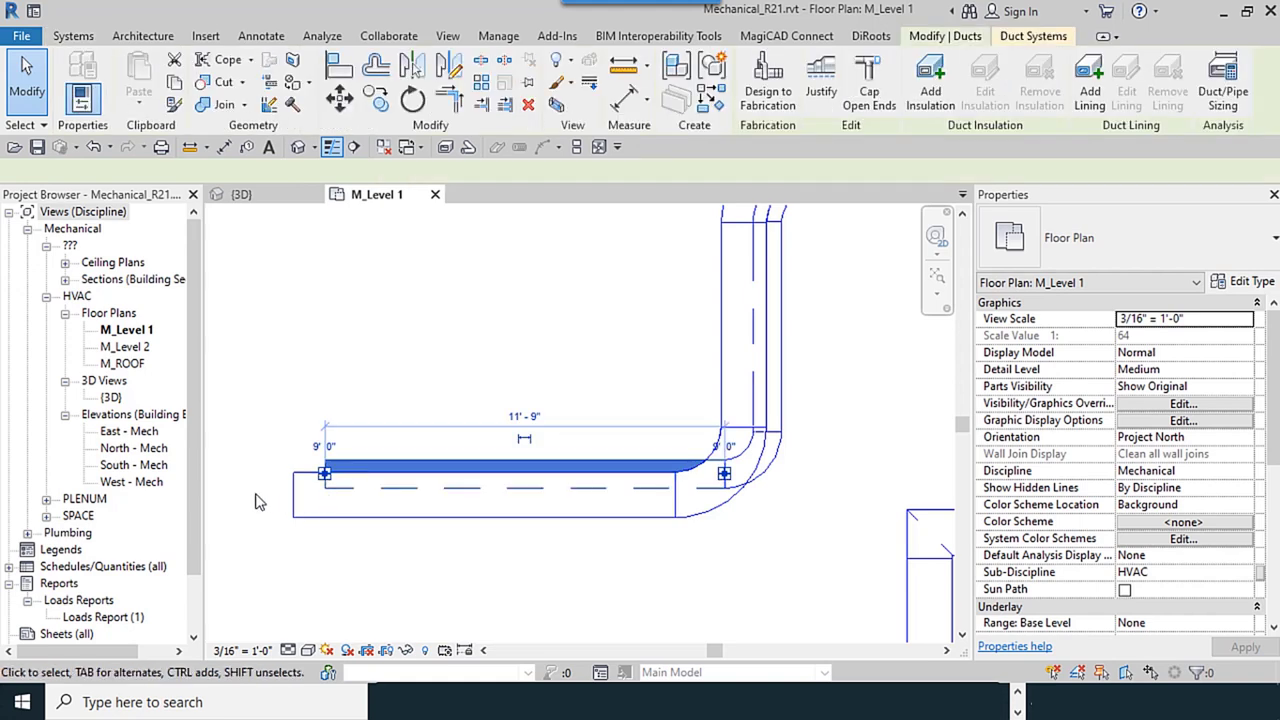
{"action": "scroll", "coordinate": [345, 465], "scroll_direction": "up", "scroll_amount": 2}
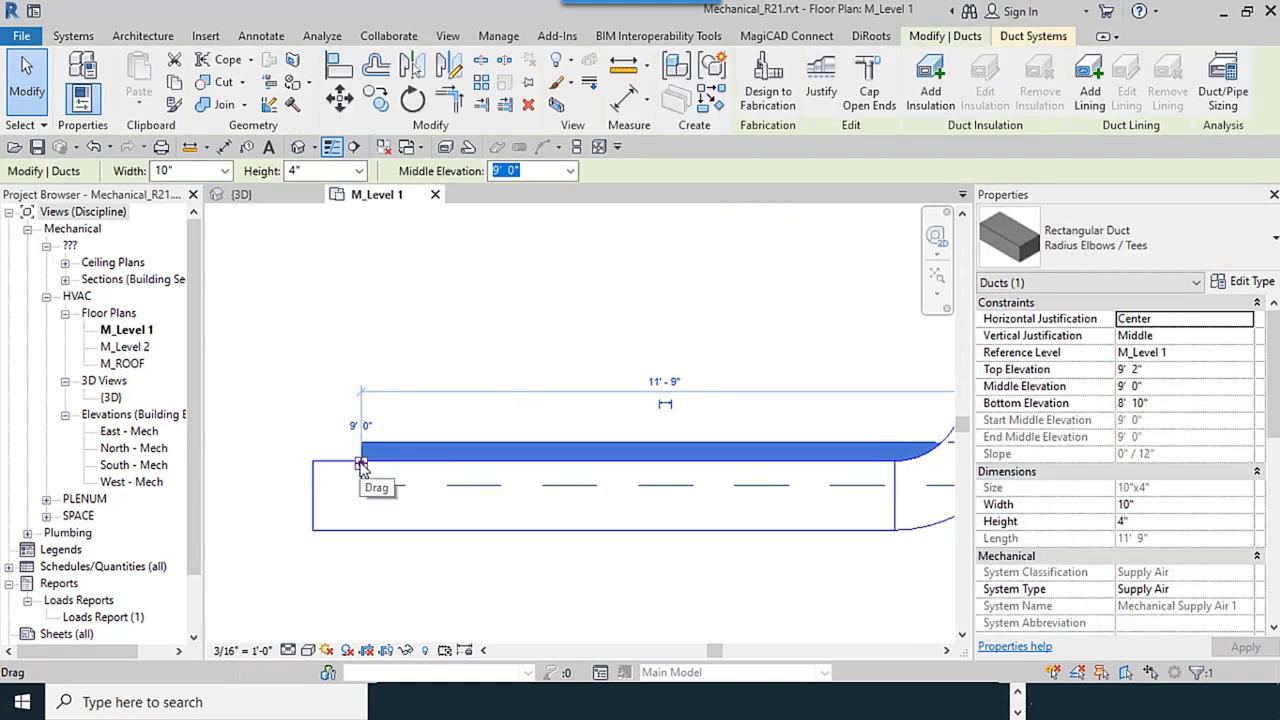
{"action": "left_click_drag", "start_coordinate": [361, 465], "coordinate": [223, 466]}
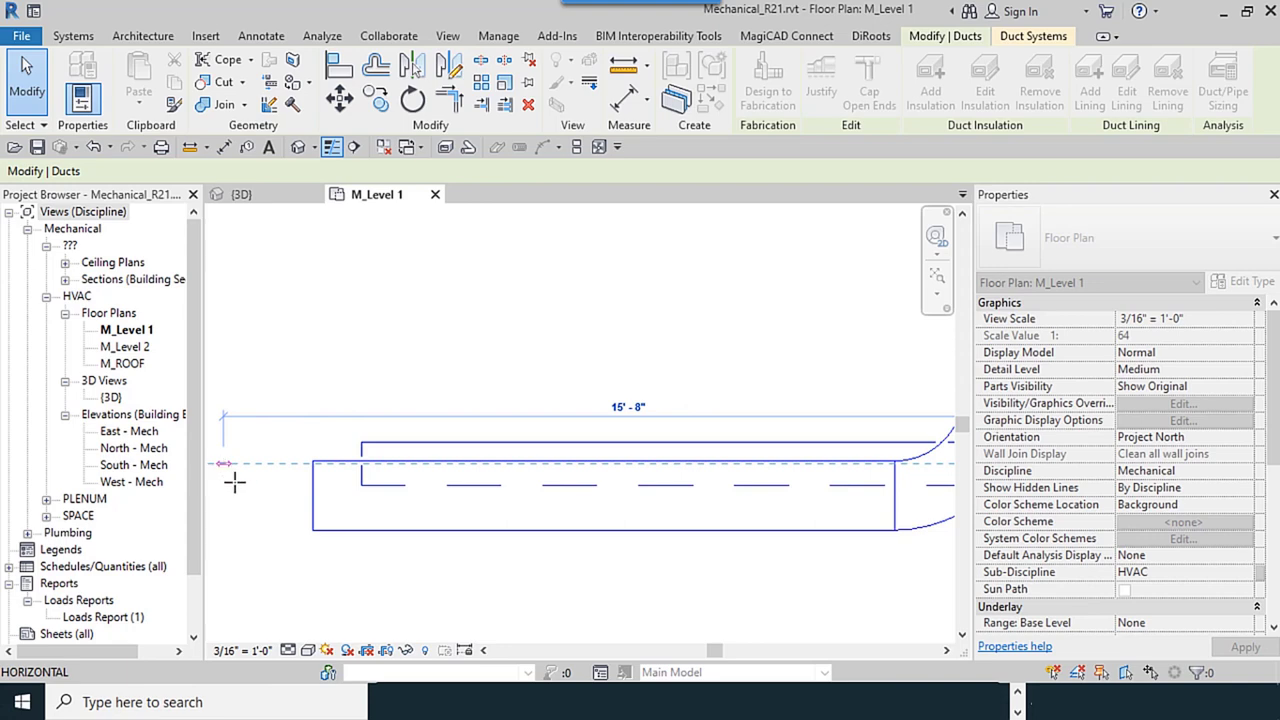
{"action": "left_click", "coordinate": [261, 586]}
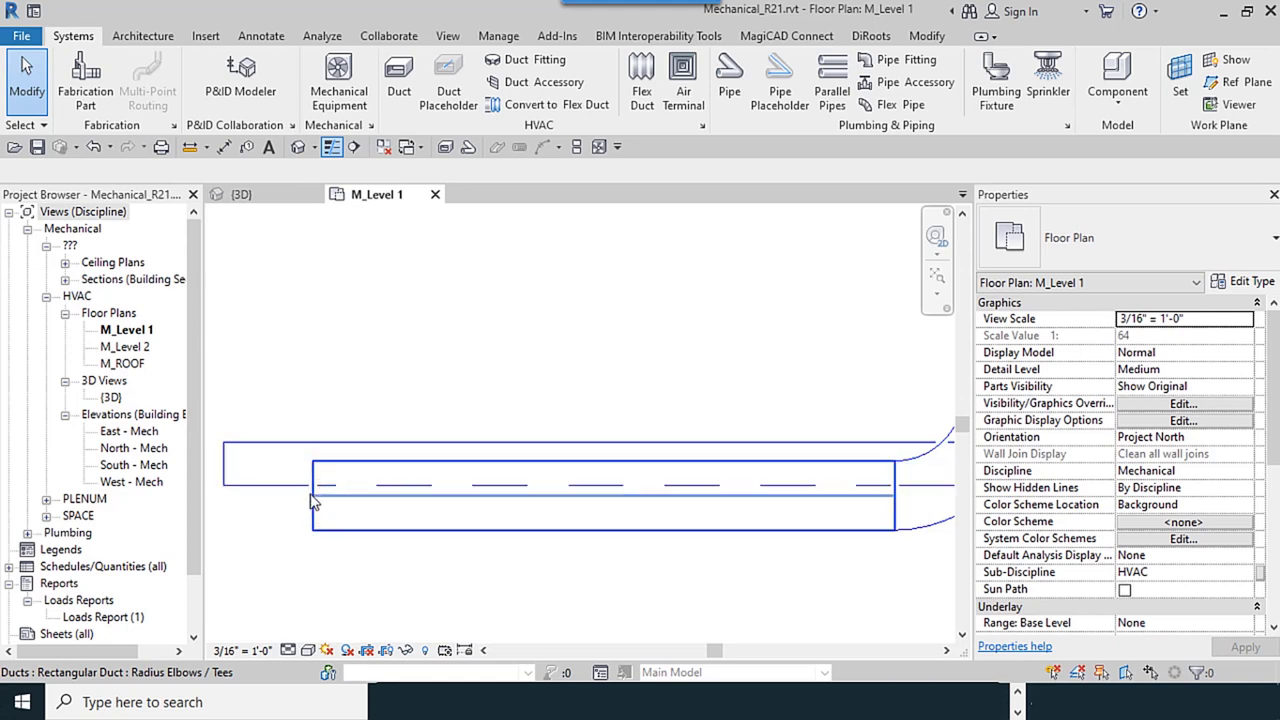
Pan and zoom across the plan to review the elbow and the whole zig-zag duct run
{"action": "scroll", "coordinate": [312, 500], "scroll_direction": "up", "scroll_amount": 2}
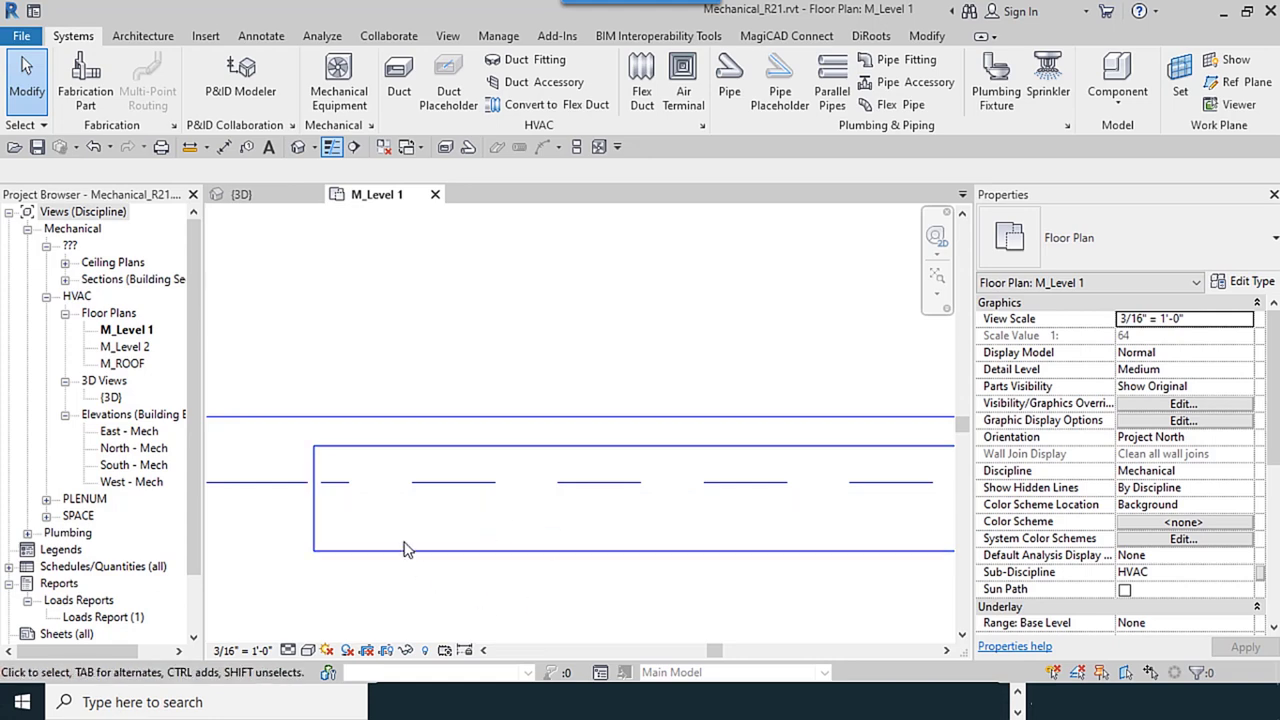
{"action": "scroll", "coordinate": [408, 591], "scroll_direction": "down", "scroll_amount": 2}
{"action": "mouse_move", "coordinate": [457, 594]}
{"action": "middle_mouse_down"}
{"action": "mouse_move", "coordinate": [528, 578]}
{"action": "mouse_move", "coordinate": [440, 591]}
{"action": "middle_mouse_up"}
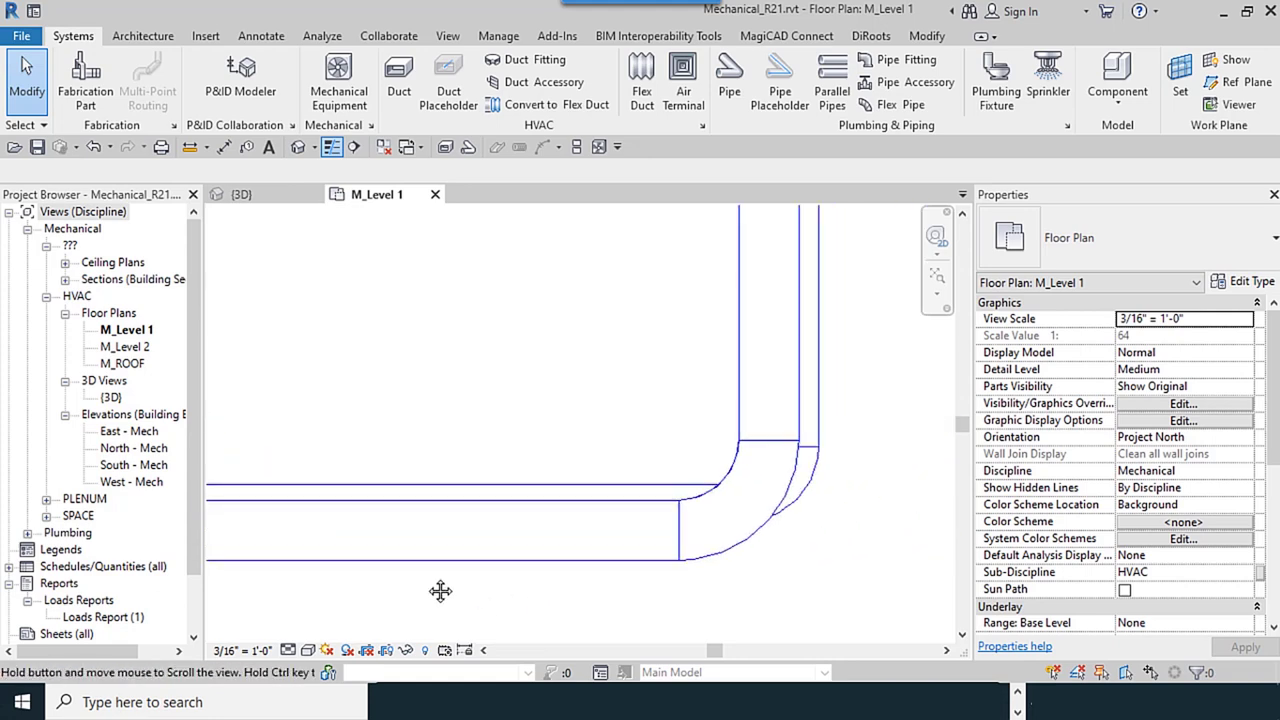
{"action": "middle_click_drag", "start_coordinate": [866, 488], "coordinate": [818, 660]}
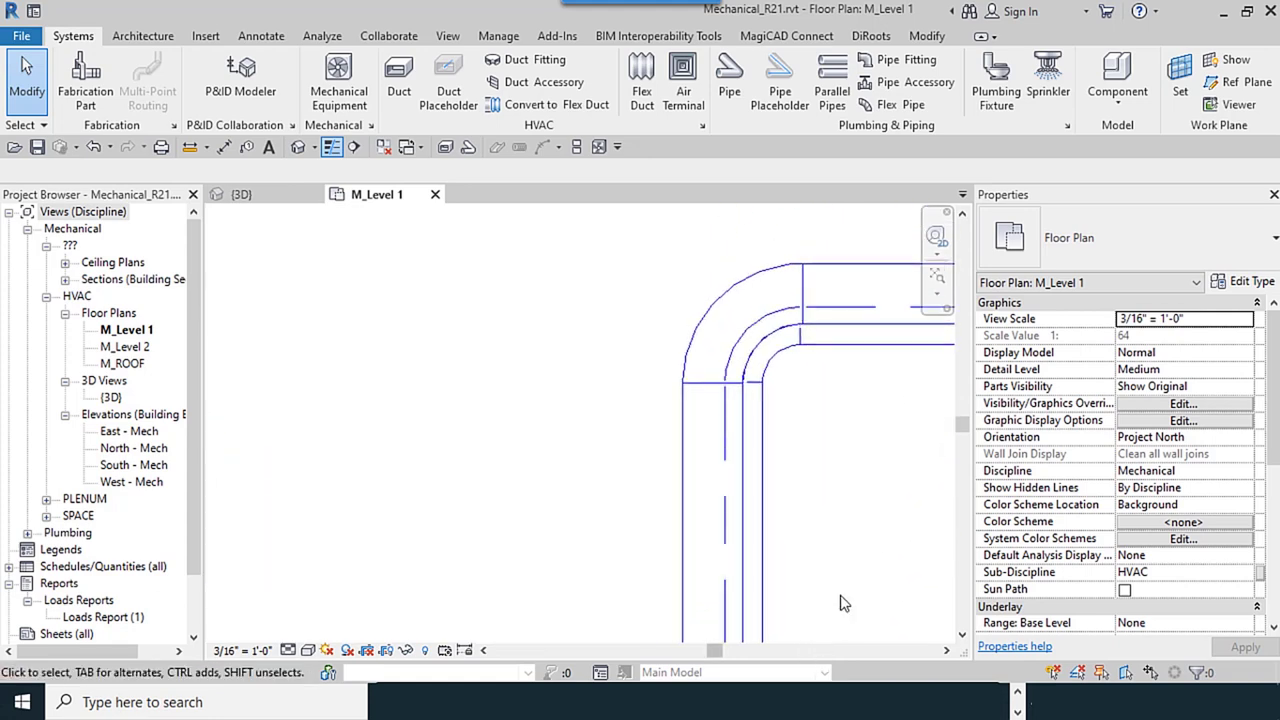
{"action": "middle_click_drag", "start_coordinate": [793, 503], "coordinate": [390, 500]}
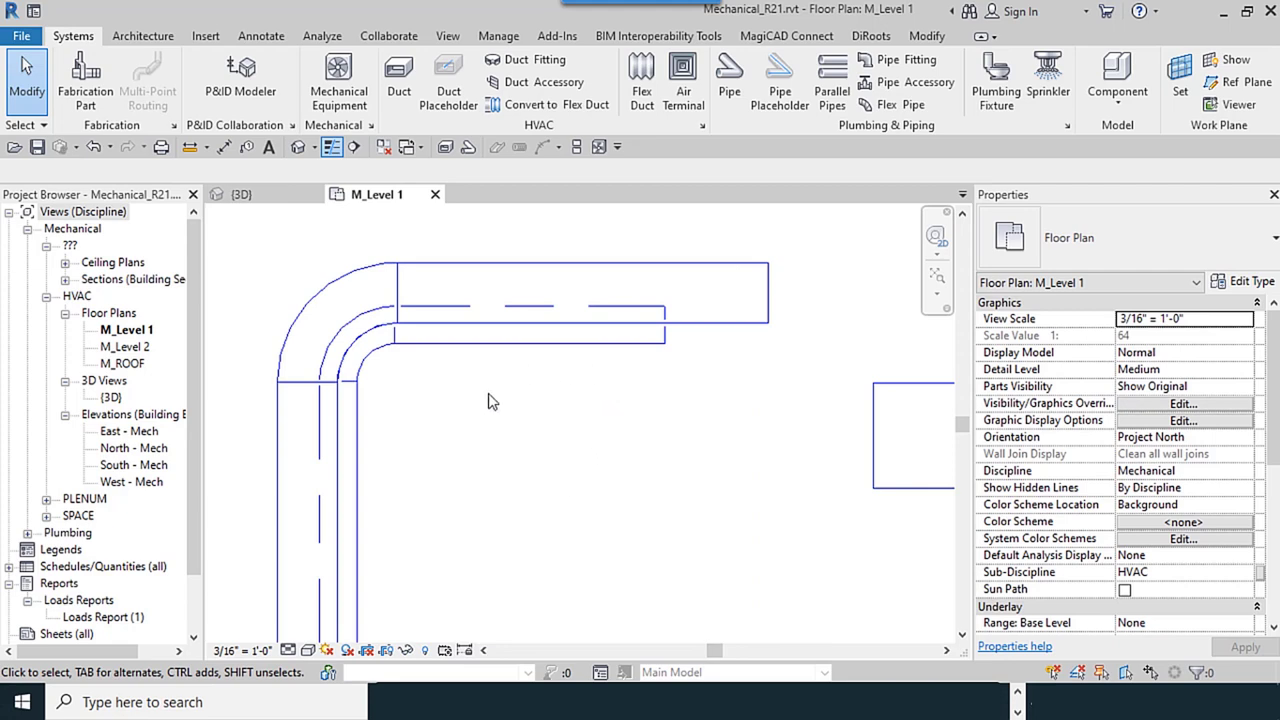
{"action": "scroll", "coordinate": [423, 400], "scroll_direction": "up", "scroll_amount": 3}
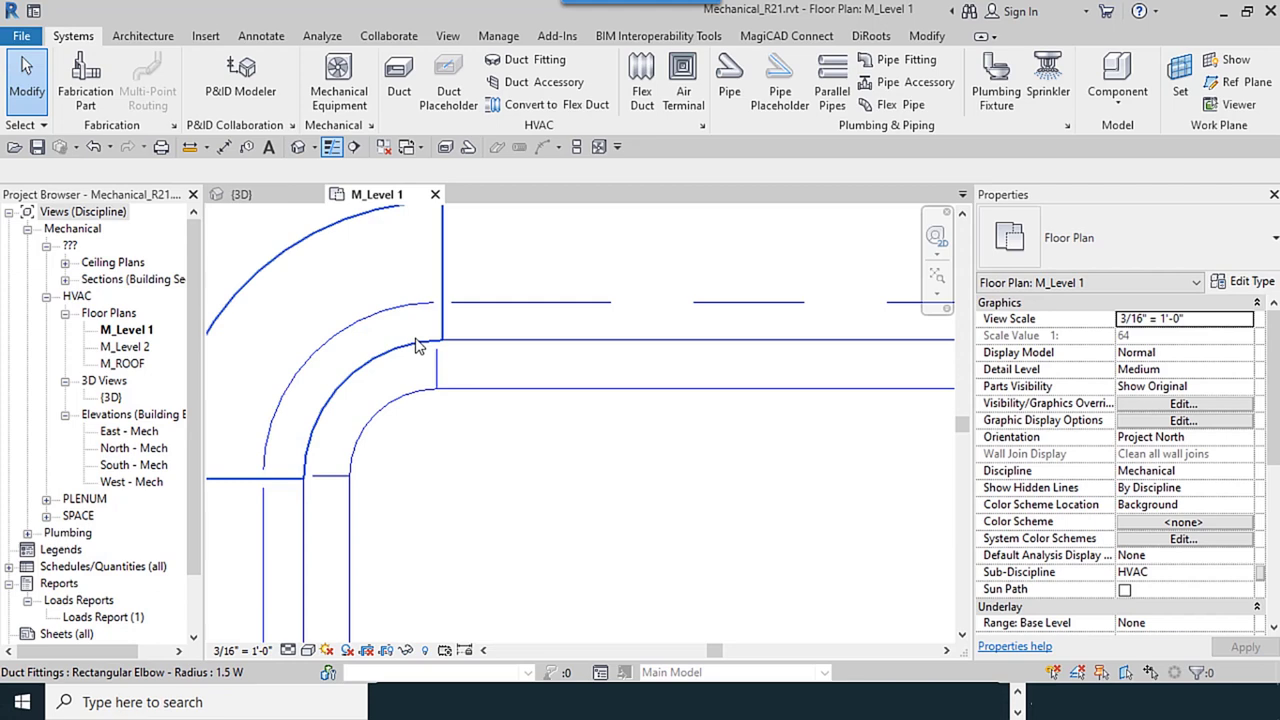
{"action": "scroll", "coordinate": [685, 381], "scroll_direction": "down", "scroll_amount": 5}
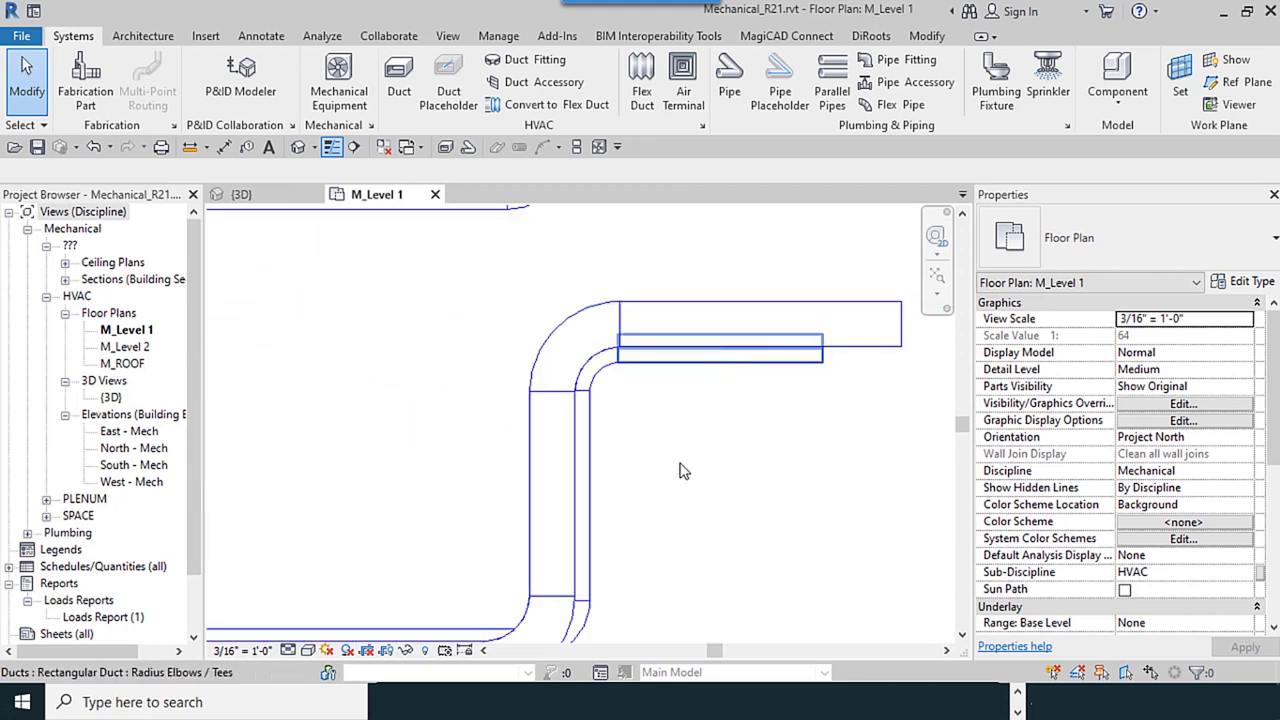
{"action": "middle_click_drag", "start_coordinate": [680, 471], "coordinate": [866, 369]}
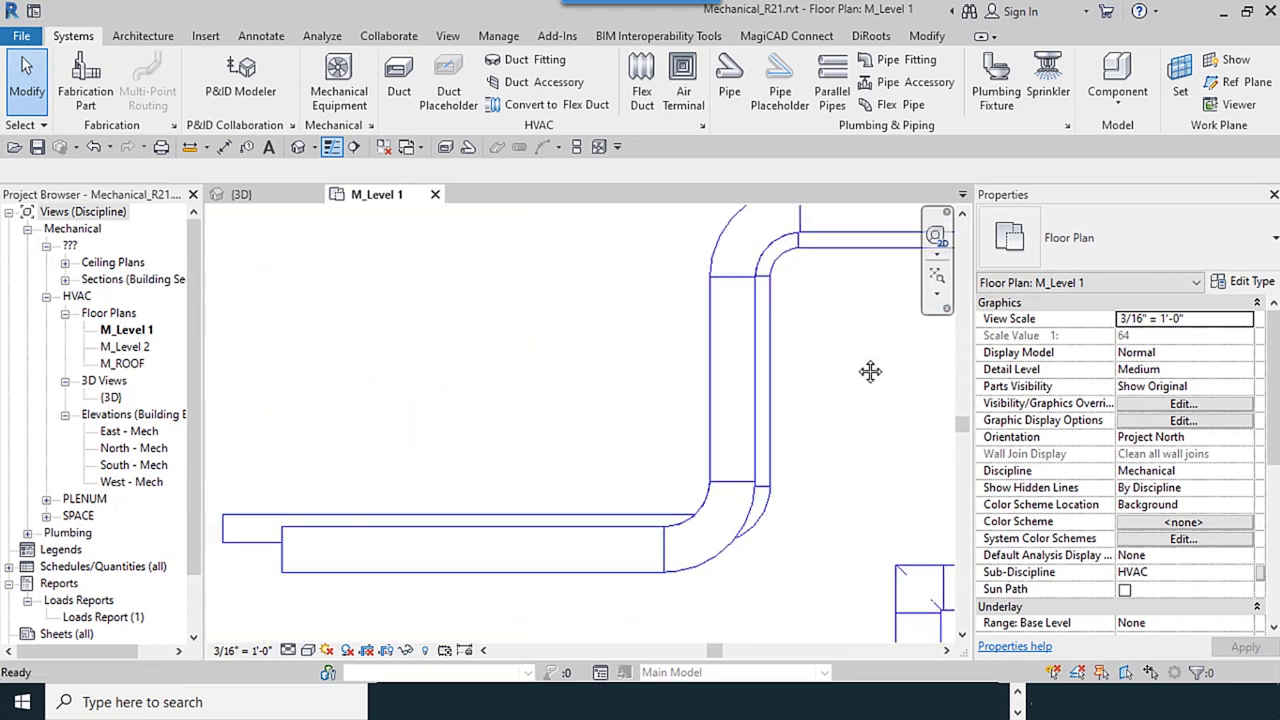
Set the hidden-line Inside Gap and Outside Gap to 1/32" and apply
{"action": "left_click", "coordinate": [371, 125]}
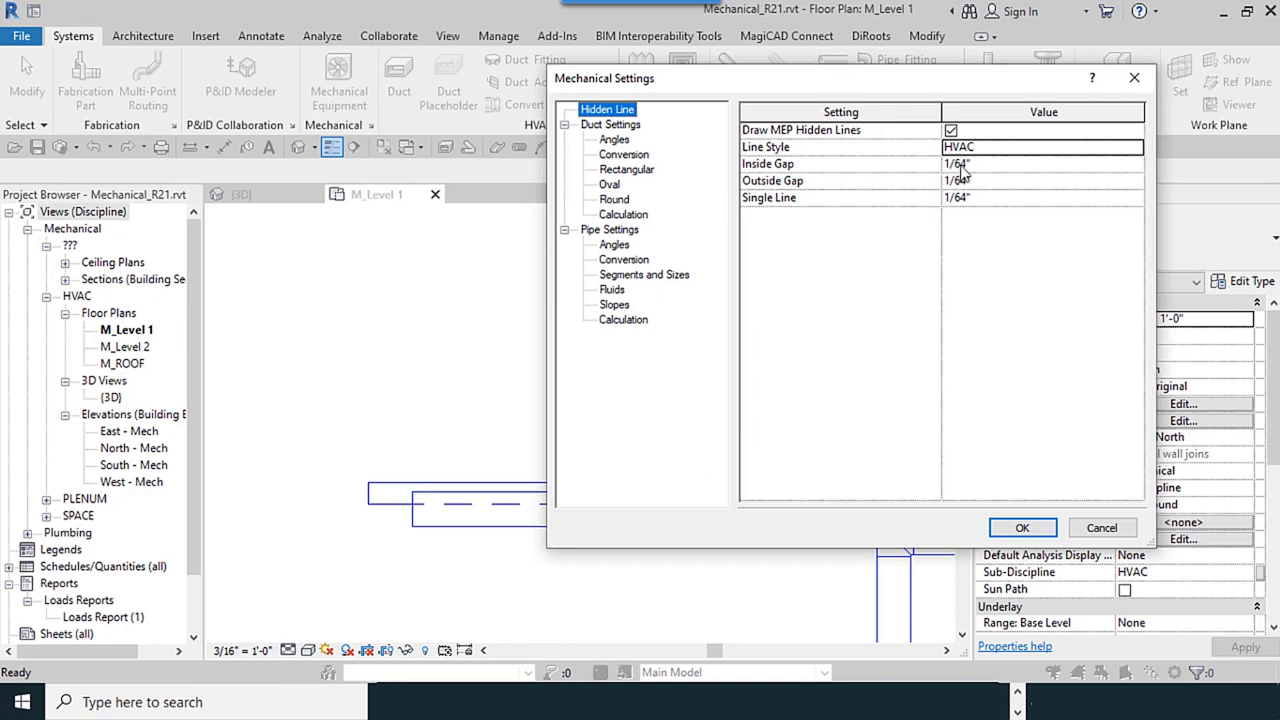
{"action": "left_click", "coordinate": [962, 164]}
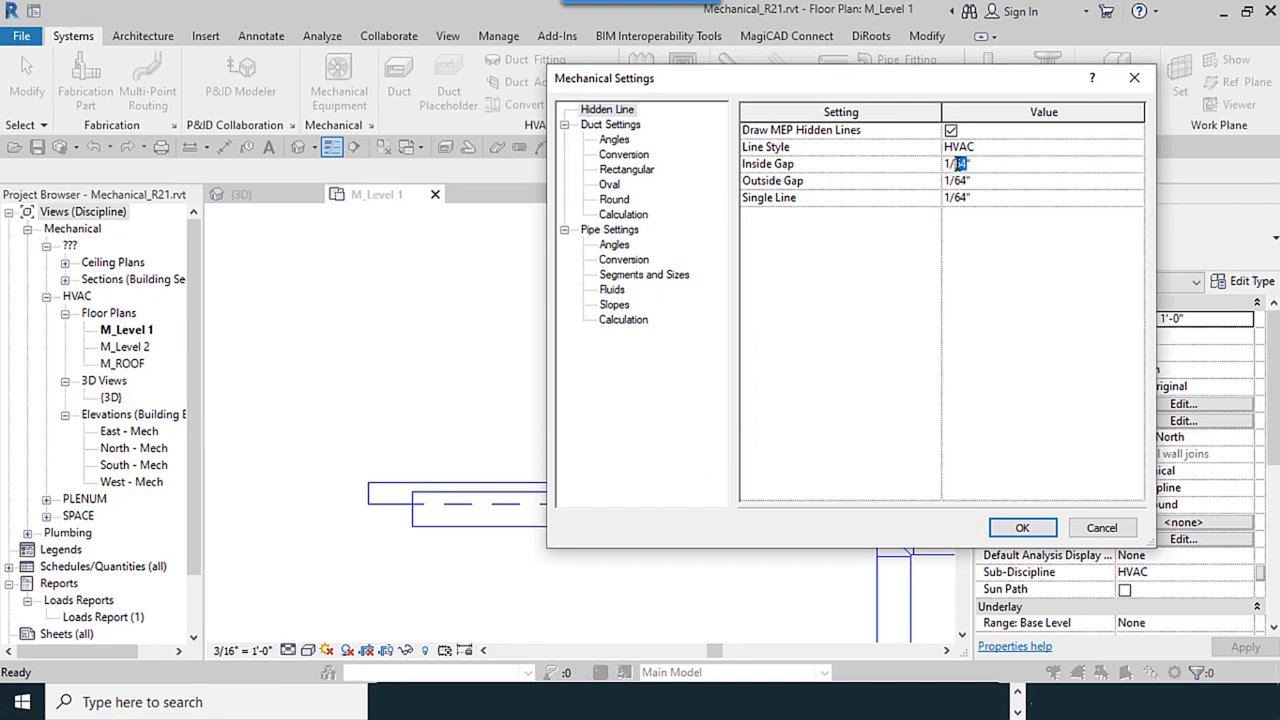
{"action": "left_click", "coordinate": [960, 181]}
{"action": "type", "text": "32"}
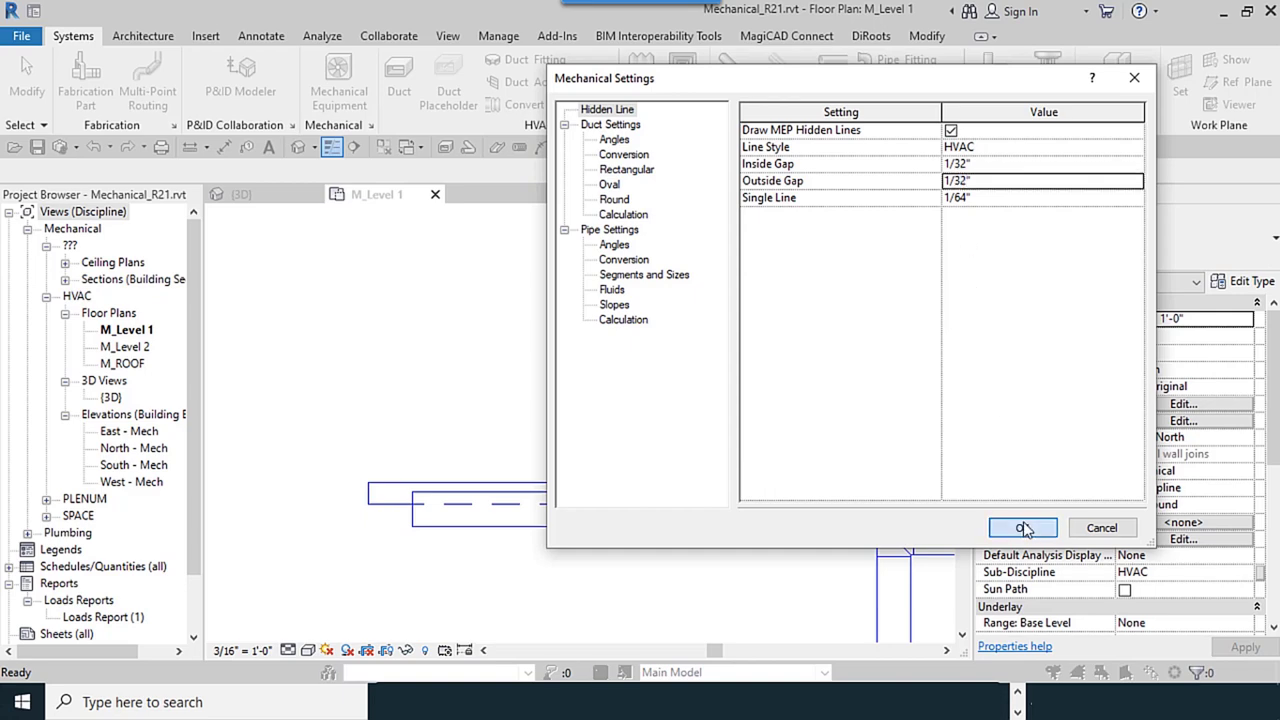
{"action": "left_click", "coordinate": [1018, 527]}
{"action": "middle_click_drag", "start_coordinate": [741, 527], "coordinate": [677, 527]}
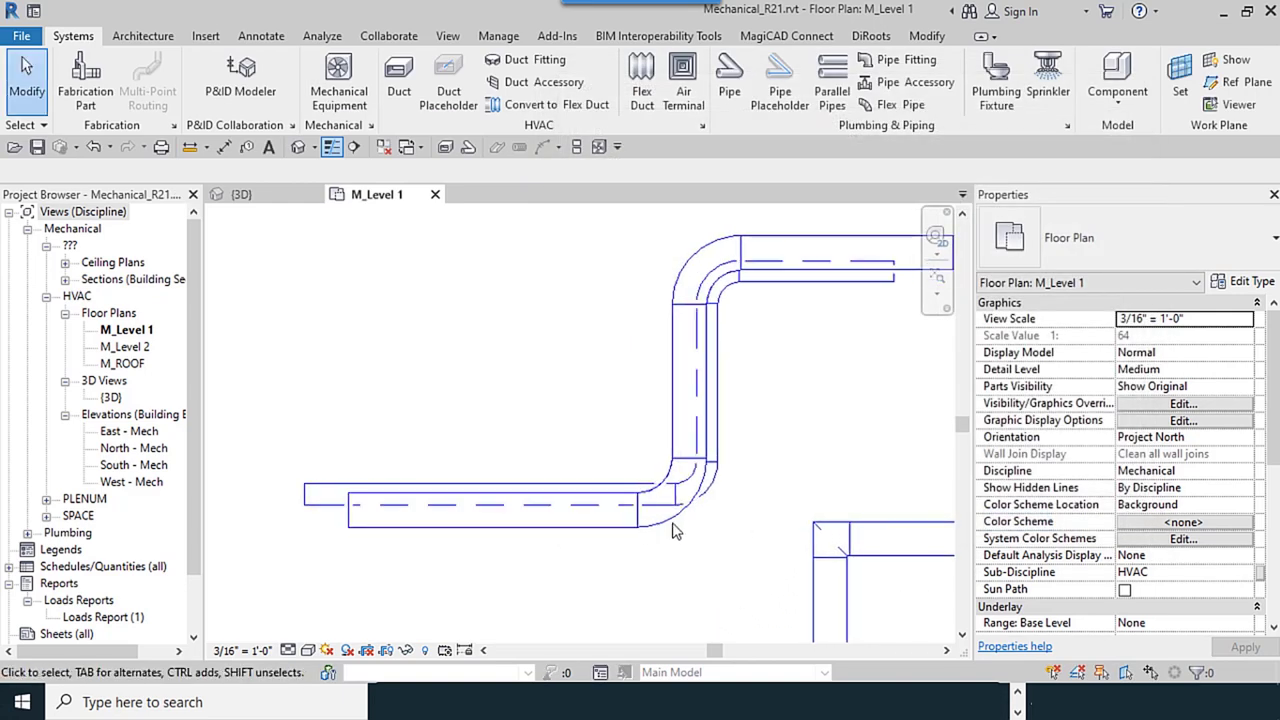
Reopen Mechanical Settings to confirm the 1/32" gaps, then close it
{"action": "left_click", "coordinate": [371, 127]}
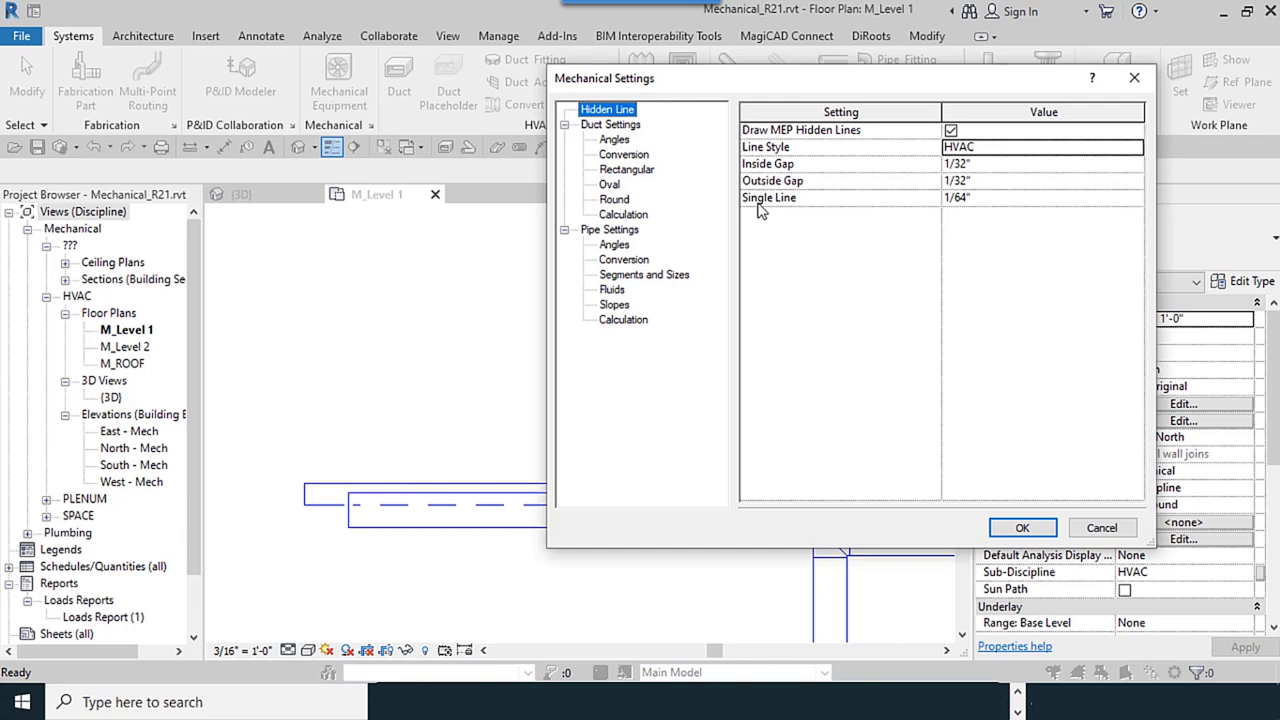
{"action": "left_click", "coordinate": [1019, 528]}
{"action": "middle_click_drag", "start_coordinate": [560, 470], "coordinate": [478, 467]}
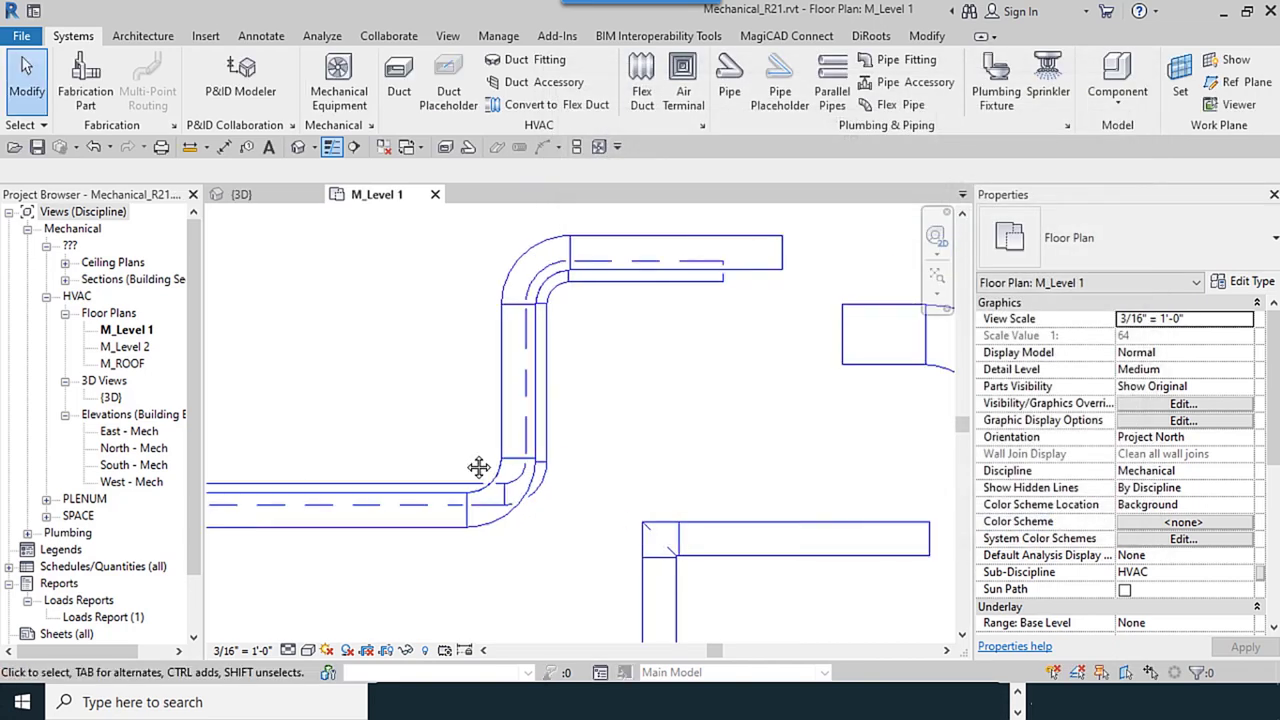
Switch the plan's detail level to Coarse, showing ducts as single lines
{"action": "left_click", "coordinate": [288, 651]}
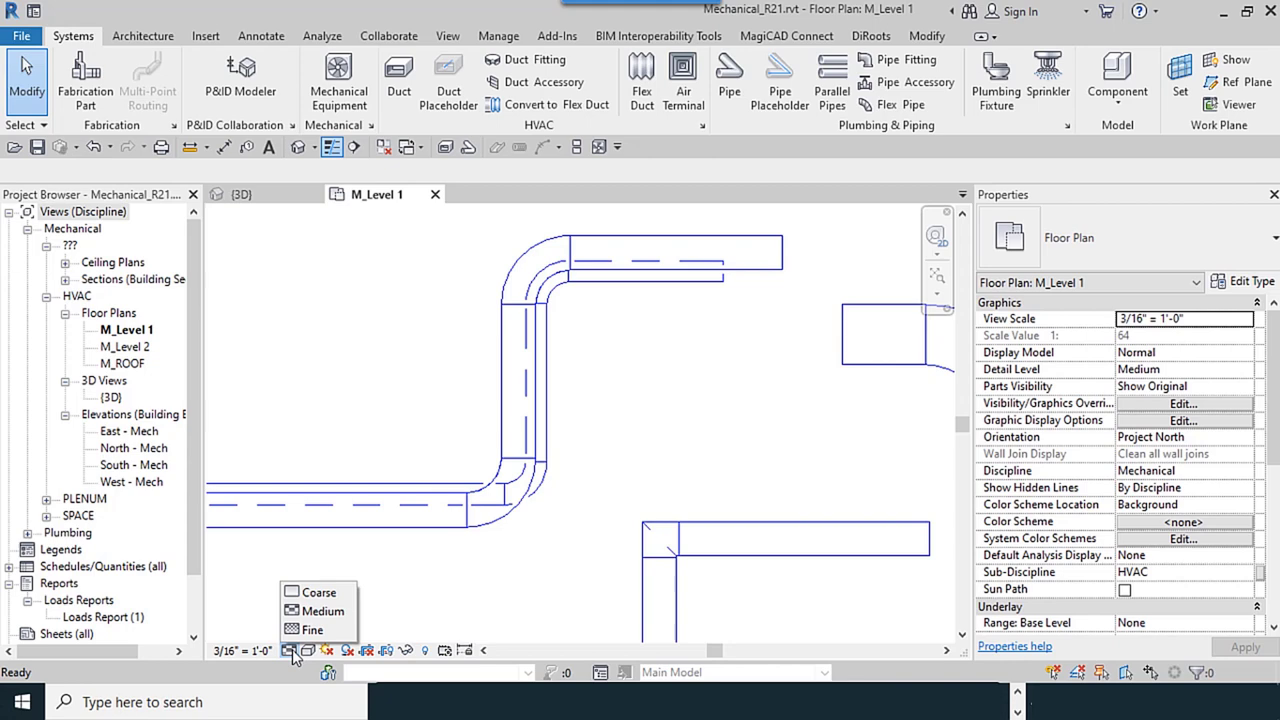
{"action": "left_click", "coordinate": [690, 526]}
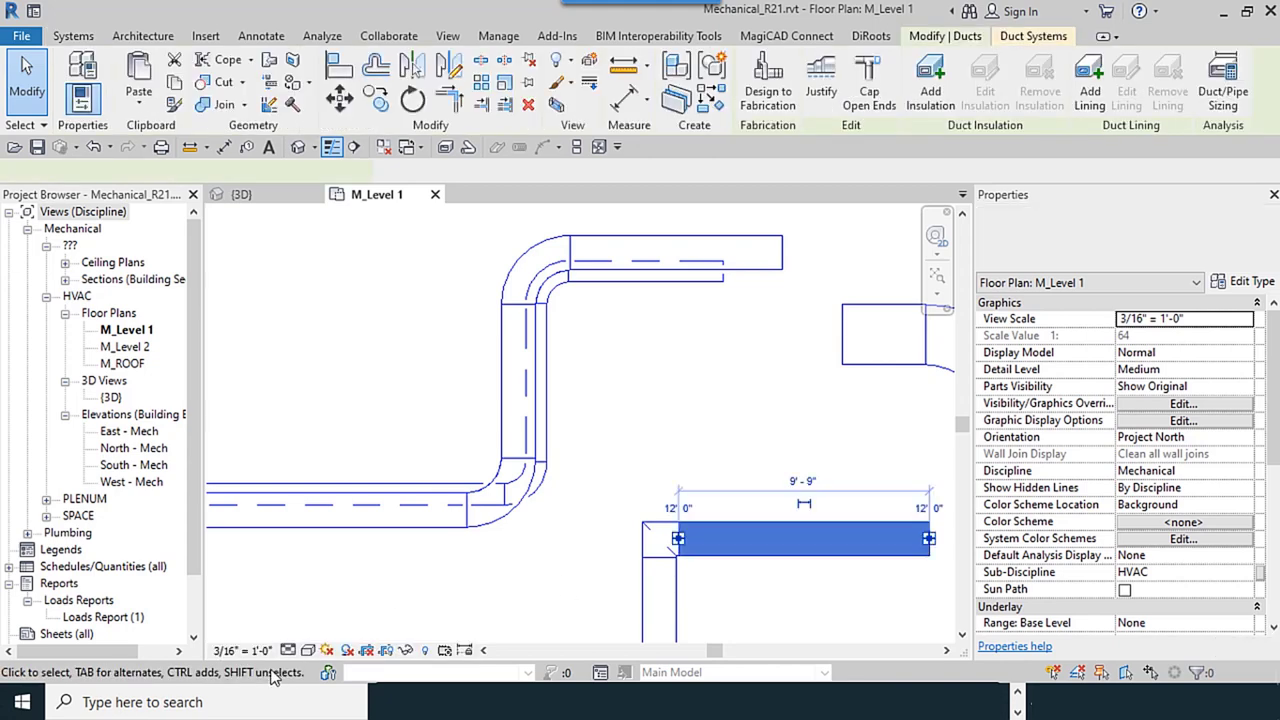
{"action": "left_click", "coordinate": [243, 557]}
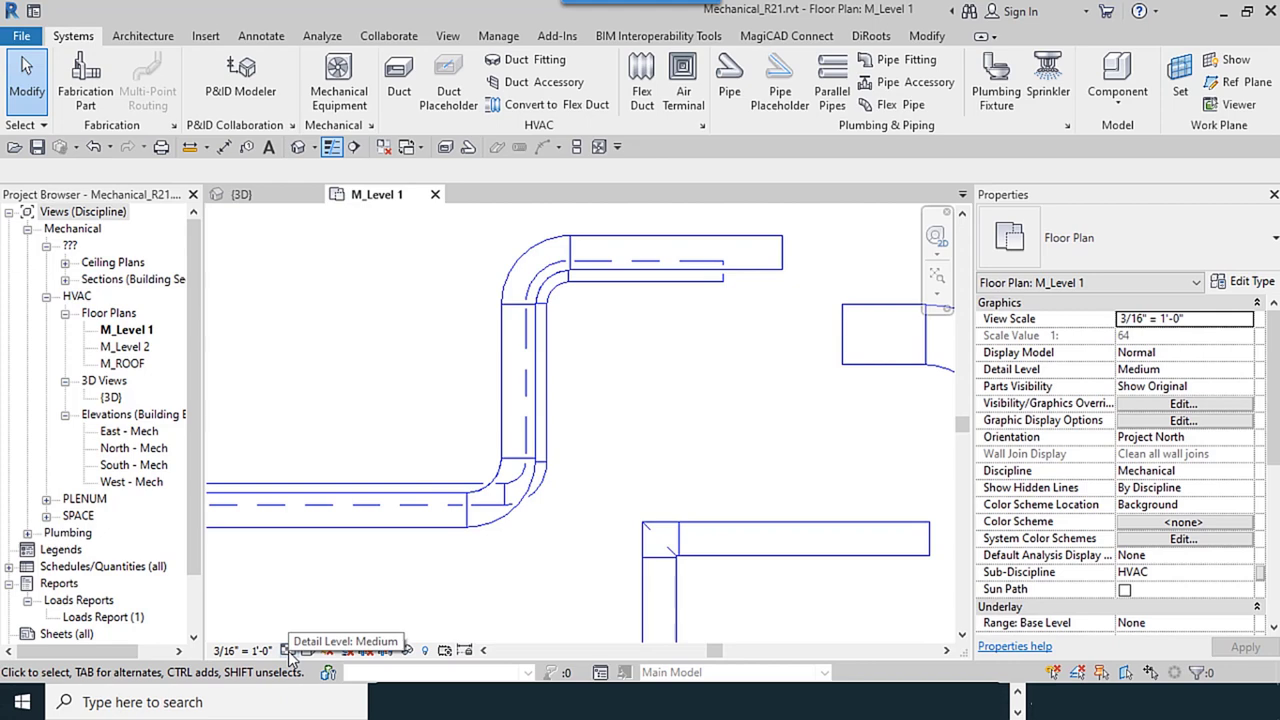
{"action": "left_click", "coordinate": [289, 650]}
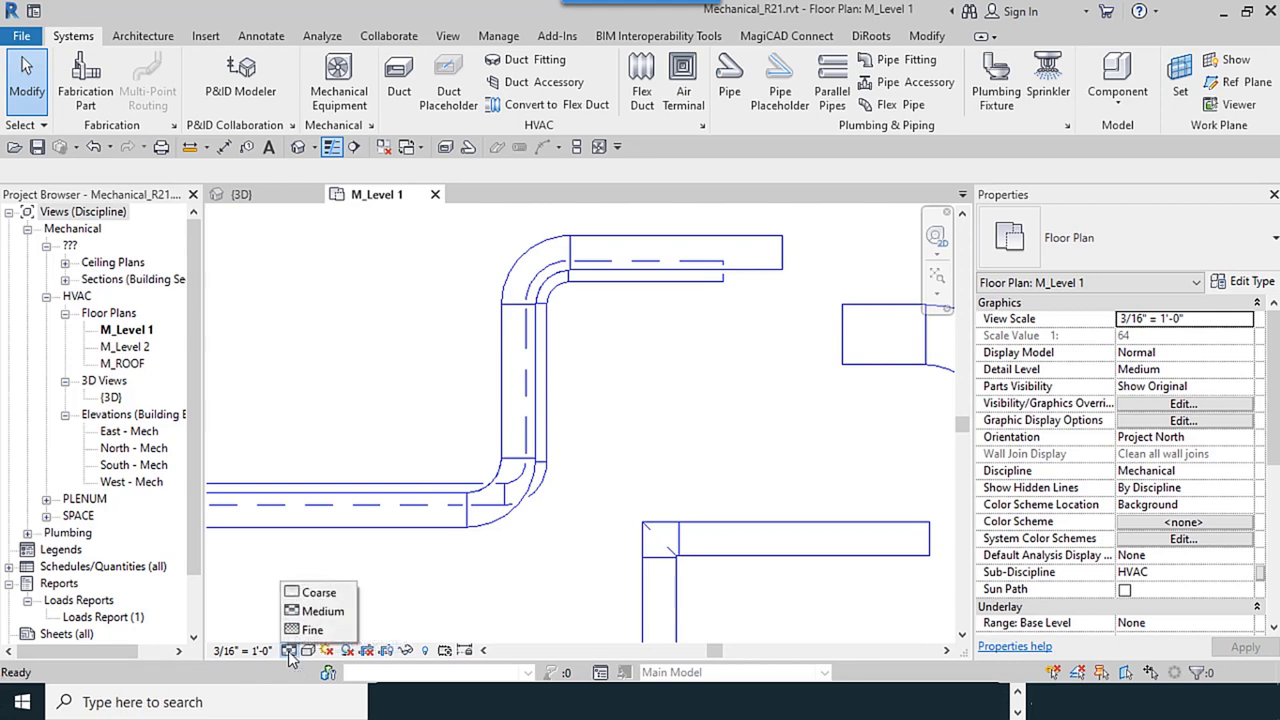
{"action": "left_click", "coordinate": [320, 594]}
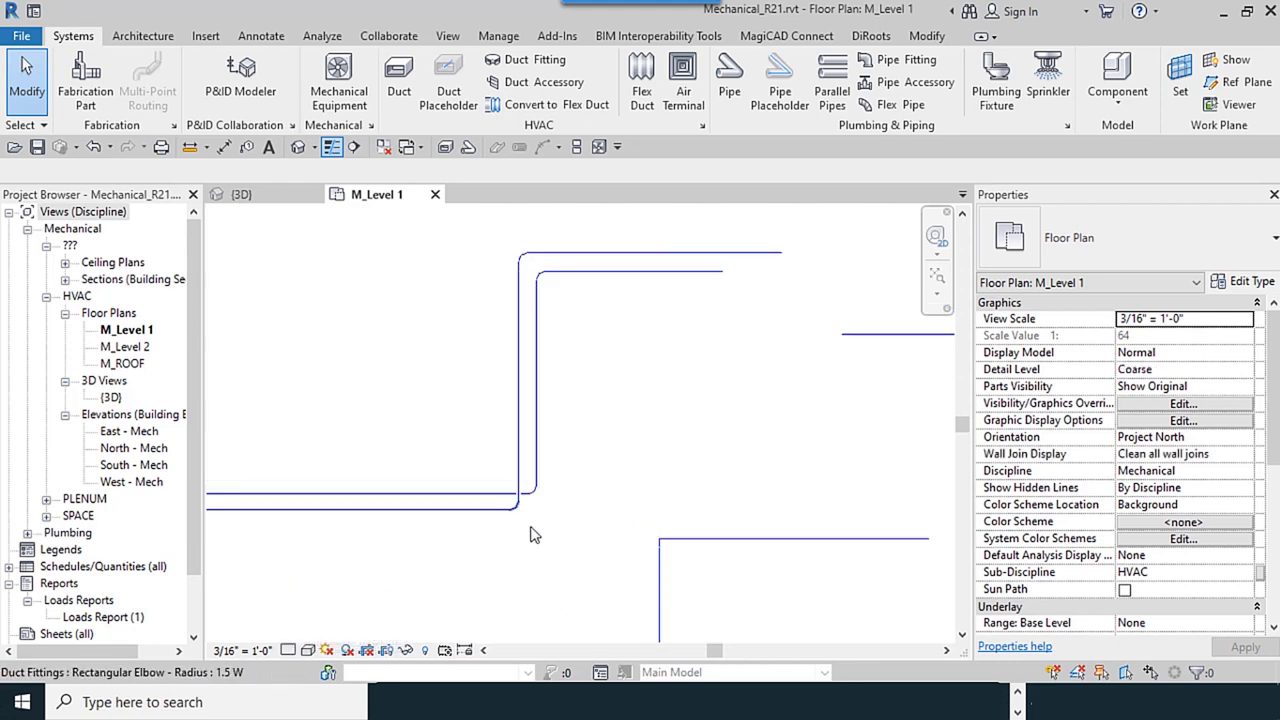
Set the plan's detail level to Fine so ducts draw as double lines
{"action": "scroll", "coordinate": [530, 535], "scroll_direction": "up", "scroll_amount": 3}
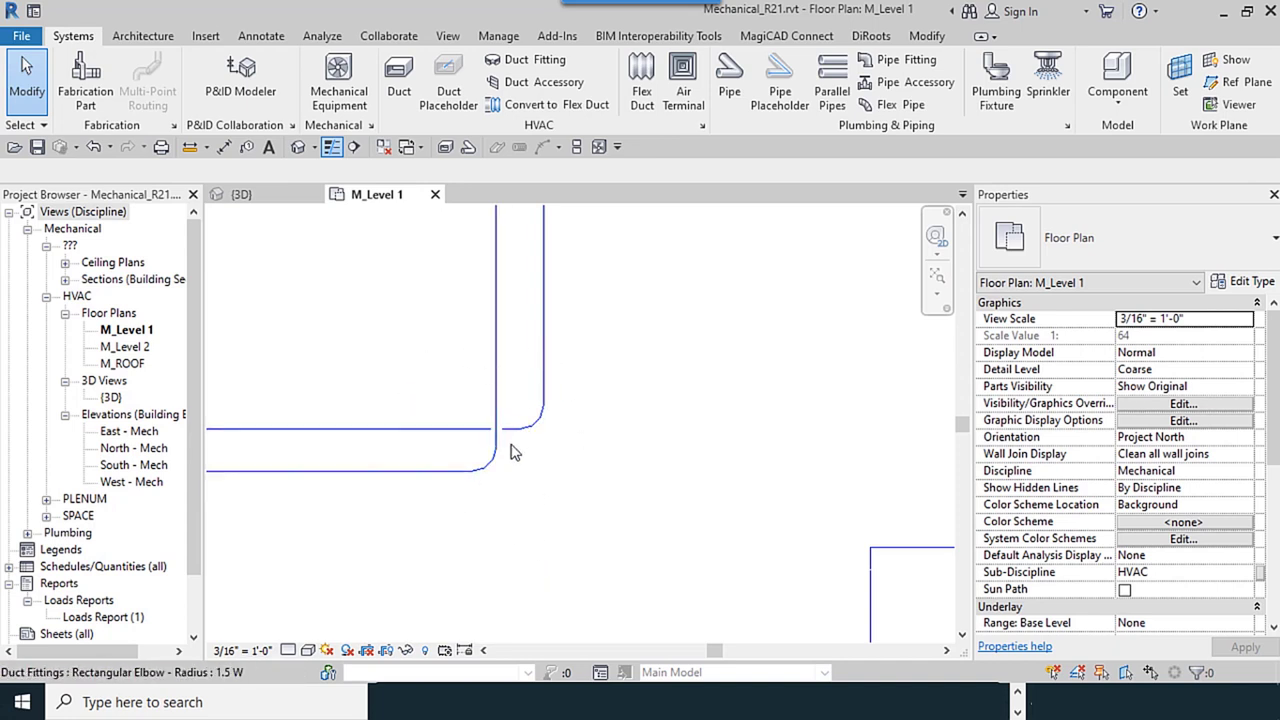
{"action": "scroll", "coordinate": [511, 460], "scroll_direction": "up", "scroll_amount": 4}
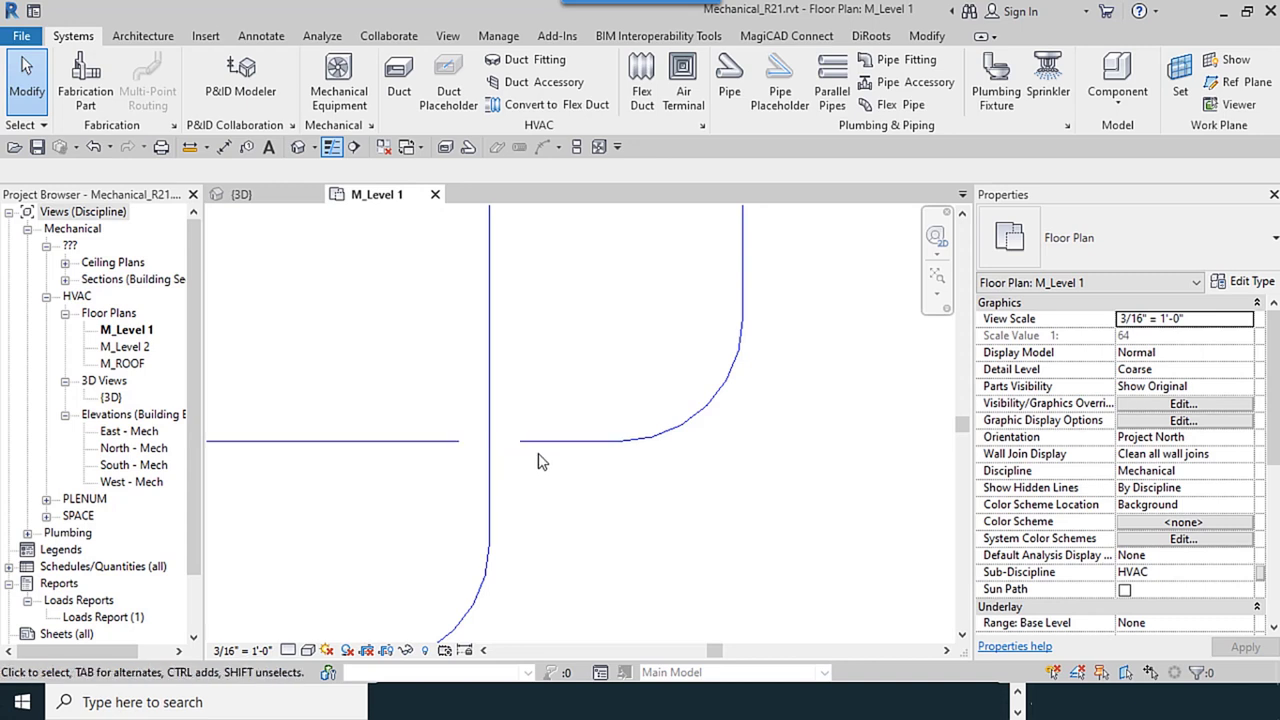
{"action": "scroll", "coordinate": [533, 465], "scroll_direction": "down", "scroll_amount": 5}
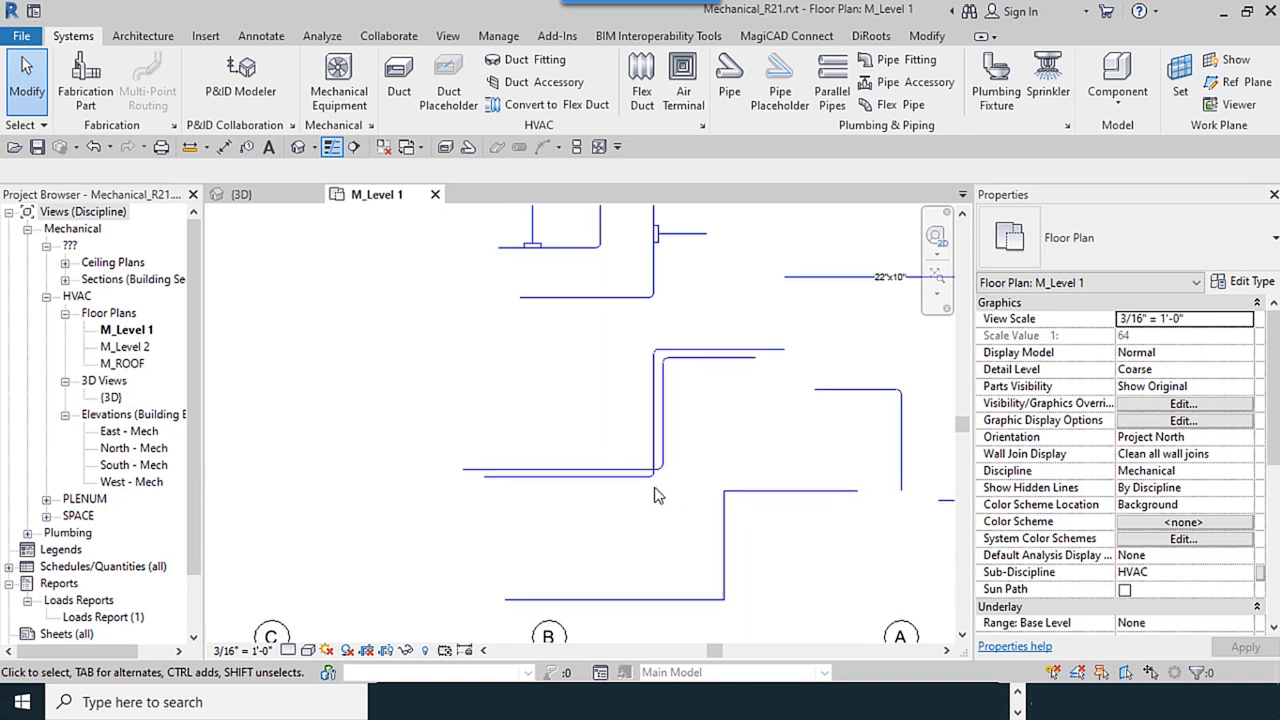
{"action": "left_click", "coordinate": [289, 650]}
{"action": "left_click", "coordinate": [300, 640]}
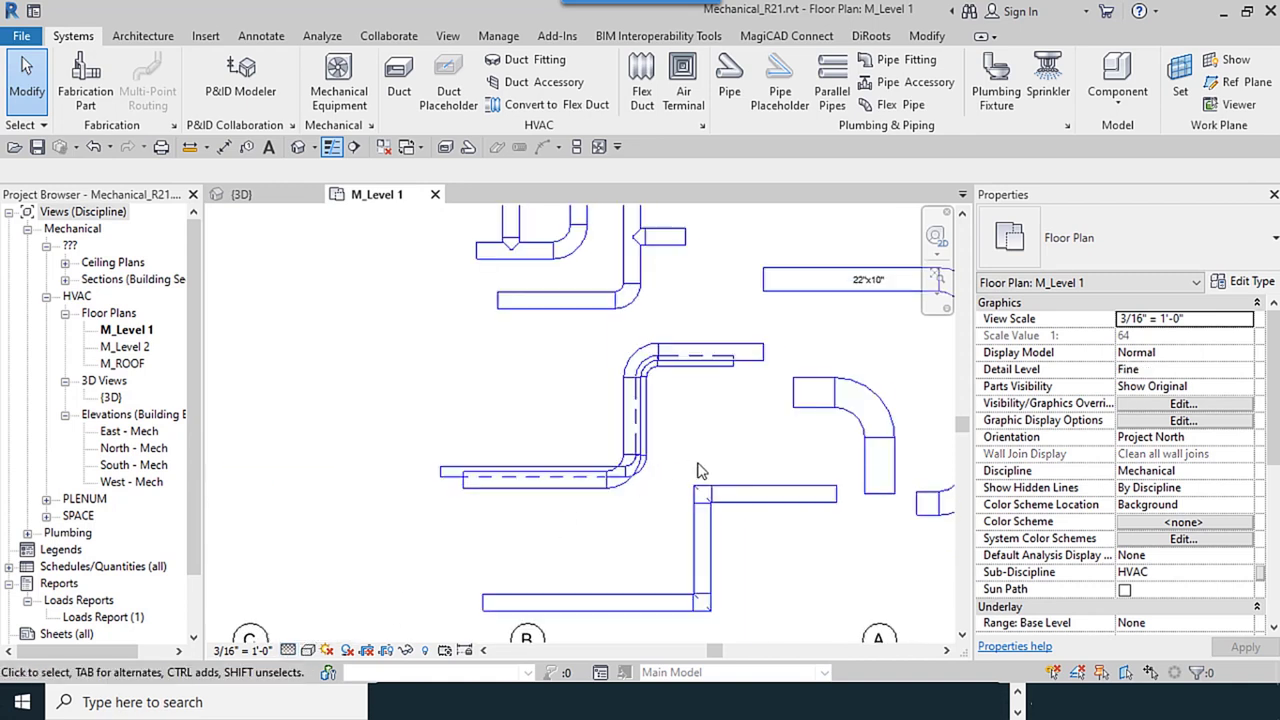